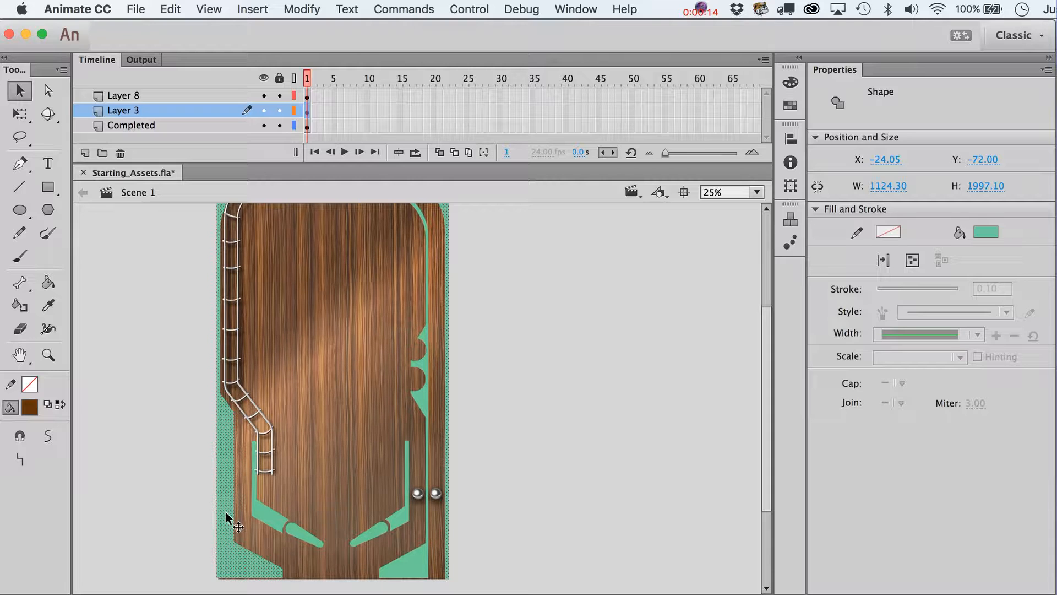
- Convert the selected outer wall shape to a movie clip symbol named OuterWall
{"action": "key", "text": "F8"}
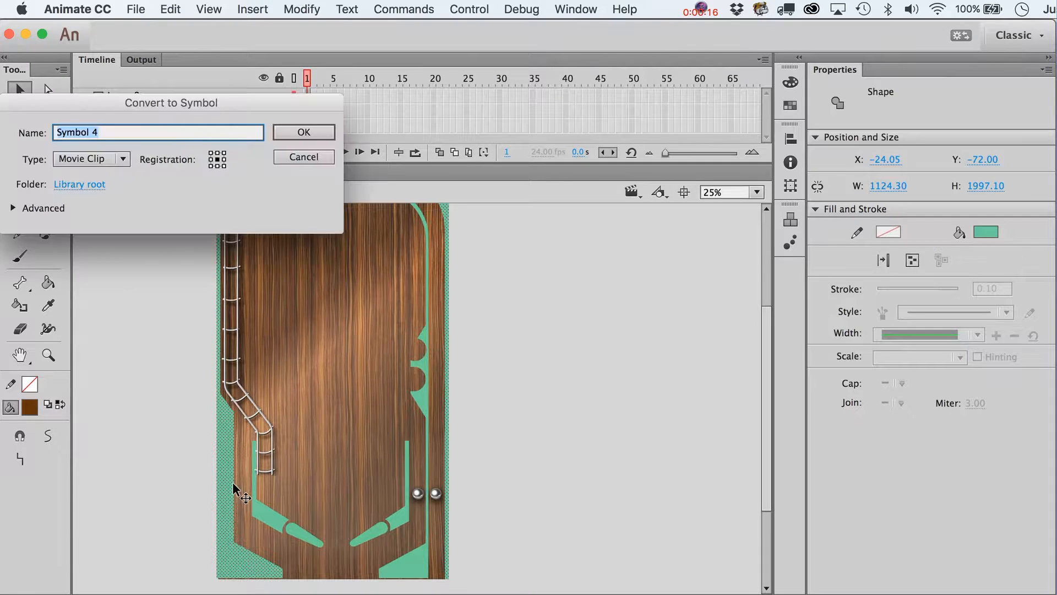
{"action": "type", "text": "Out"}
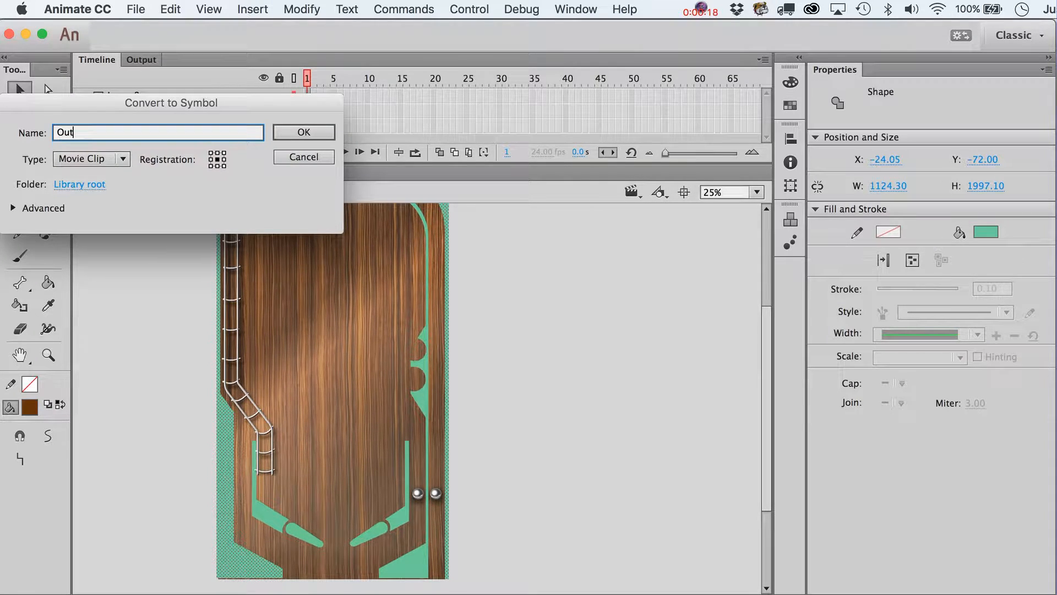
{"action": "type", "text": "erWall"}
{"action": "key", "text": "Return"}
- Convert the green inner wall shape on the table's right side to a movie clip symbol named InnerWall
{"action": "left_click", "coordinate": [422, 576]}
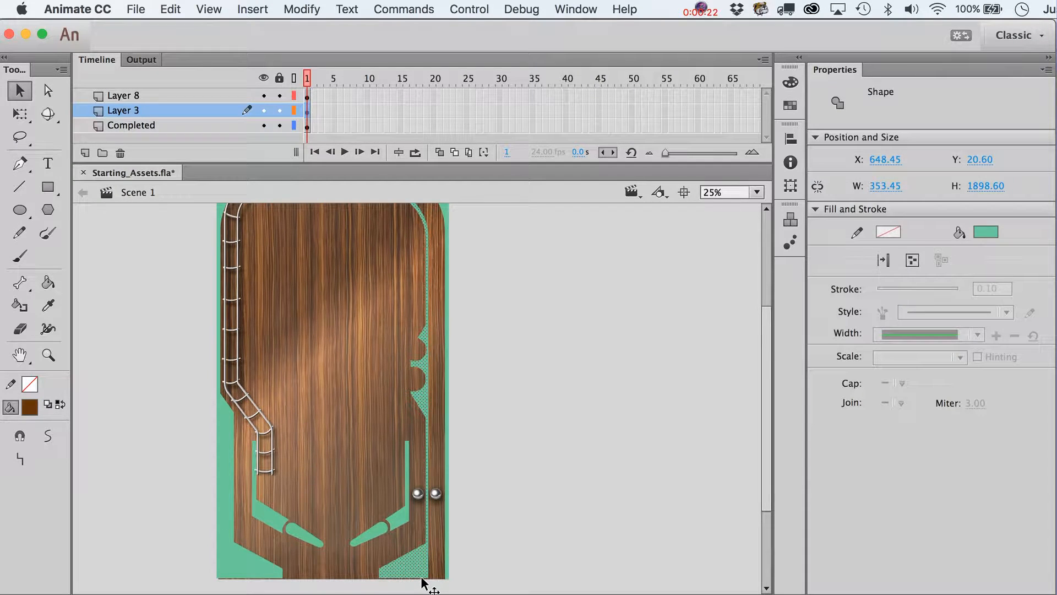
{"action": "key", "text": "F8"}
{"action": "type", "text": "InnerWall"}
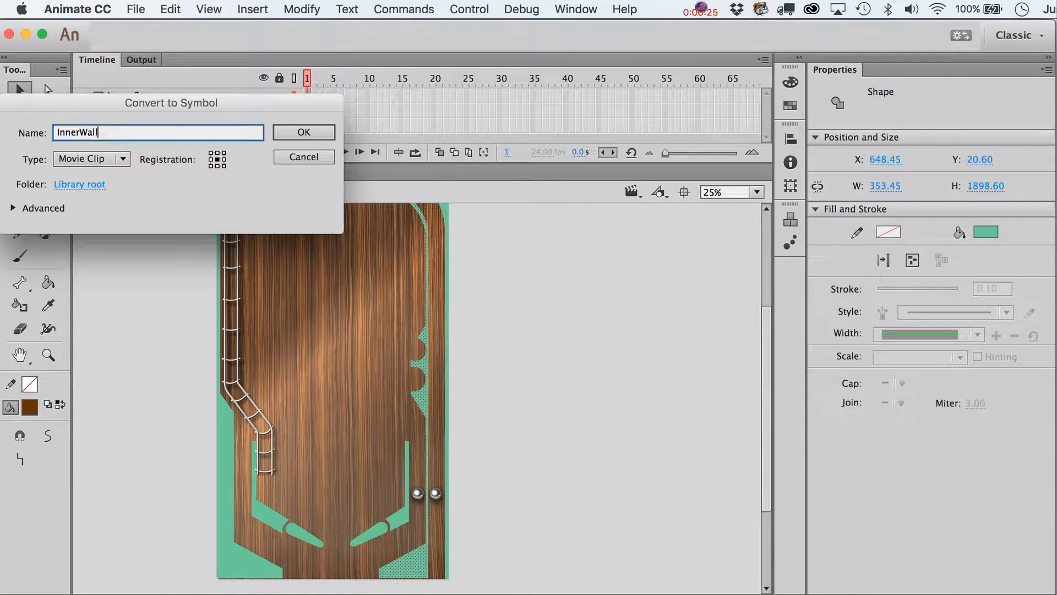
{"action": "key", "text": "Return"}
- Convert the green ramp beside the left flipper to a movie clip symbol named Ramp1
{"action": "left_click", "coordinate": [275, 519]}
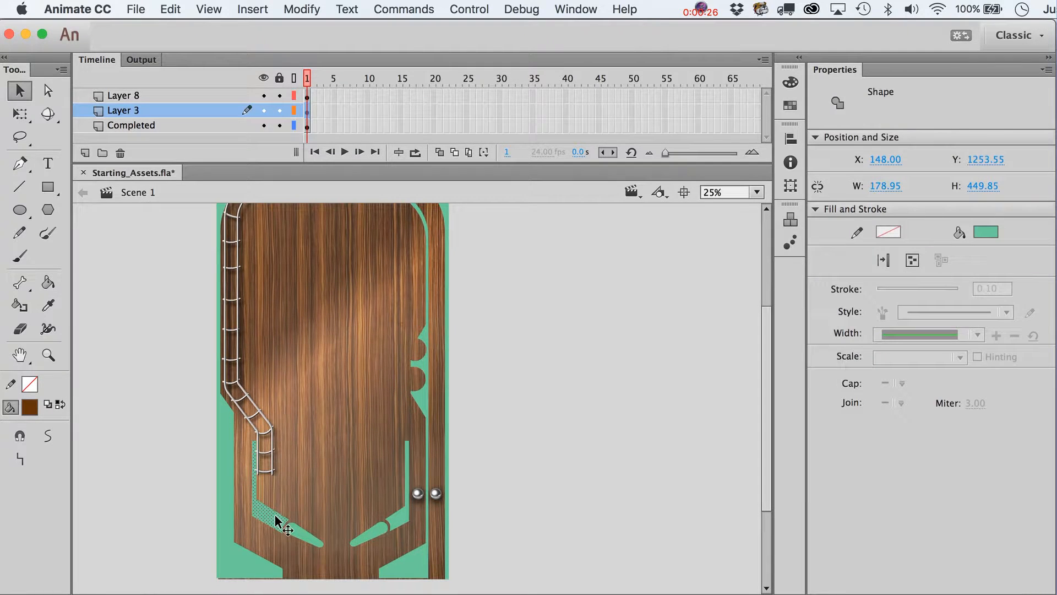
{"action": "key", "text": "F8"}
{"action": "type", "text": "Ramp"}
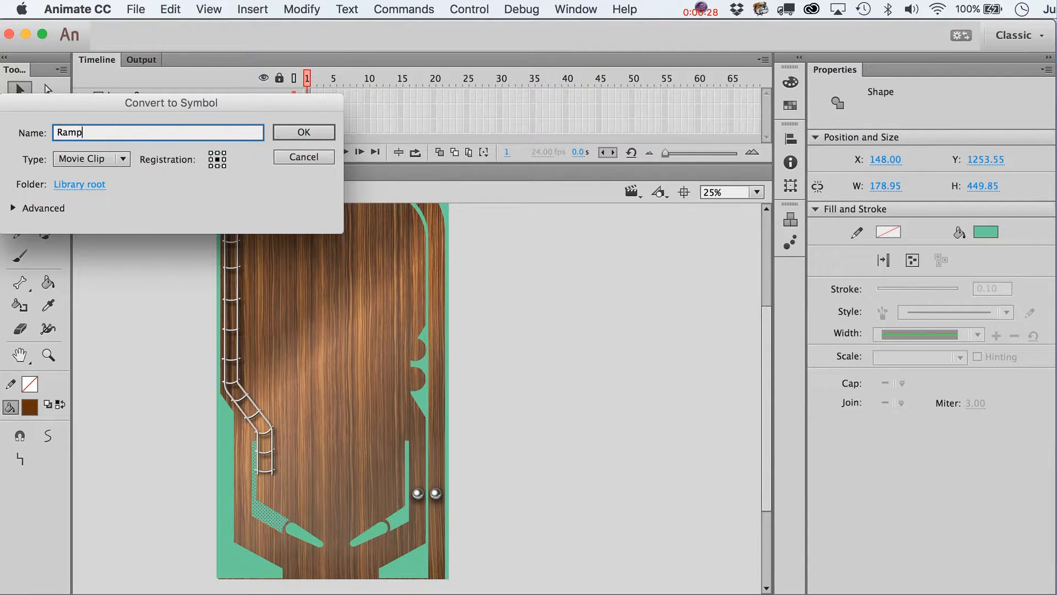
{"action": "type", "text": "1"}
{"action": "key", "text": "Return"}
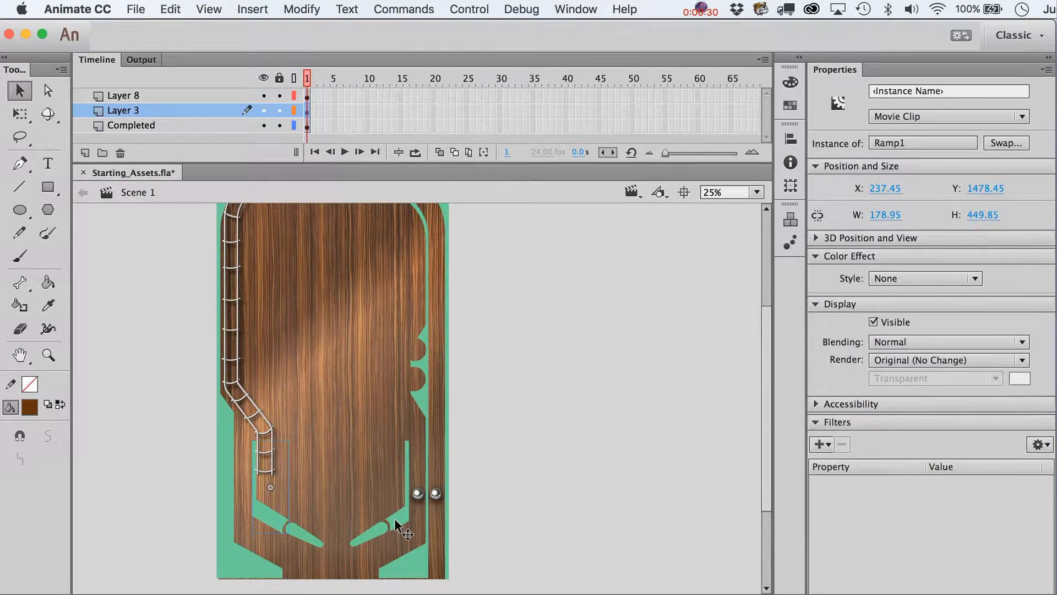
- Convert the green ramp beside the right flipper to a movie clip symbol named Ramp2
{"action": "left_click", "coordinate": [394, 518]}
{"action": "key", "text": "F8"}
{"action": "type", "text": "Ta"}
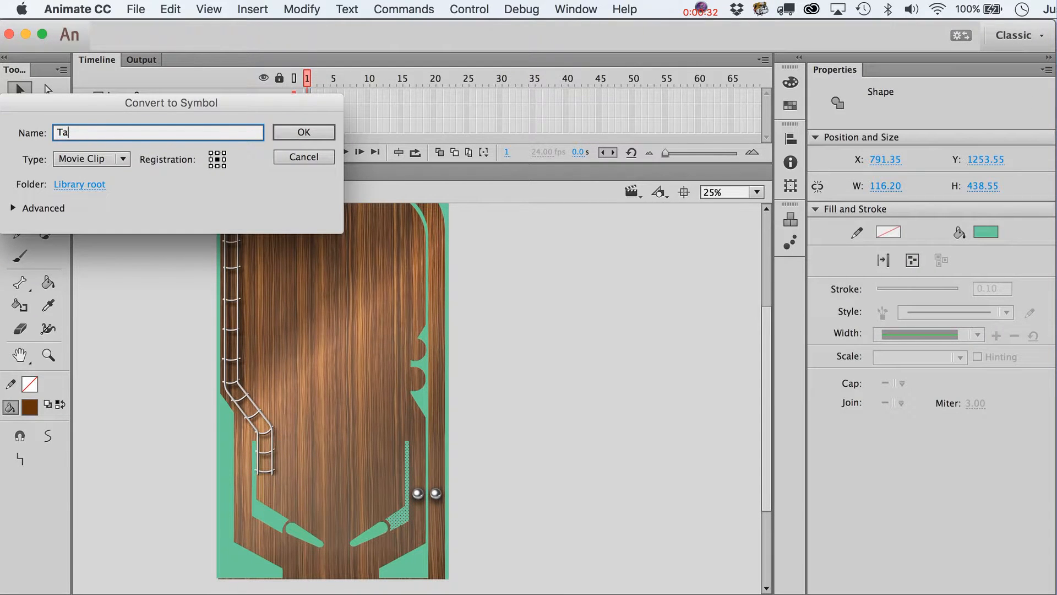
{"action": "key", "text": "BackSpace"}
{"action": "key", "text": "BackSpace"}
{"action": "type", "text": "Ramp2"}
{"action": "key", "text": "Return"}
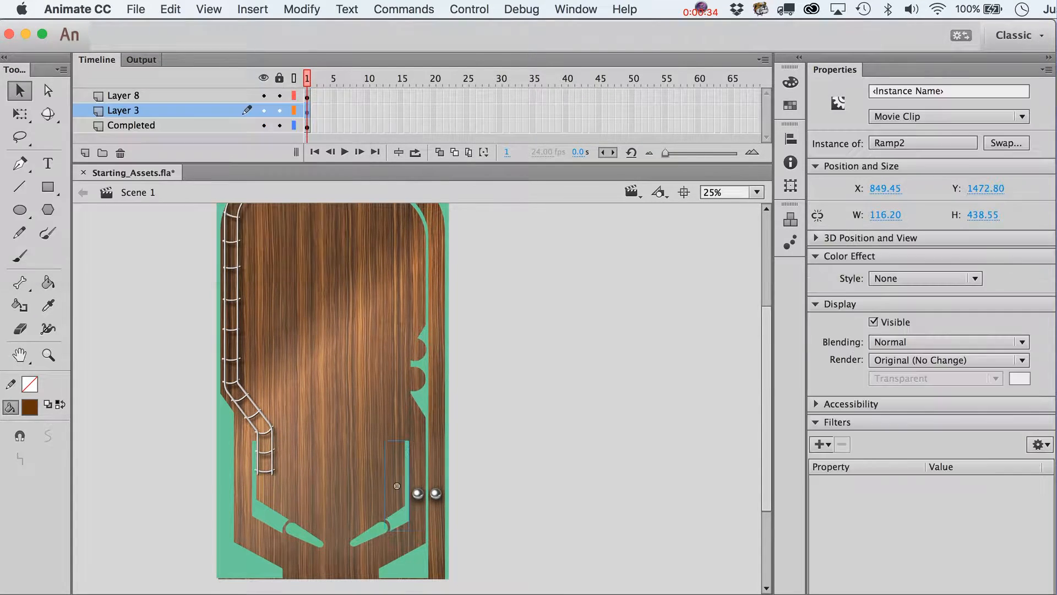
- Place the Grass.png bitmap from the library on the stage, to the left of the pinball table
{"action": "left_click", "coordinate": [560, 520]}
{"action": "key", "text": "super+l"}
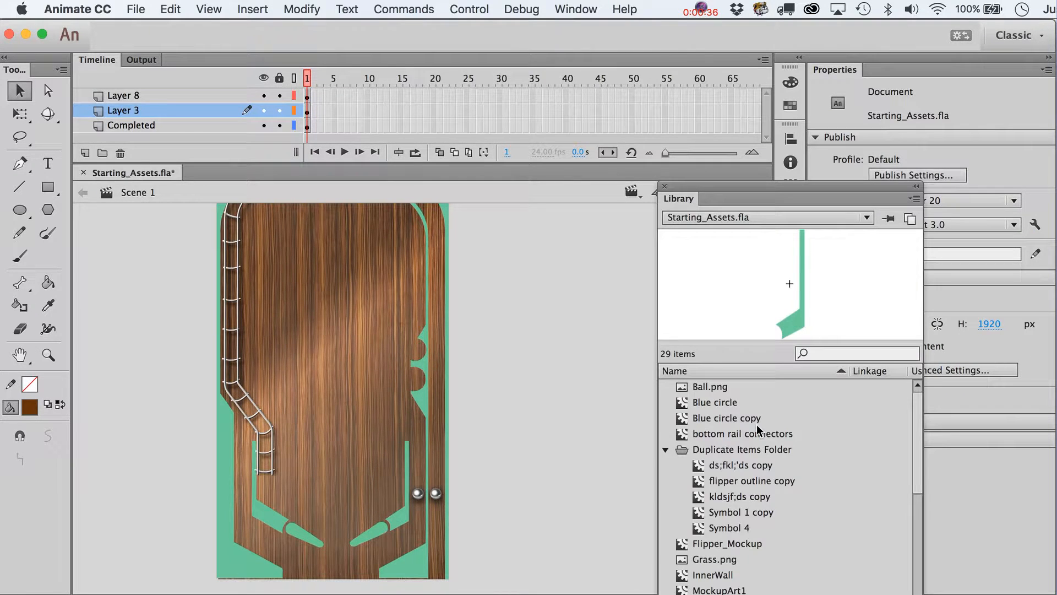
{"action": "scroll", "coordinate": [754, 429], "scroll_direction": "down", "scroll_amount": 5}
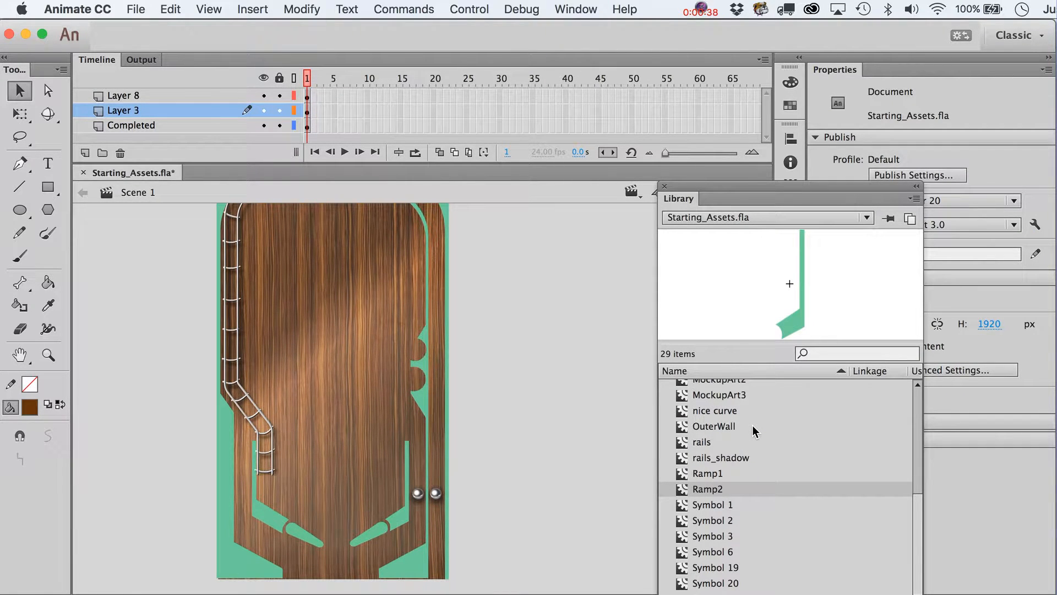
{"action": "scroll", "coordinate": [753, 430], "scroll_direction": "up", "scroll_amount": 3}
{"action": "left_click", "coordinate": [714, 442]}
{"action": "left_click_drag", "start_coordinate": [714, 442], "coordinate": [527, 411]}
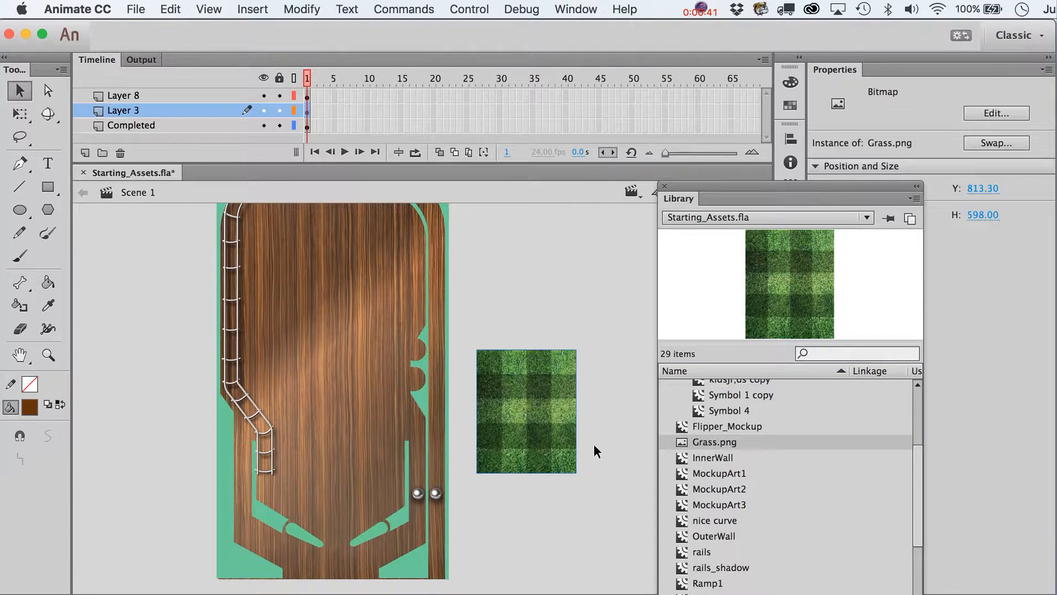
{"action": "left_click", "coordinate": [665, 186]}
{"action": "left_click_drag", "start_coordinate": [543, 413], "coordinate": [168, 486]}
- Cut the grass bitmap from the main scene and open the OuterWall symbol for editing
{"action": "left_click", "coordinate": [257, 450]}
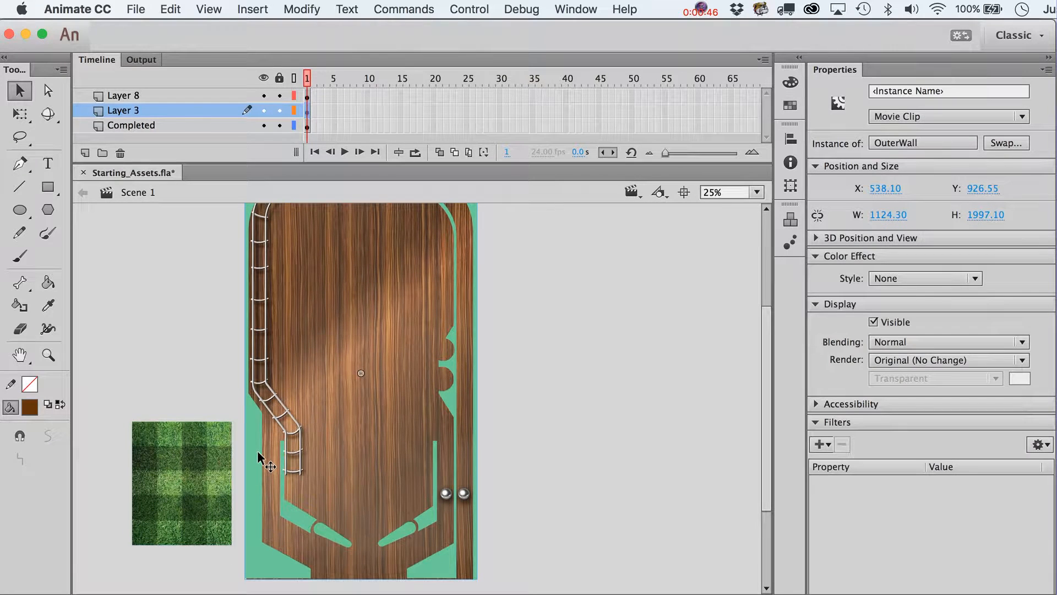
{"action": "left_click", "coordinate": [210, 461]}
{"action": "key", "text": "Delete"}
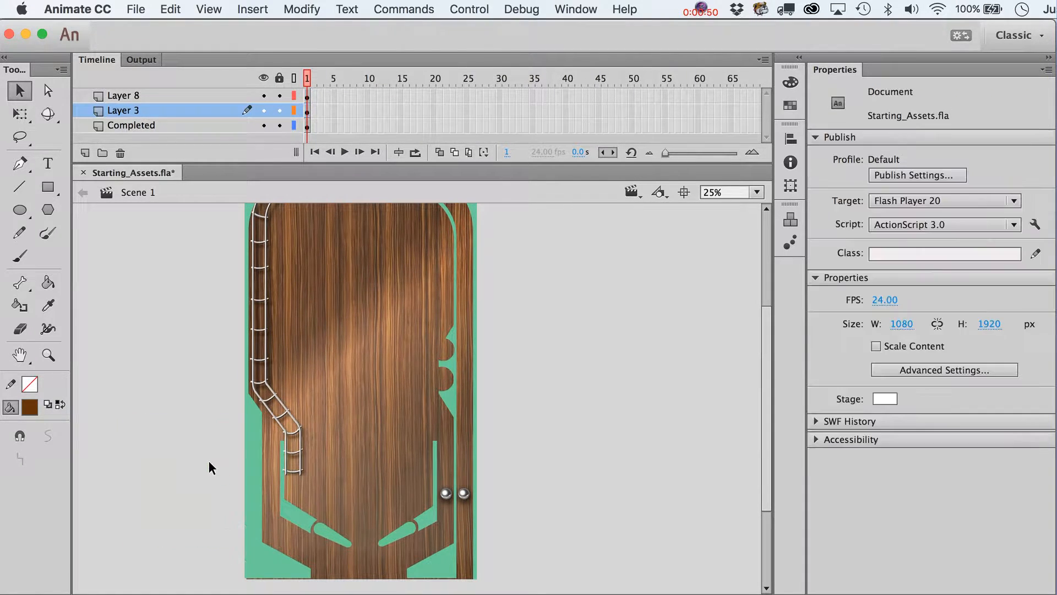
{"action": "left_click", "coordinate": [252, 471]}
{"action": "double_click", "coordinate": [253, 472]}
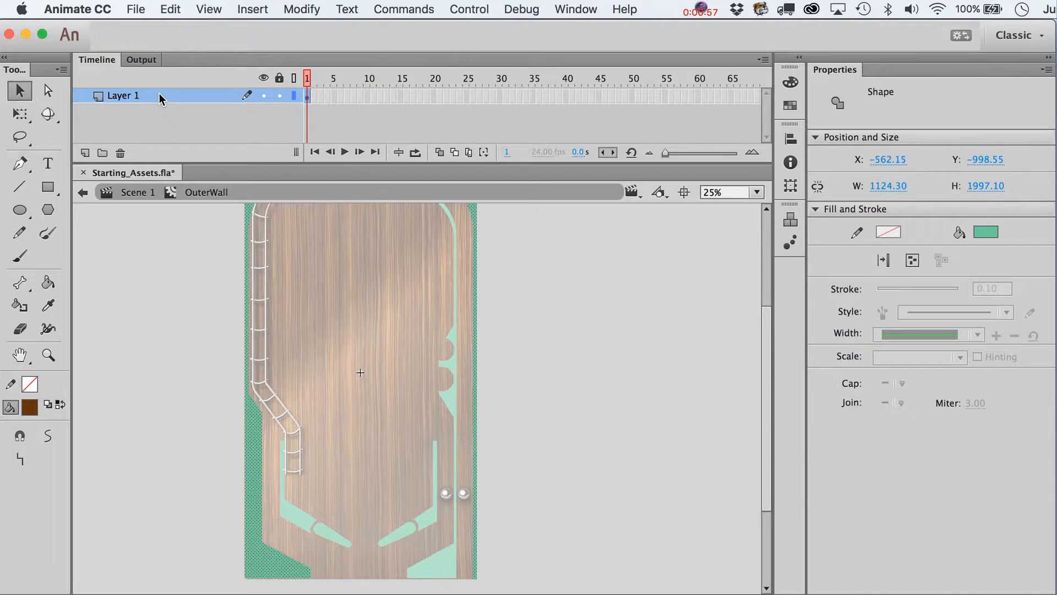
- Add a layer beneath the wall shape and paste the grass bitmap at the wall's bottom-left corner
{"action": "left_click", "coordinate": [87, 154]}
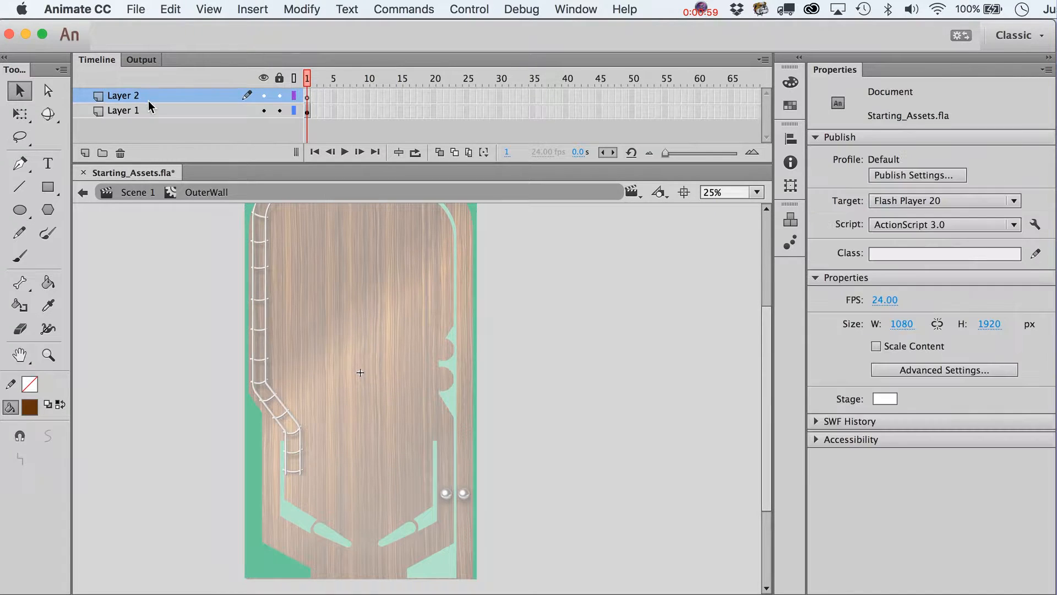
{"action": "left_click_drag", "start_coordinate": [140, 98], "coordinate": [140, 126]}
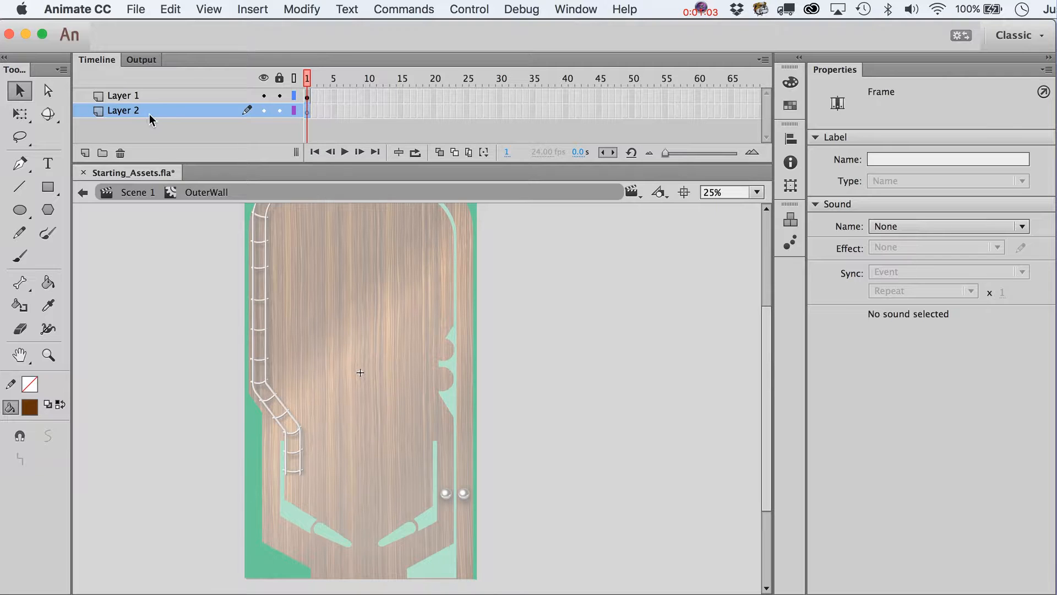
{"action": "key", "text": "cmd+v"}
{"action": "left_click_drag", "start_coordinate": [427, 445], "coordinate": [295, 563]}
- Turn Layer 1 with the wall shape into a mask for the grass layer
{"action": "left_click", "coordinate": [164, 96]}
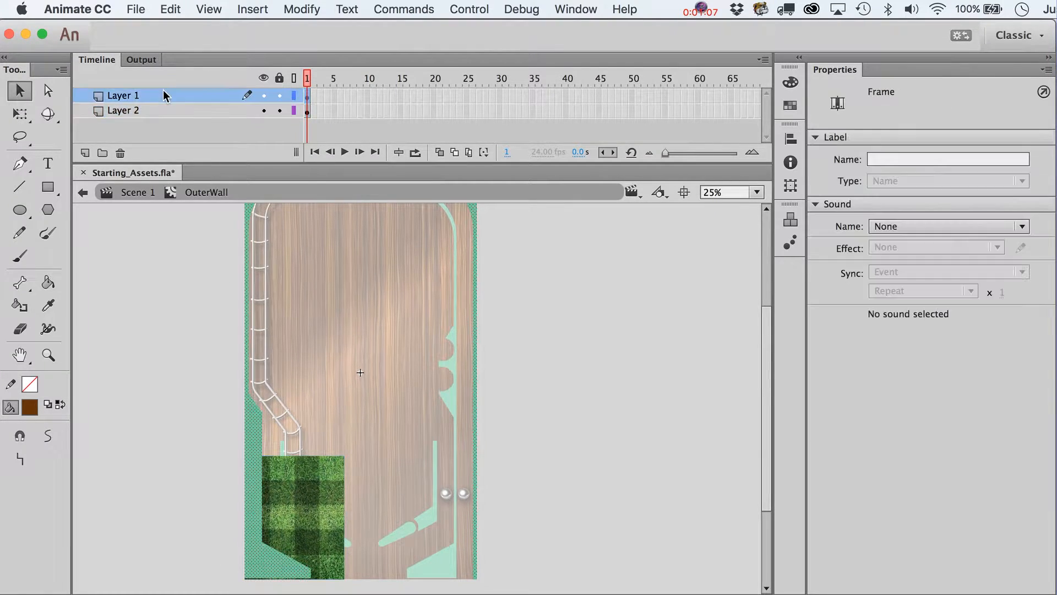
{"action": "right_click", "coordinate": [119, 98]}
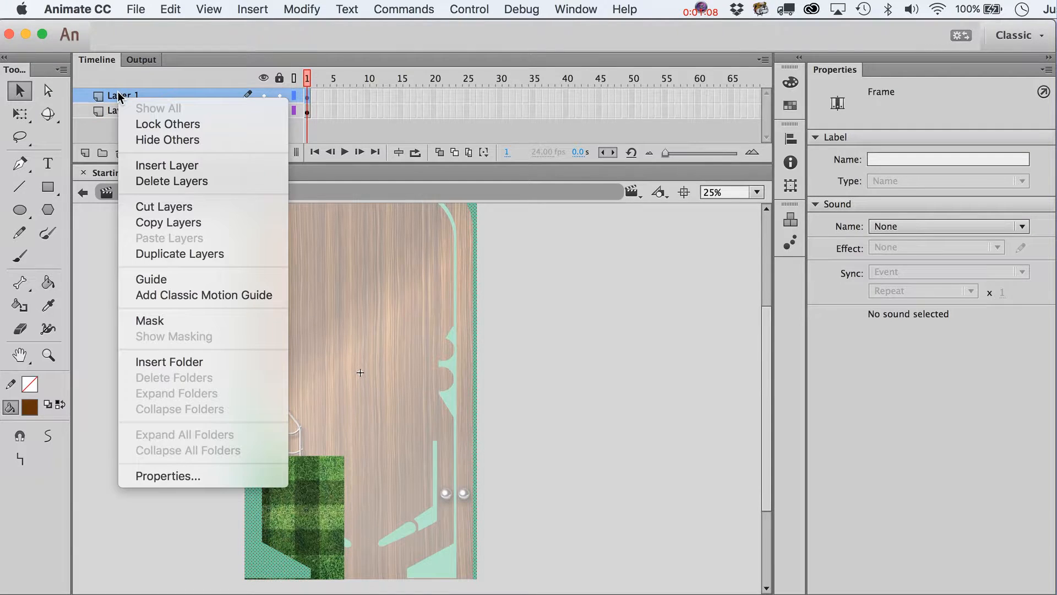
{"action": "left_click", "coordinate": [184, 322]}
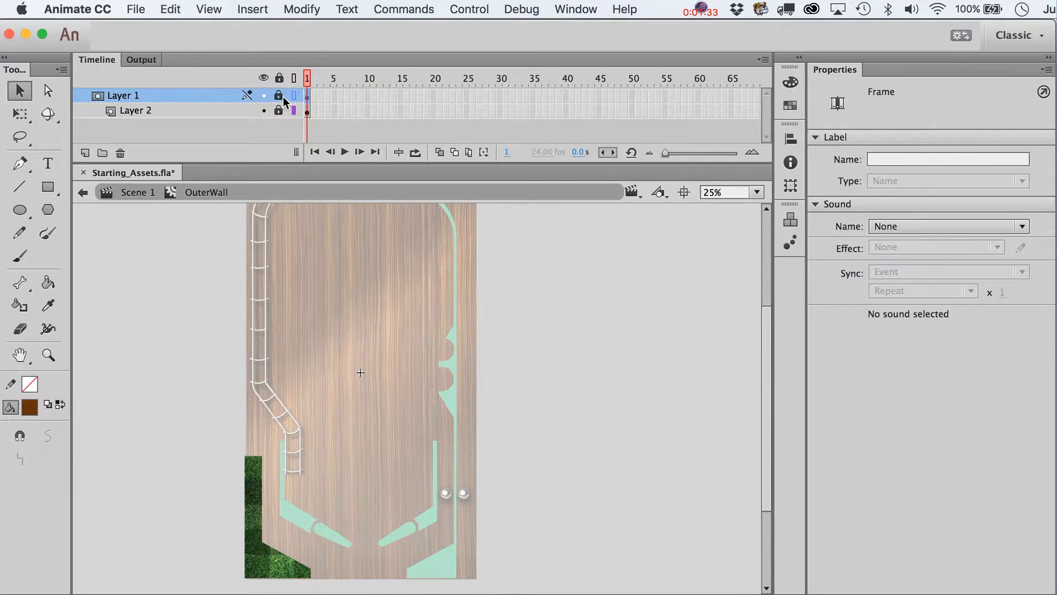
- Unlock the mask and grass layers, keeping the wall shape on Layer 1 displayed as outlines
{"action": "left_click", "coordinate": [280, 96]}
{"action": "left_click", "coordinate": [280, 110]}
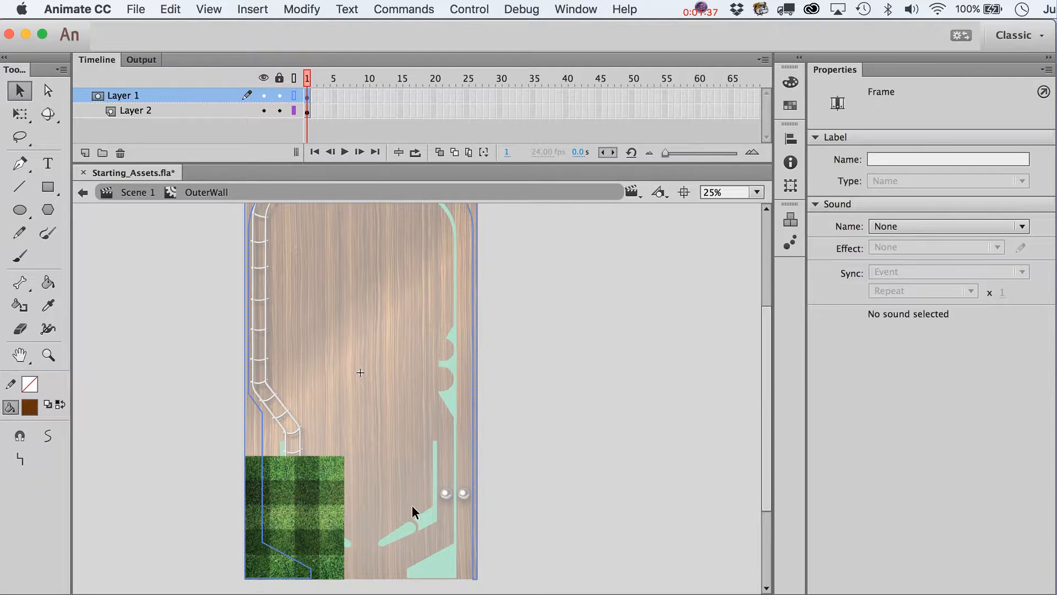
{"action": "left_click", "coordinate": [293, 96]}
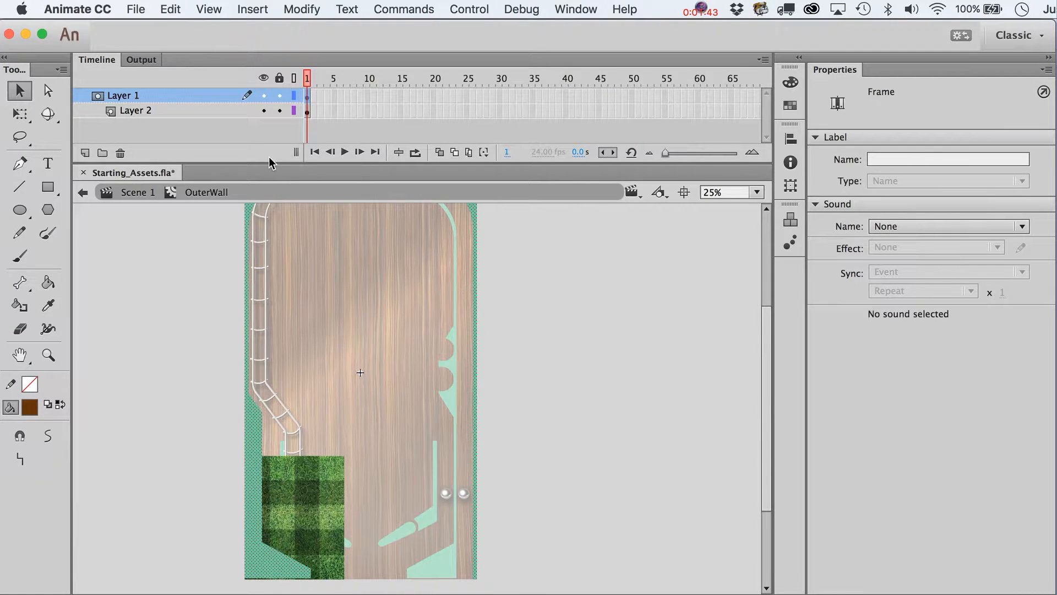
{"action": "left_click", "coordinate": [295, 101]}
{"action": "left_click", "coordinate": [190, 402]}
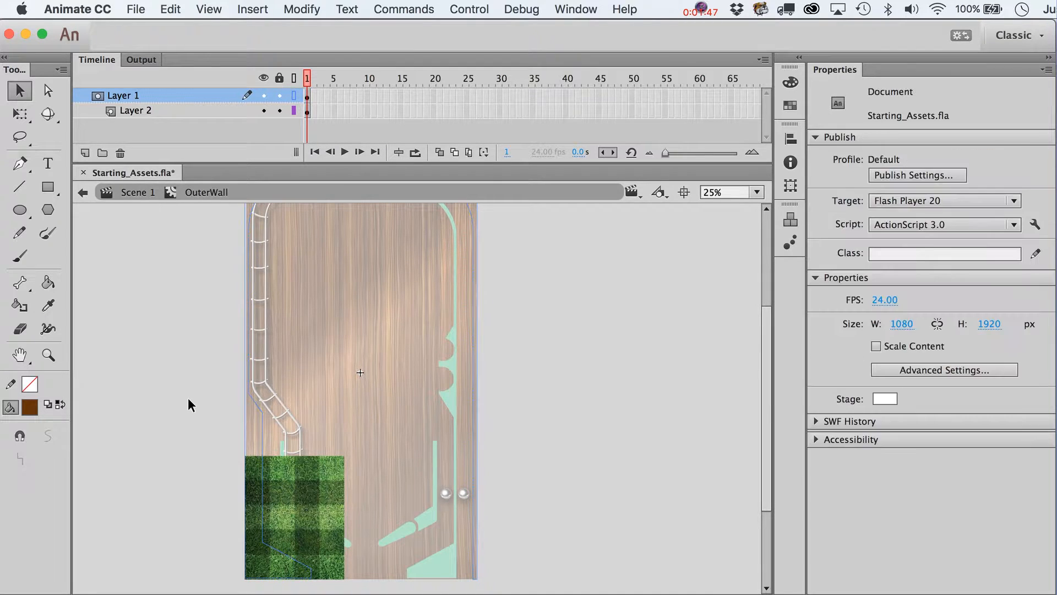
- Break apart the grass bitmap on Layer 2 and deselect it
{"action": "left_click", "coordinate": [323, 476]}
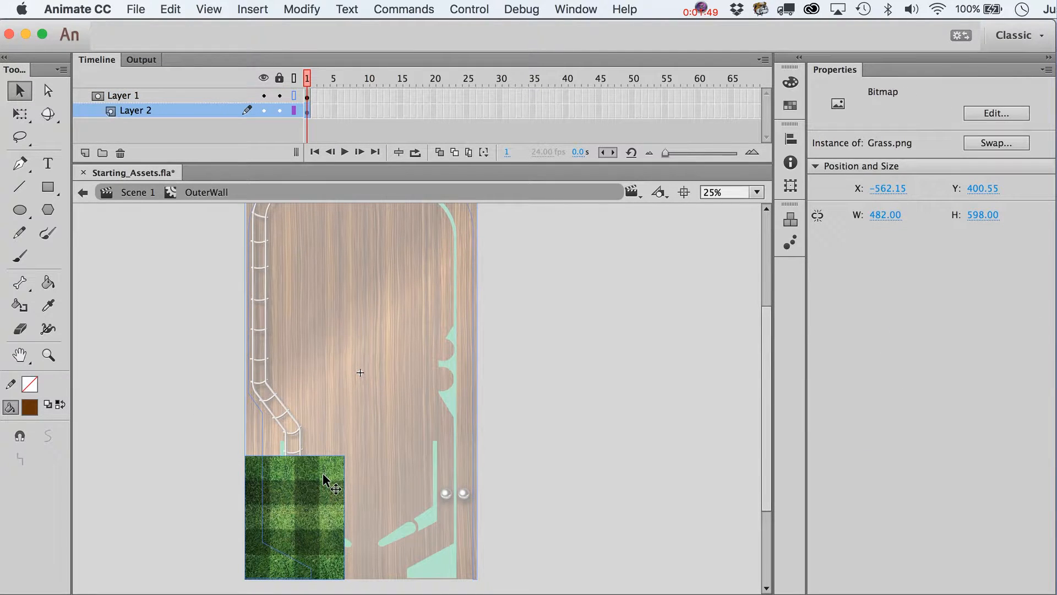
{"action": "left_click", "coordinate": [301, 10]}
{"action": "left_click", "coordinate": [325, 85]}
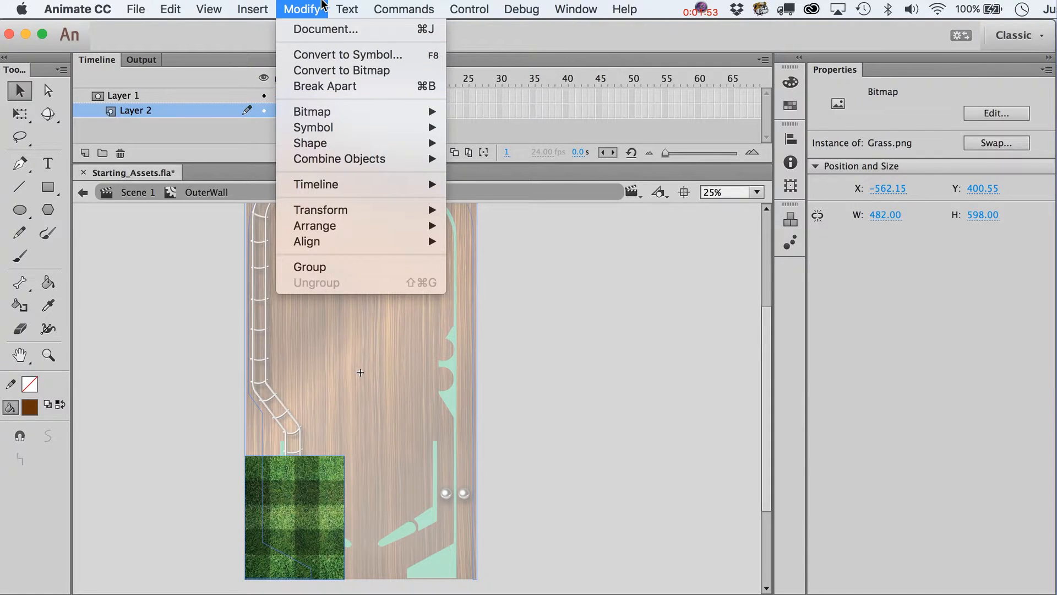
{"action": "left_click", "coordinate": [597, 485]}
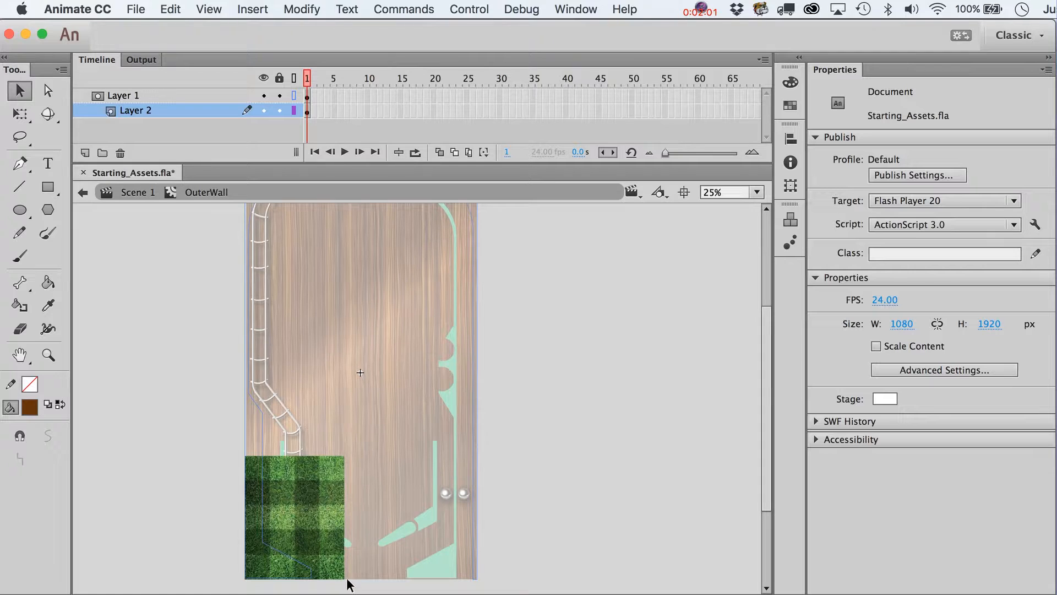
- Stretch the corners of the grass shape so its tiled fill covers the entire outer wall, locking Layer 1 while adjusting
{"action": "left_click_drag", "start_coordinate": [345, 577], "coordinate": [480, 580]}
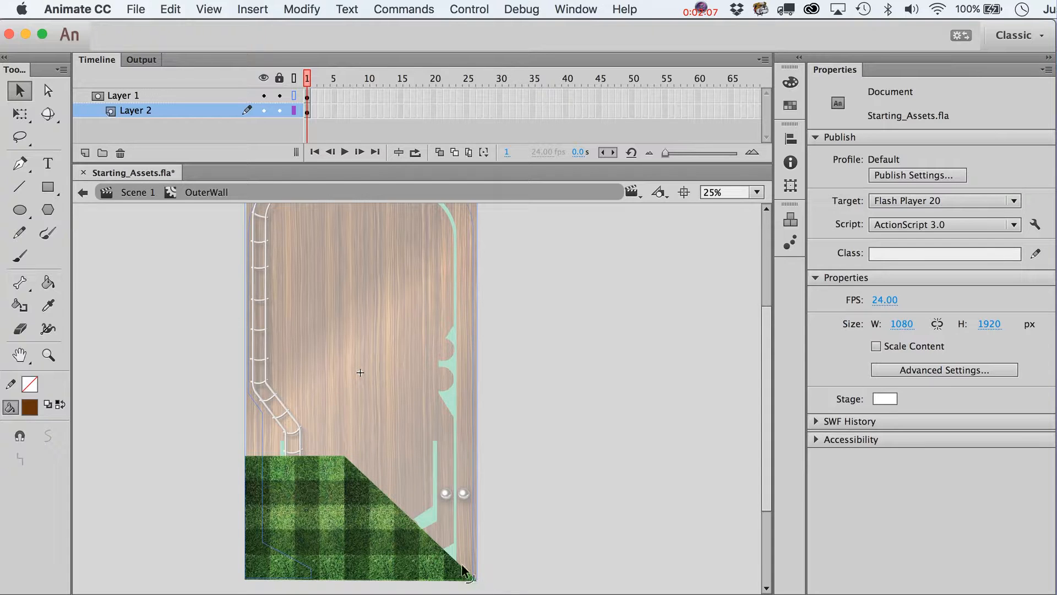
{"action": "left_click_drag", "start_coordinate": [347, 457], "coordinate": [483, 210]}
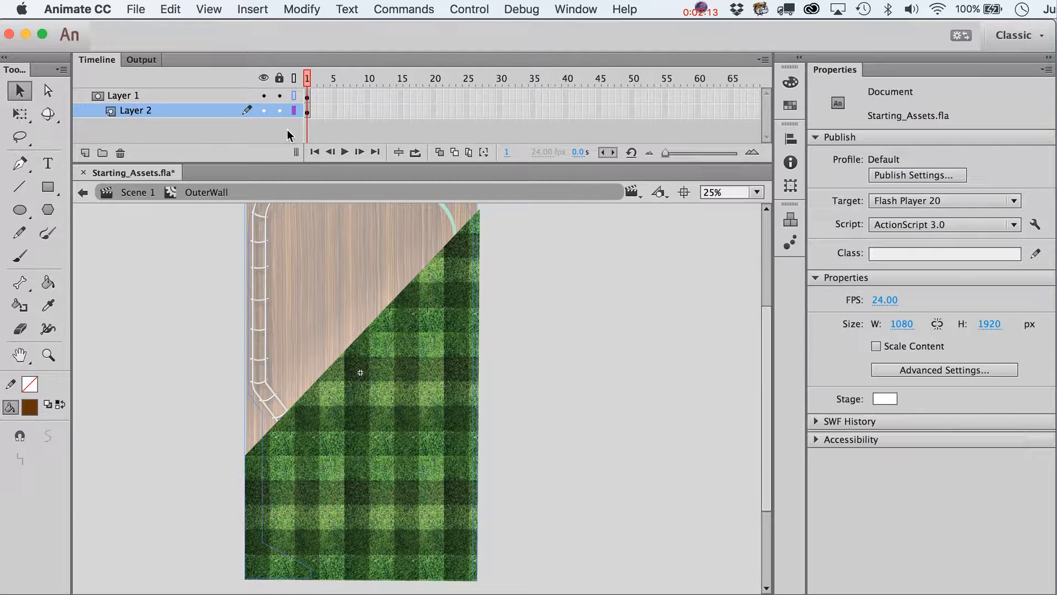
{"action": "left_click", "coordinate": [280, 95]}
{"action": "left_click_drag", "start_coordinate": [246, 454], "coordinate": [246, 240]}
{"action": "scroll", "coordinate": [247, 240], "scroll_direction": "up", "scroll_amount": 3}
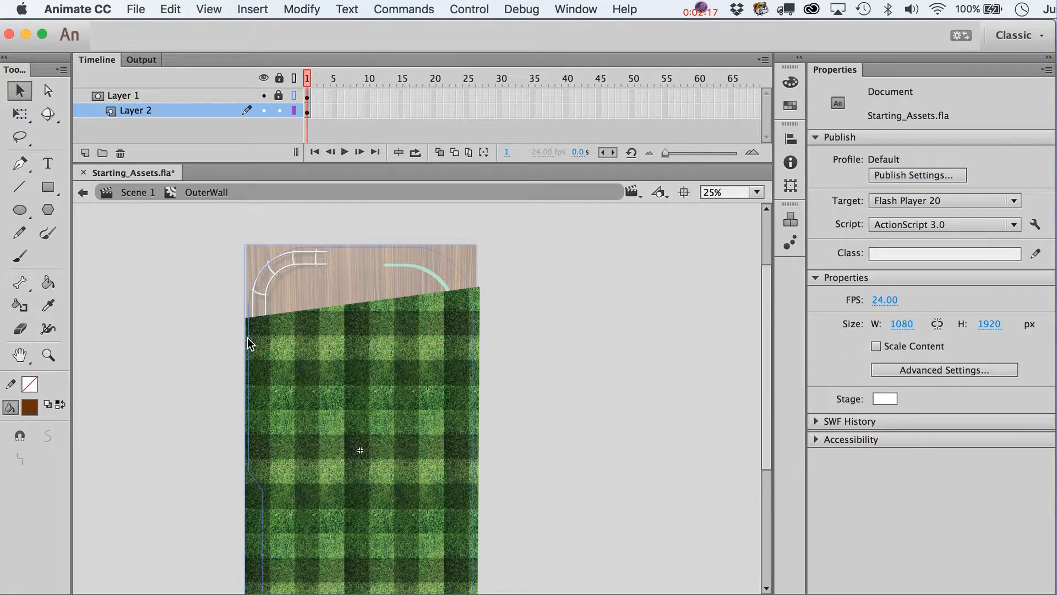
{"action": "left_click_drag", "start_coordinate": [247, 318], "coordinate": [246, 241]}
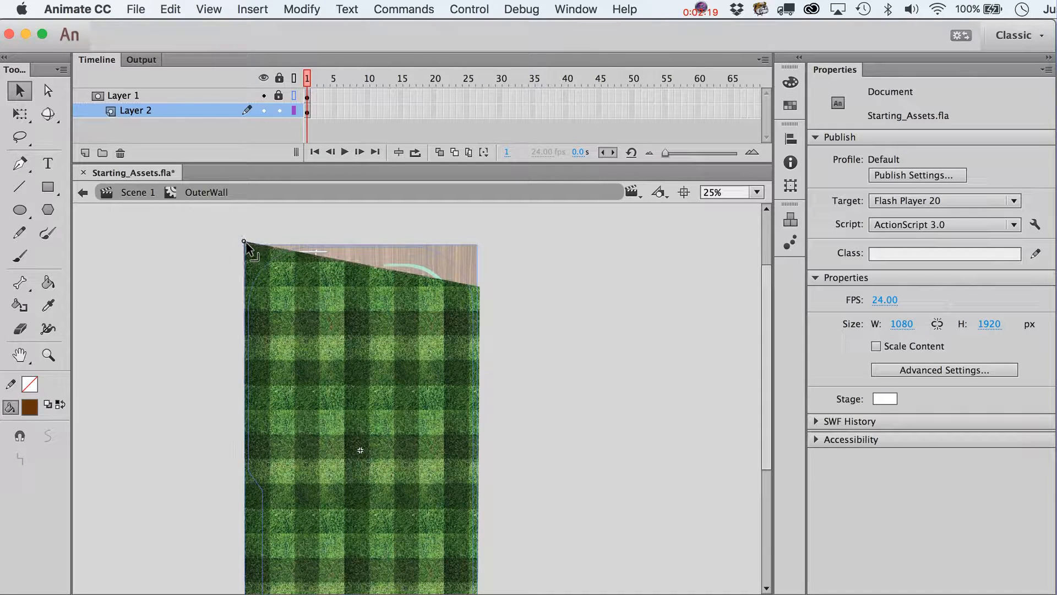
{"action": "left_click_drag", "start_coordinate": [479, 286], "coordinate": [480, 242]}
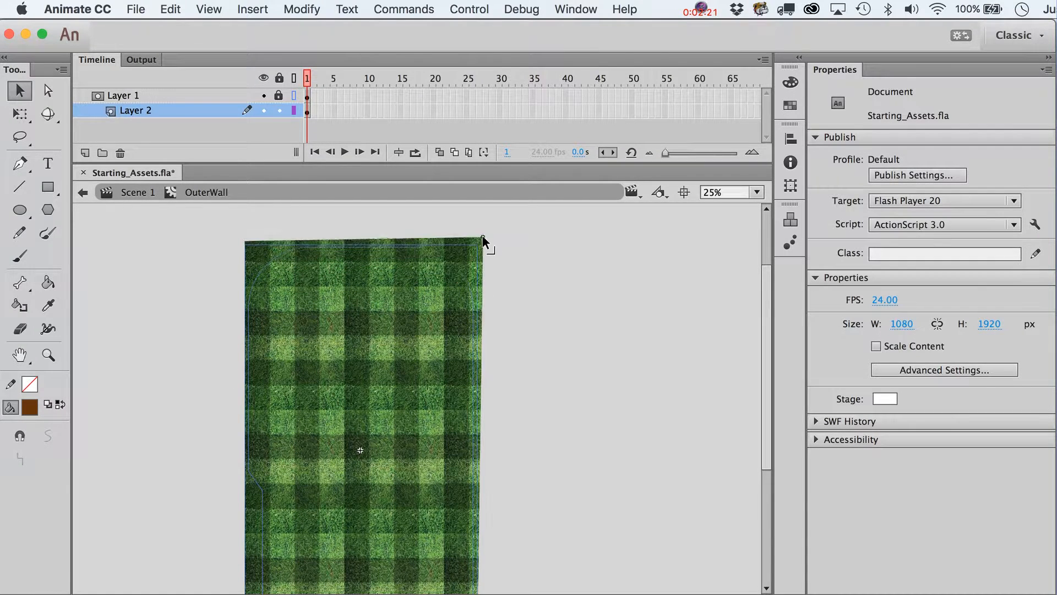
- Lock both Layer 1 and Layer 2 to show the grass masked by the outer wall
{"action": "left_click", "coordinate": [279, 96]}
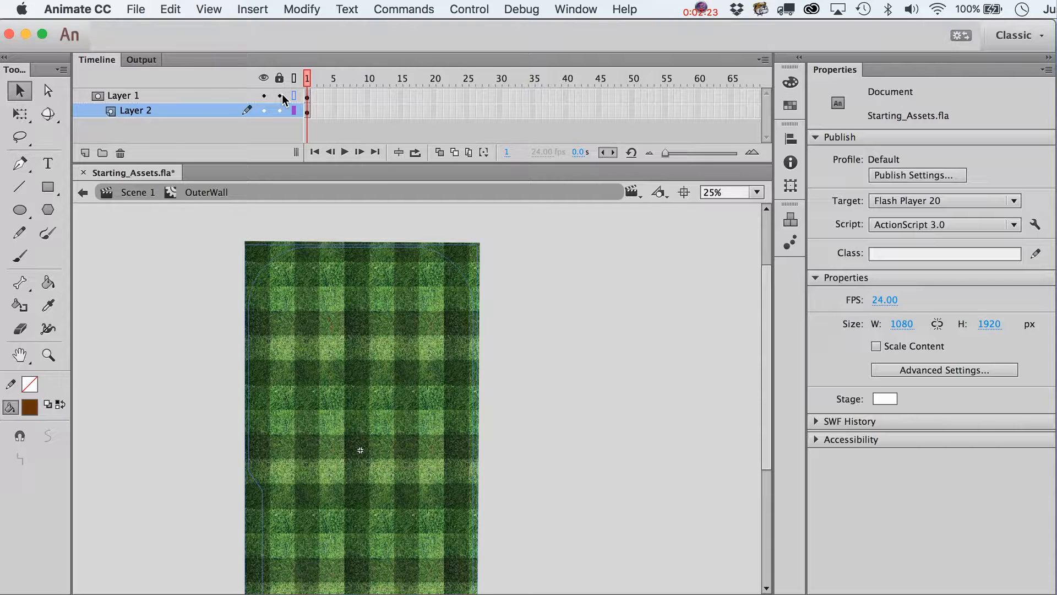
{"action": "scroll", "coordinate": [551, 347], "scroll_direction": "down", "scroll_amount": 2}
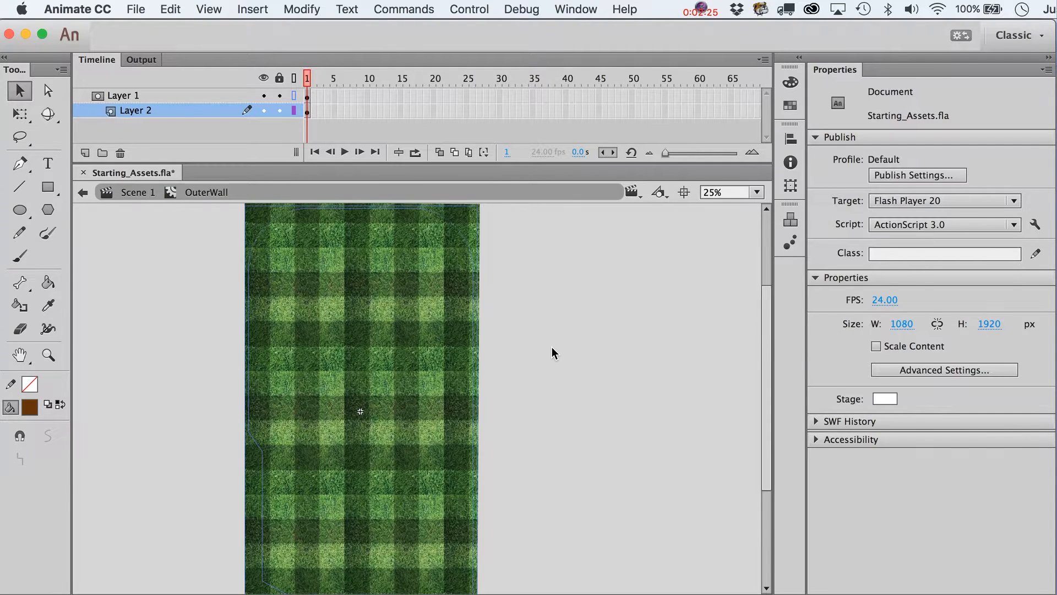
{"action": "left_click_drag", "start_coordinate": [277, 91], "coordinate": [276, 124]}
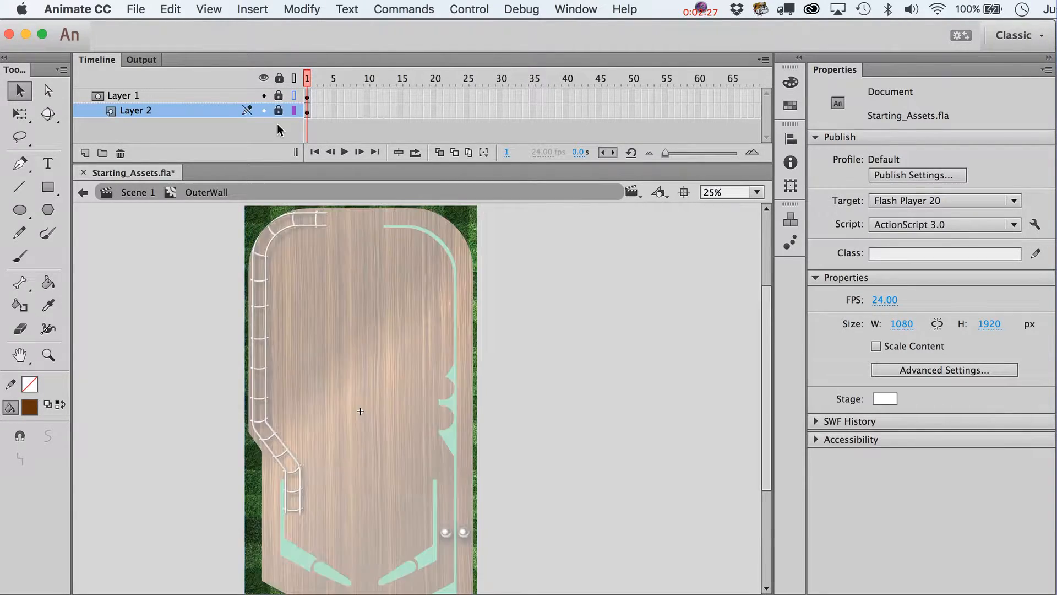
- Return to Scene 1 and check the grass-textured outer wall against the rest of the table
{"action": "left_click", "coordinate": [136, 193]}
{"action": "left_click", "coordinate": [157, 342]}
{"action": "scroll", "coordinate": [441, 462], "scroll_direction": "down", "scroll_amount": 4}
{"action": "scroll", "coordinate": [441, 462], "scroll_direction": "up", "scroll_amount": 2}
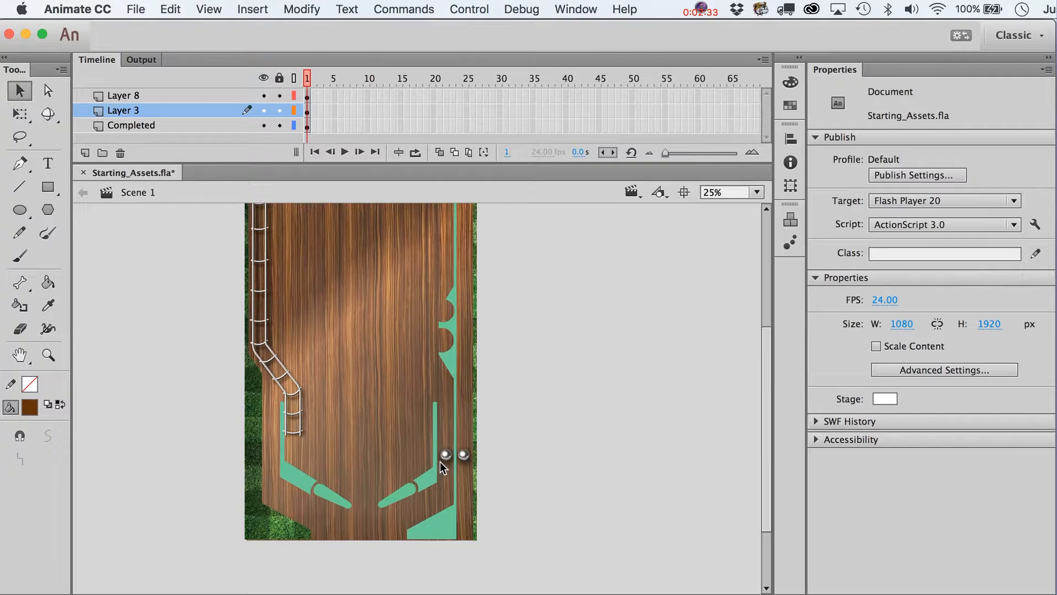
- Paste a duplicate of the grass outer wall on Layer 3 and move it beside the table to about X 1244, Y 954
{"action": "left_click", "coordinate": [253, 508]}
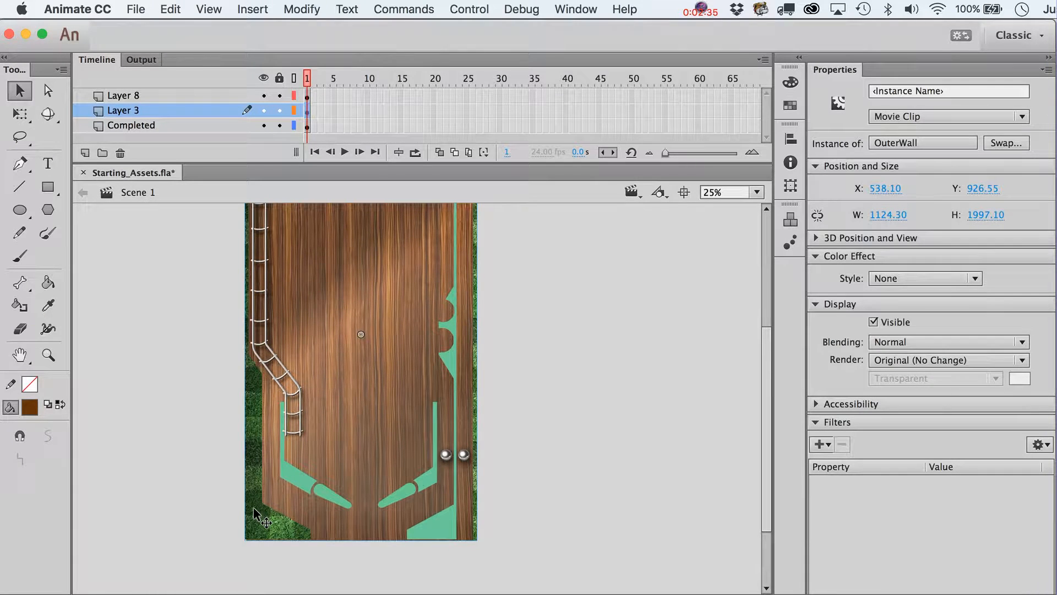
{"action": "scroll", "coordinate": [253, 510], "scroll_direction": "up", "scroll_amount": 3}
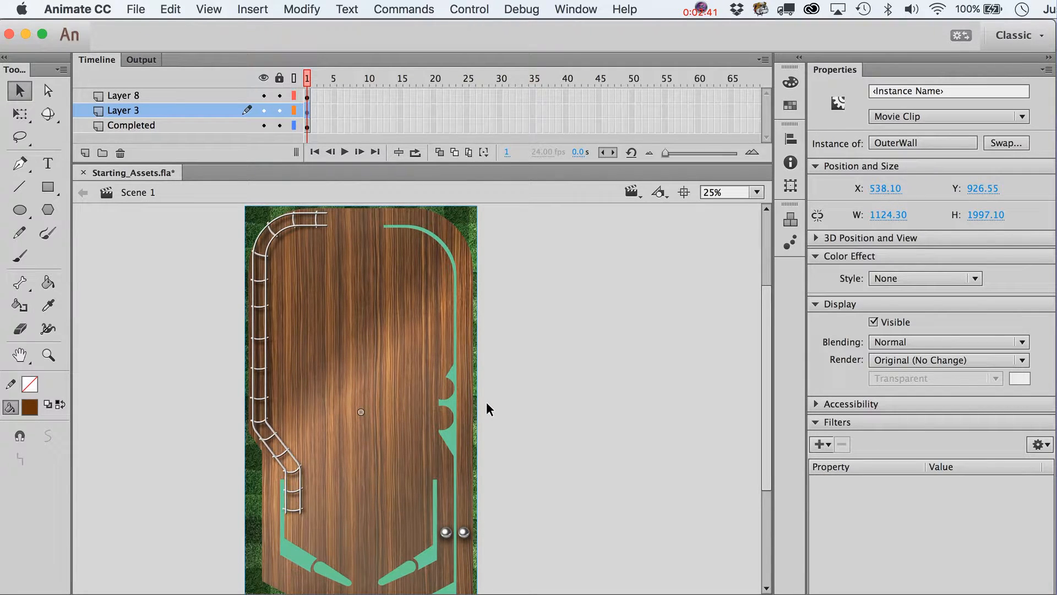
{"action": "key", "text": "super+z"}
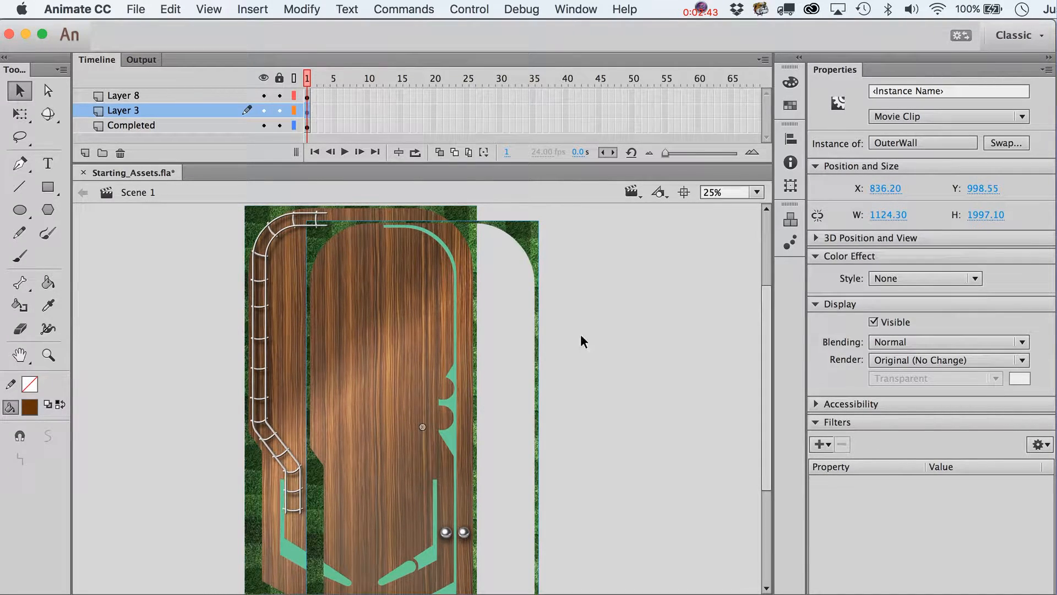
{"action": "left_click_drag", "start_coordinate": [532, 245], "coordinate": [614, 238]}
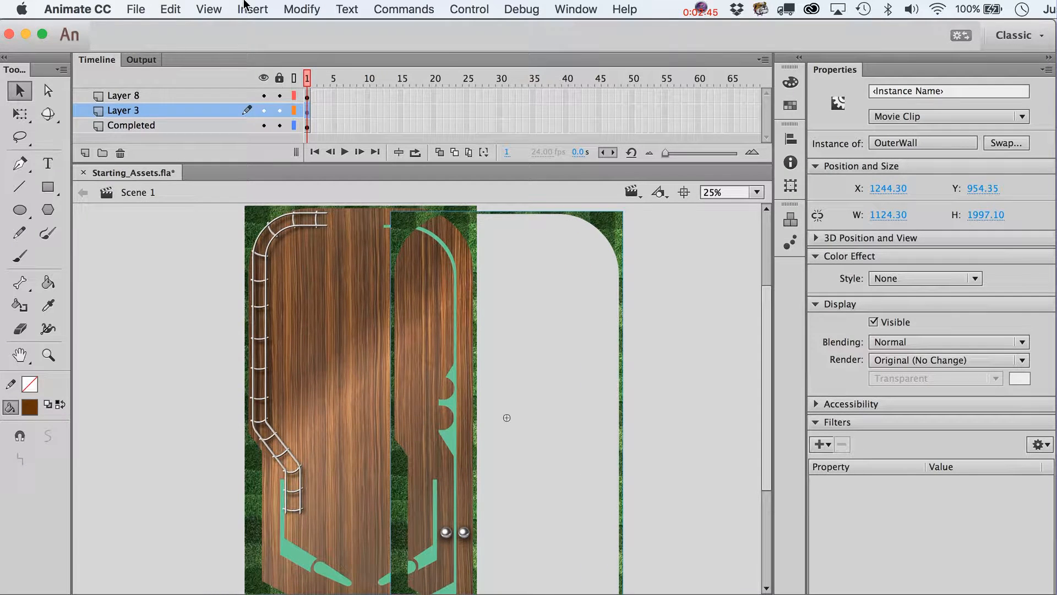
- Duplicate the copied wall's symbol as a separate movie clip named OuterWall2
{"action": "left_click", "coordinate": [302, 10]}
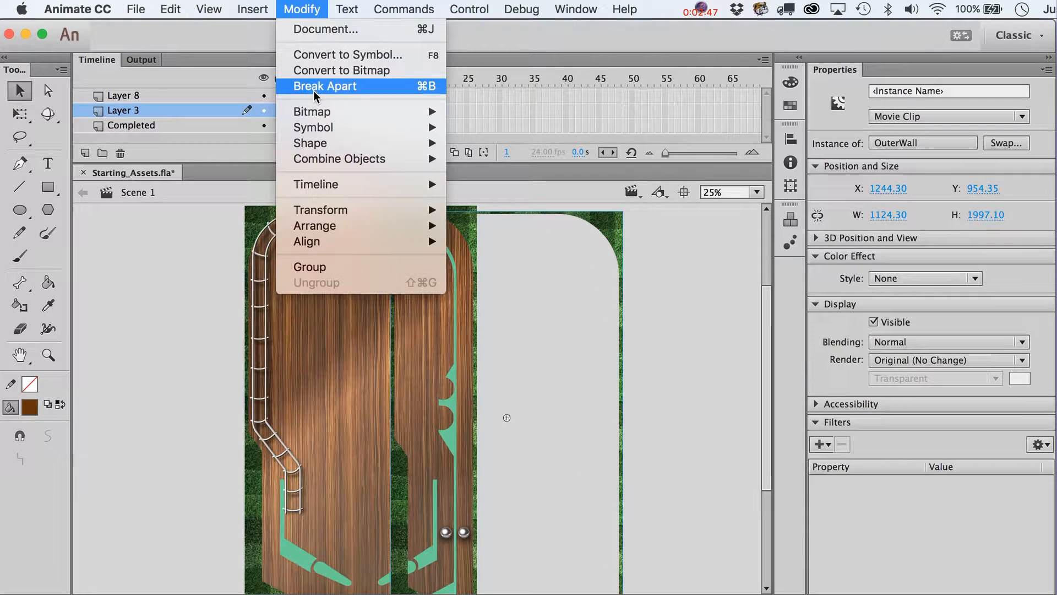
{"action": "mouse_move", "coordinate": [318, 146]}
{"action": "mouse_move", "coordinate": [385, 127]}
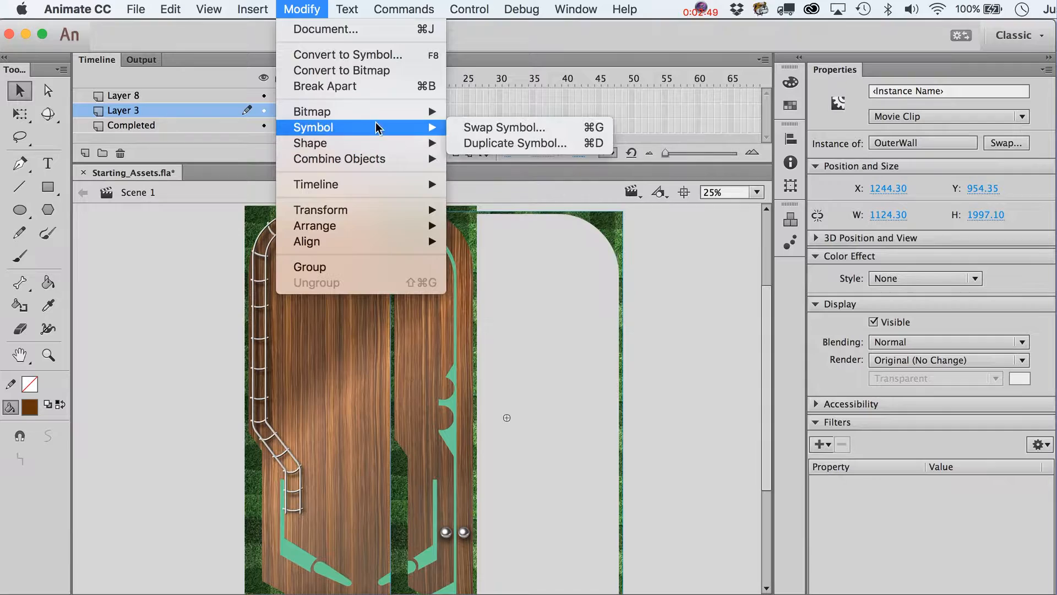
{"action": "left_click", "coordinate": [521, 143]}
{"action": "key", "text": "Right"}
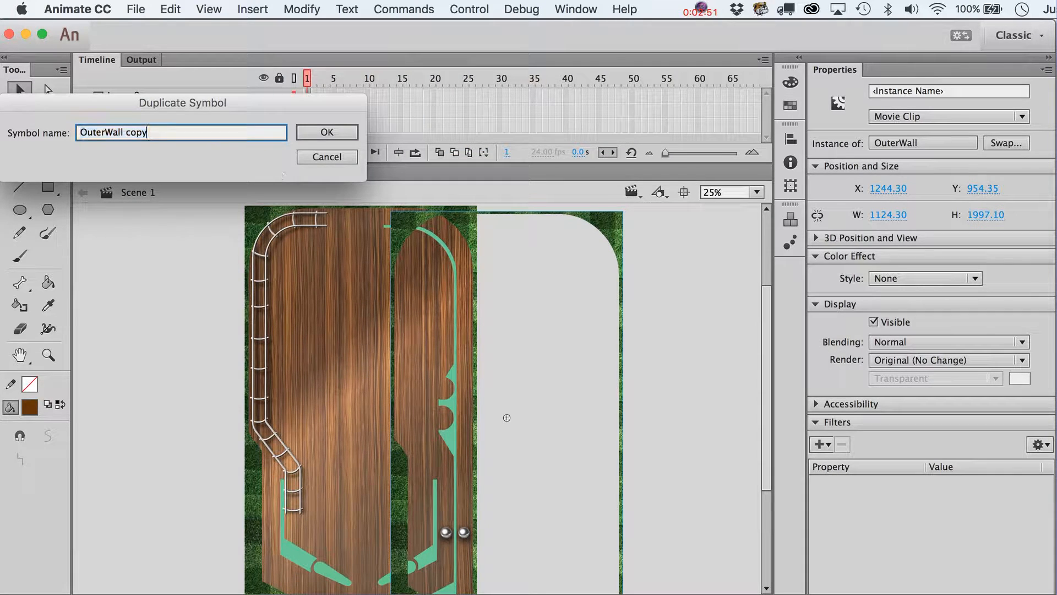
{"action": "key", "text": "BackSpace"}
{"action": "key", "text": "BackSpace"}
{"action": "key", "text": "BackSpace"}
{"action": "key", "text": "BackSpace"}
{"action": "key", "text": "BackSpace"}
{"action": "key", "text": "BackSpace"}
{"action": "type", "text": "2"}
{"action": "key", "text": "Return"}
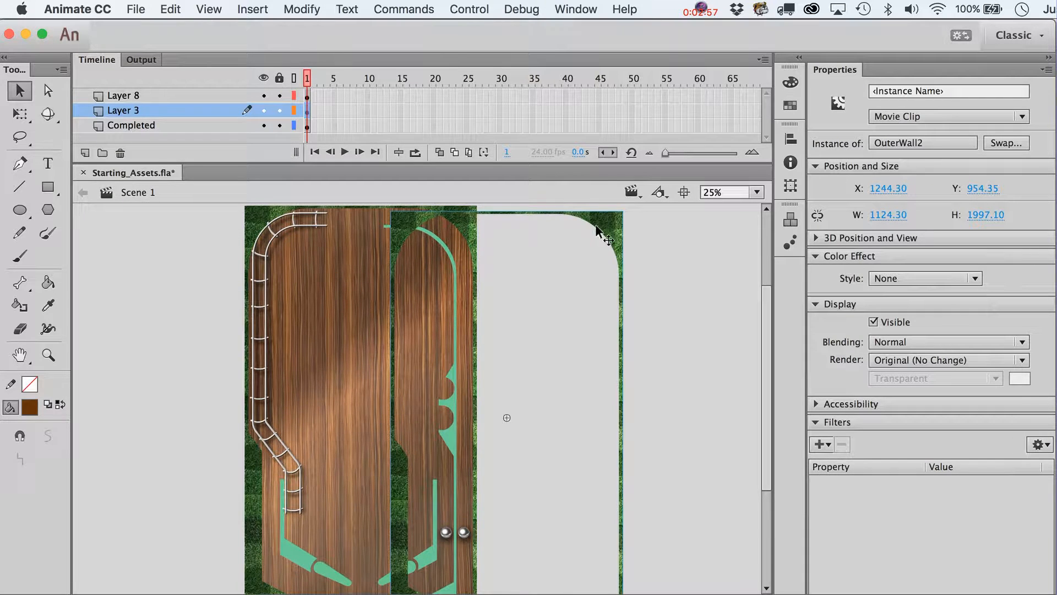
- Inside OuterWall2, delete the grass Layer 2 and turn Layer 1 into a normal, unlocked layer shown with its fill instead of outlines
{"action": "double_click", "coordinate": [607, 224]}
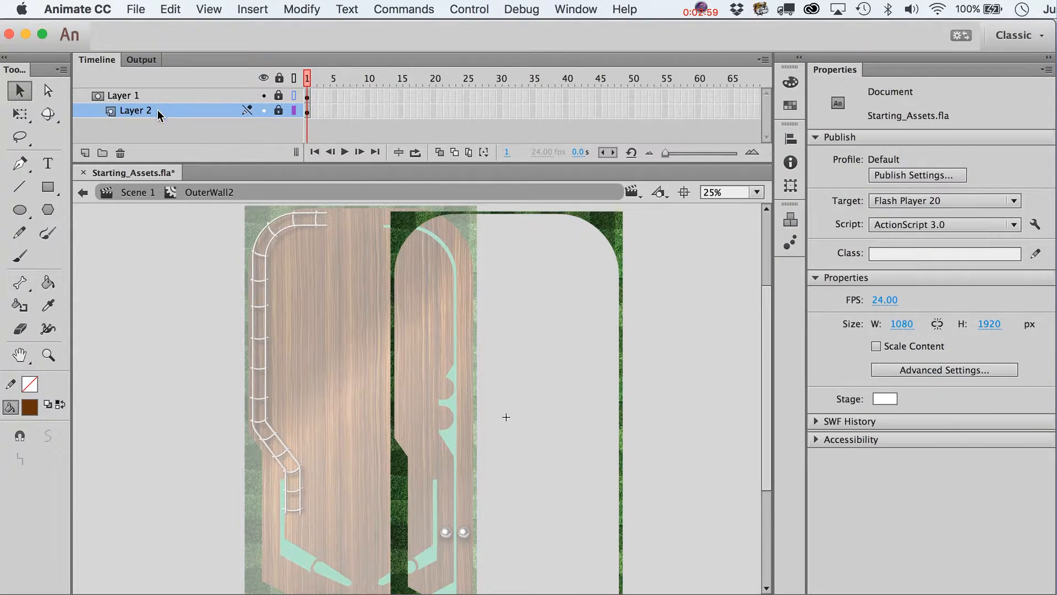
{"action": "left_click", "coordinate": [120, 154]}
{"action": "right_click", "coordinate": [113, 98]}
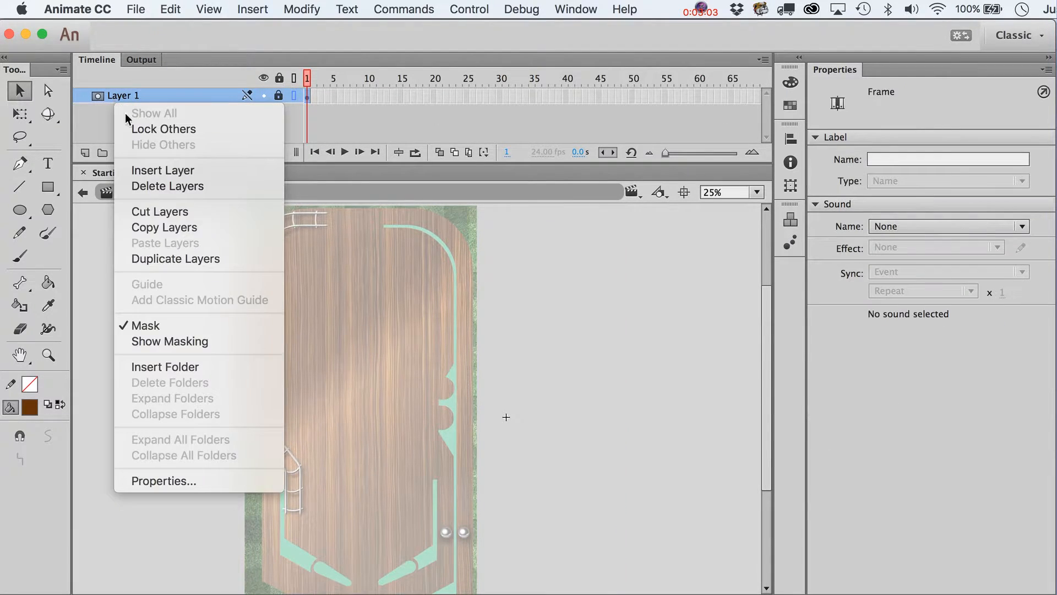
{"action": "left_click", "coordinate": [193, 325]}
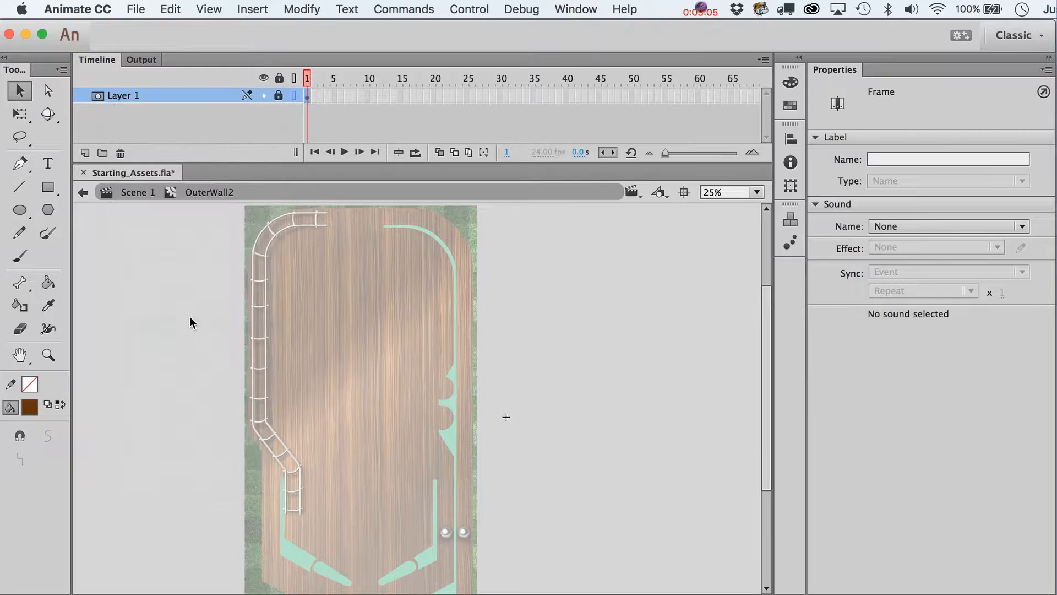
{"action": "left_click", "coordinate": [279, 96]}
{"action": "left_click", "coordinate": [294, 96]}
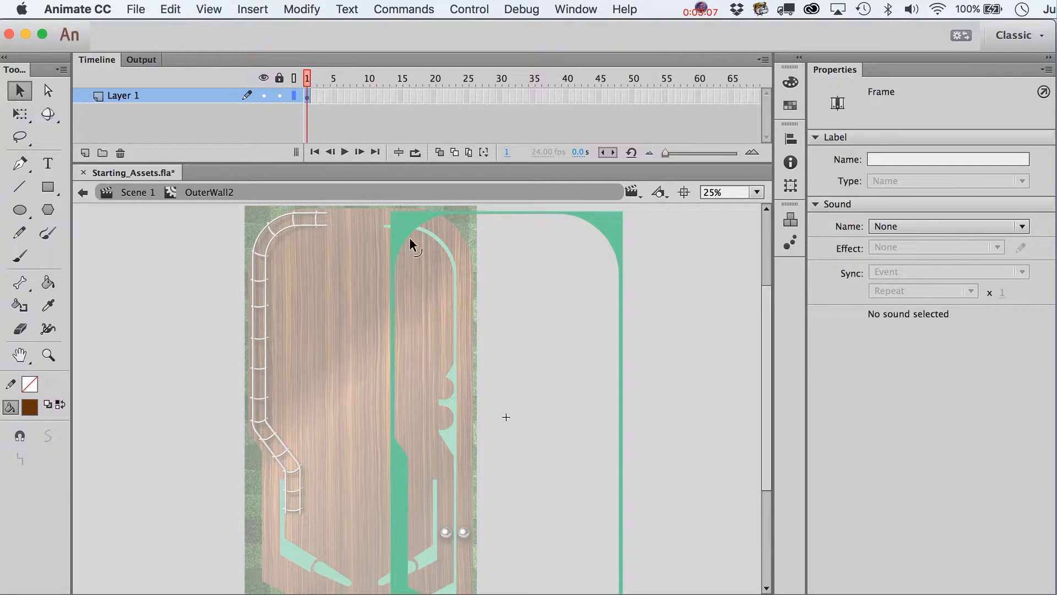
- Recolor the OuterWall2 shape's fill to solid black and deselect it
{"action": "left_click", "coordinate": [408, 237]}
{"action": "left_click", "coordinate": [30, 407]}
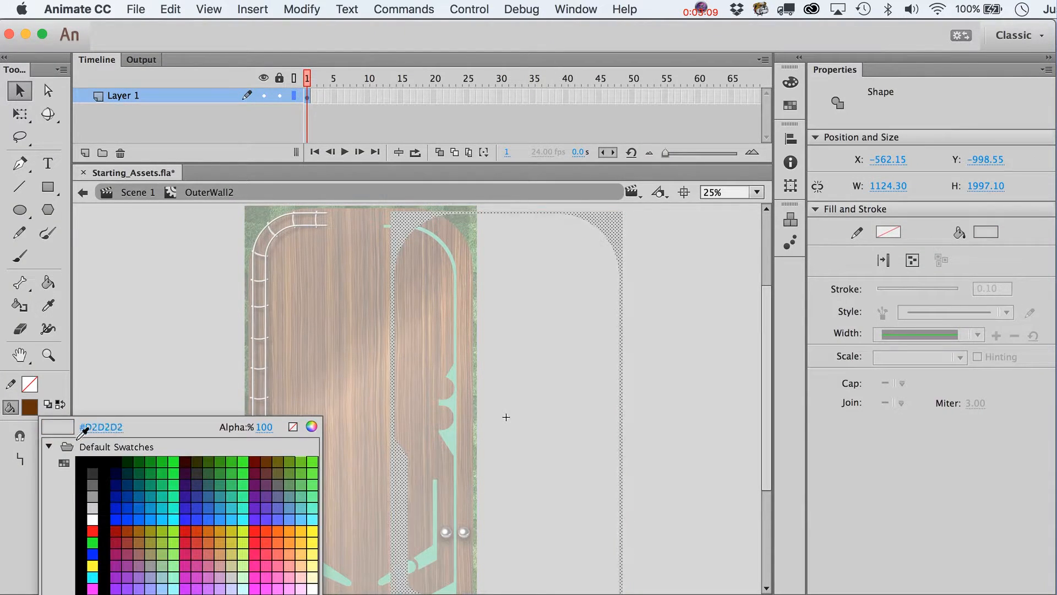
{"action": "left_click", "coordinate": [91, 462]}
{"action": "left_click", "coordinate": [661, 437]}
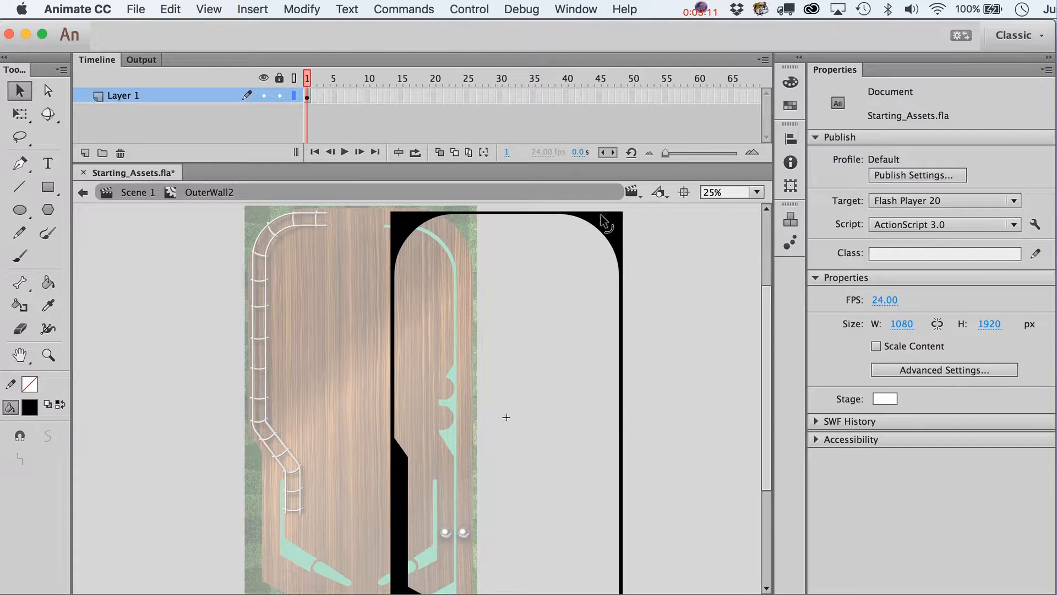
- In Scene 1, shift the black wall so its top edge lines up with the table's, and reopen OuterWall2 for editing
{"action": "left_click", "coordinate": [135, 193]}
{"action": "mouse_move", "coordinate": [432, 229]}
{"action": "left_mouse_down"}
{"action": "mouse_move", "coordinate": [264, 229]}
{"action": "mouse_move", "coordinate": [451, 227]}
{"action": "mouse_move", "coordinate": [435, 227]}
{"action": "mouse_move", "coordinate": [433, 210]}
{"action": "left_mouse_up"}
{"action": "double_click", "coordinate": [435, 210]}
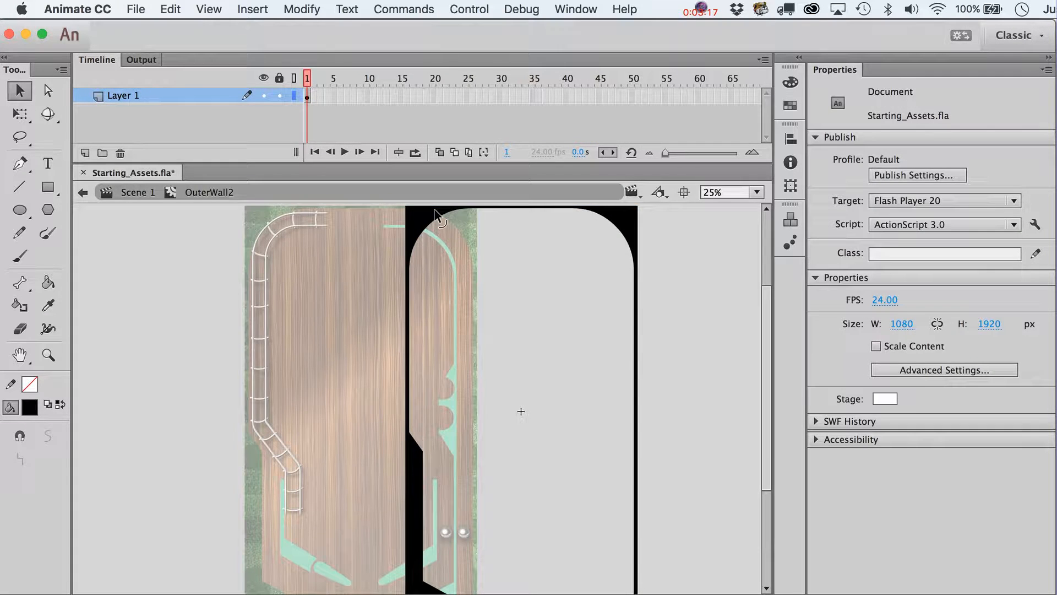
{"action": "scroll", "coordinate": [464, 358], "scroll_direction": "up", "scroll_amount": 3}
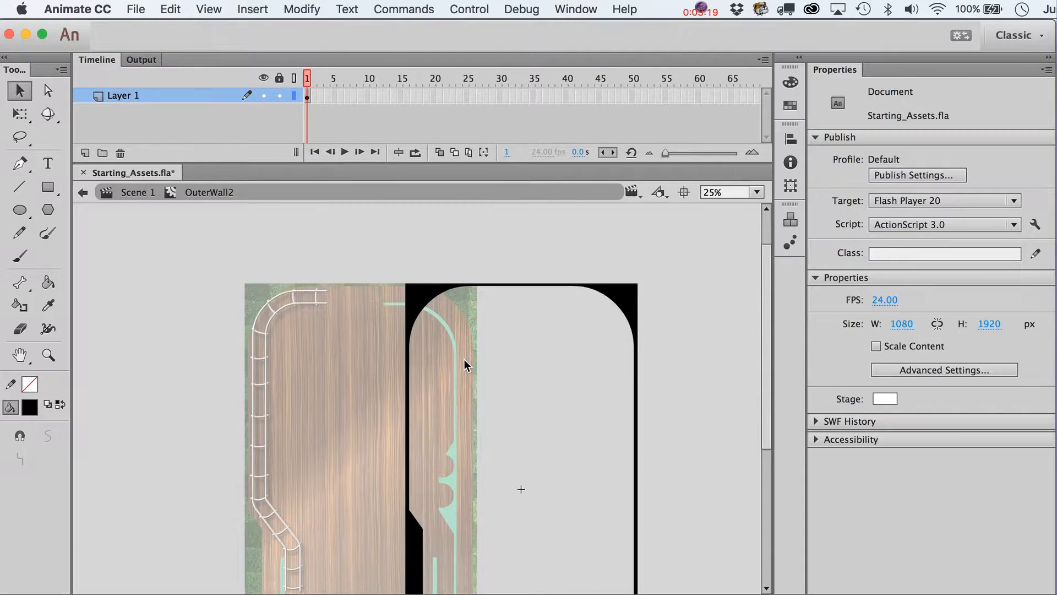
{"action": "scroll", "coordinate": [464, 359], "scroll_direction": "down", "scroll_amount": 4}
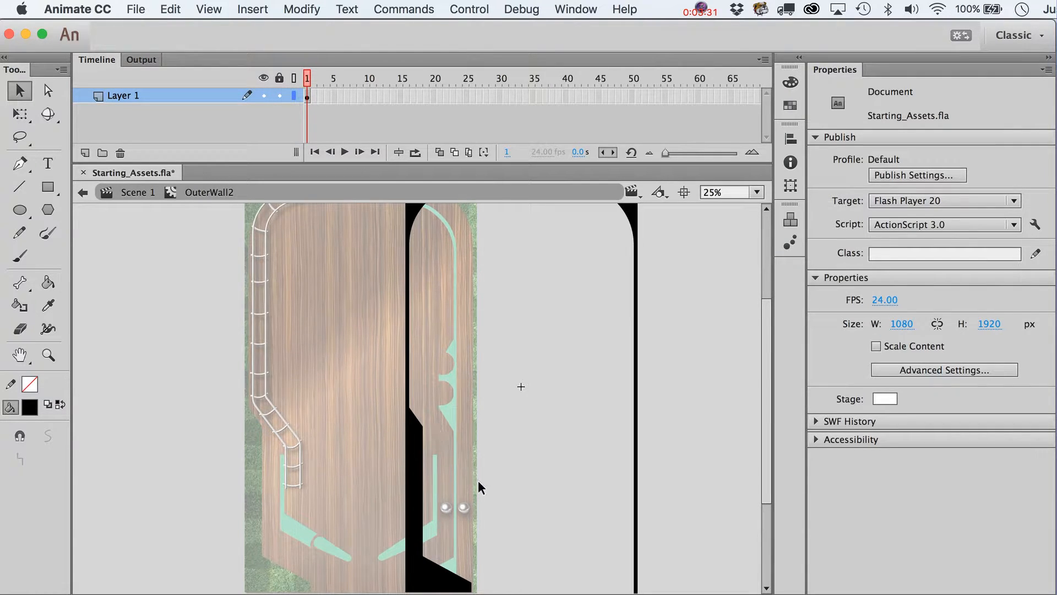
- Copy the black wall shape in place onto a new layer above Layer 1
{"action": "left_click", "coordinate": [637, 425]}
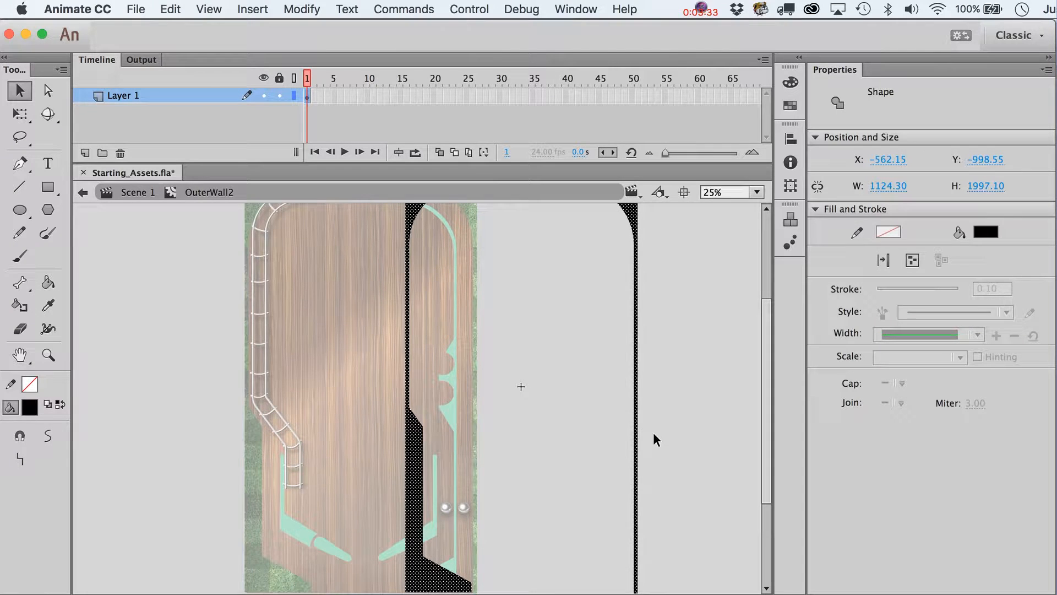
{"action": "left_click", "coordinate": [85, 153]}
{"action": "key", "text": "super+a"}
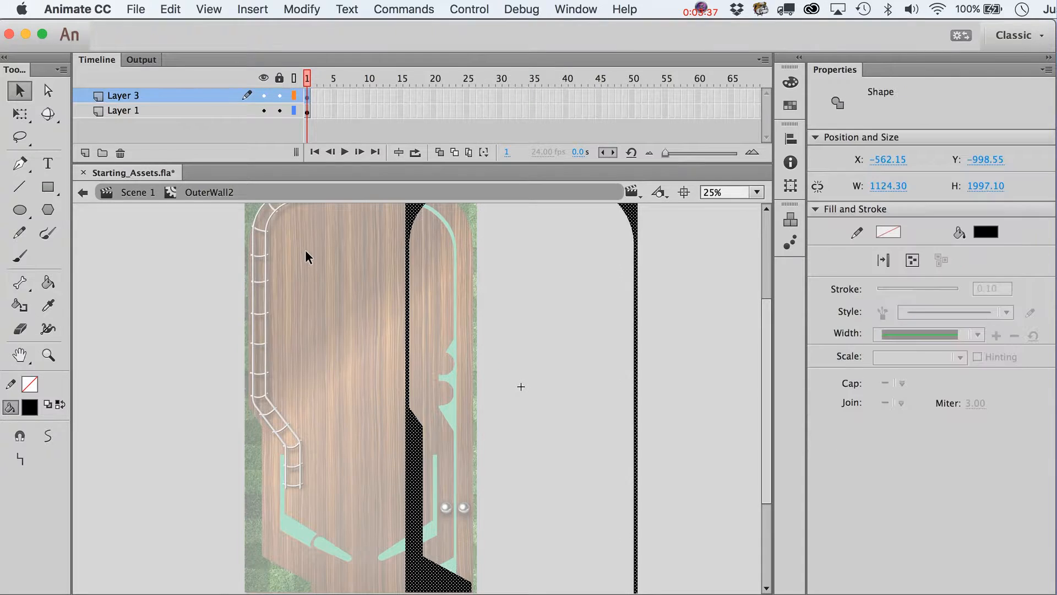
{"action": "key", "text": "shift+Right"}
{"action": "key", "text": "shift+Right"}
{"action": "key", "text": "shift+Left"}
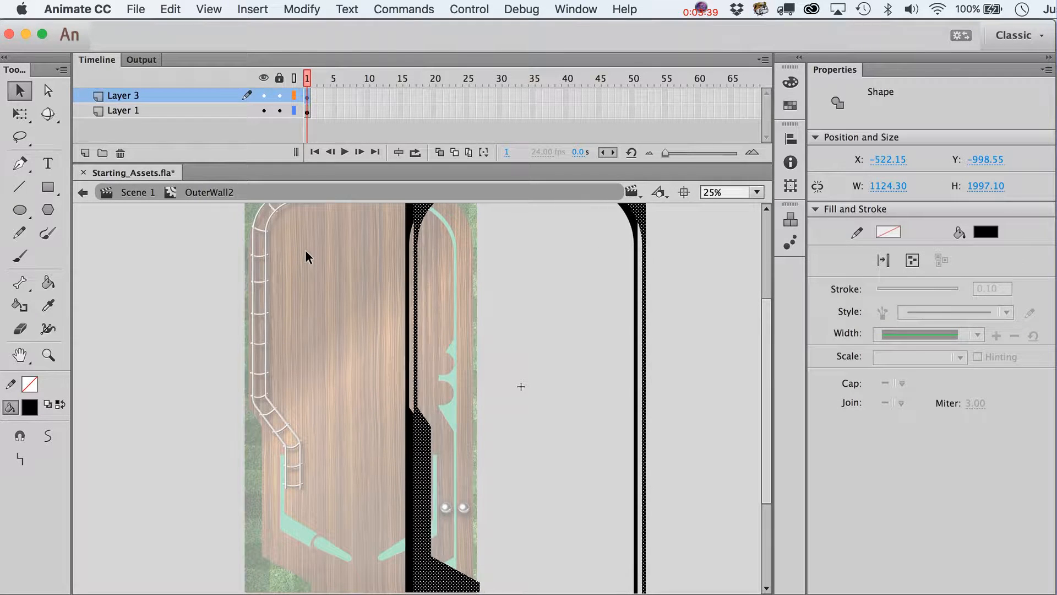
{"action": "key", "text": "shift+Left"}
- Narrow the copied wall shape on Layer 3 to 1084.30 px wide with Free Transform and nudge it to X -538.15
{"action": "key", "text": "q"}
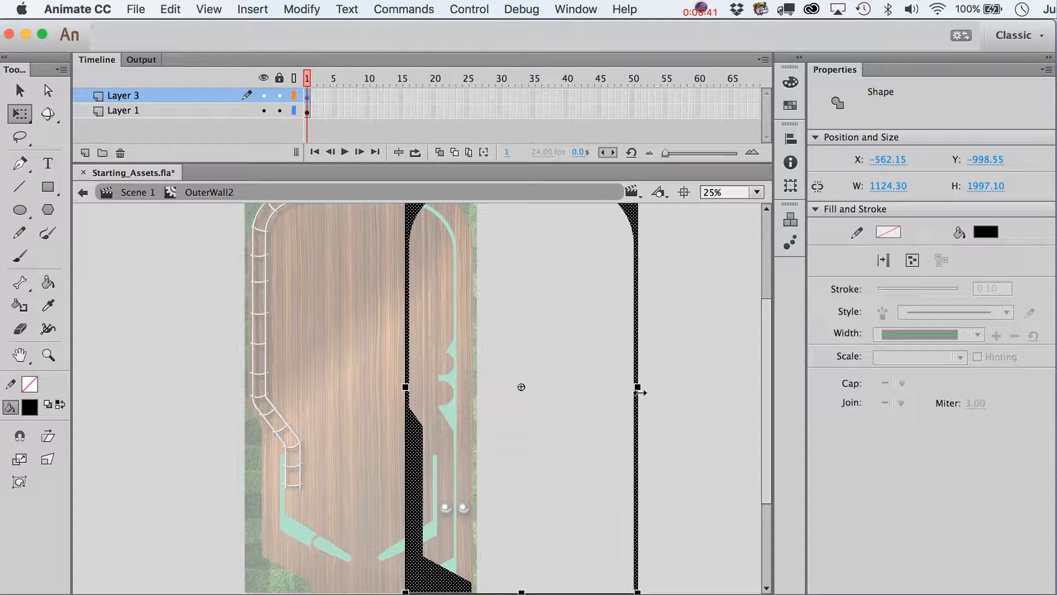
{"action": "left_click_drag", "start_coordinate": [639, 391], "coordinate": [634, 391]}
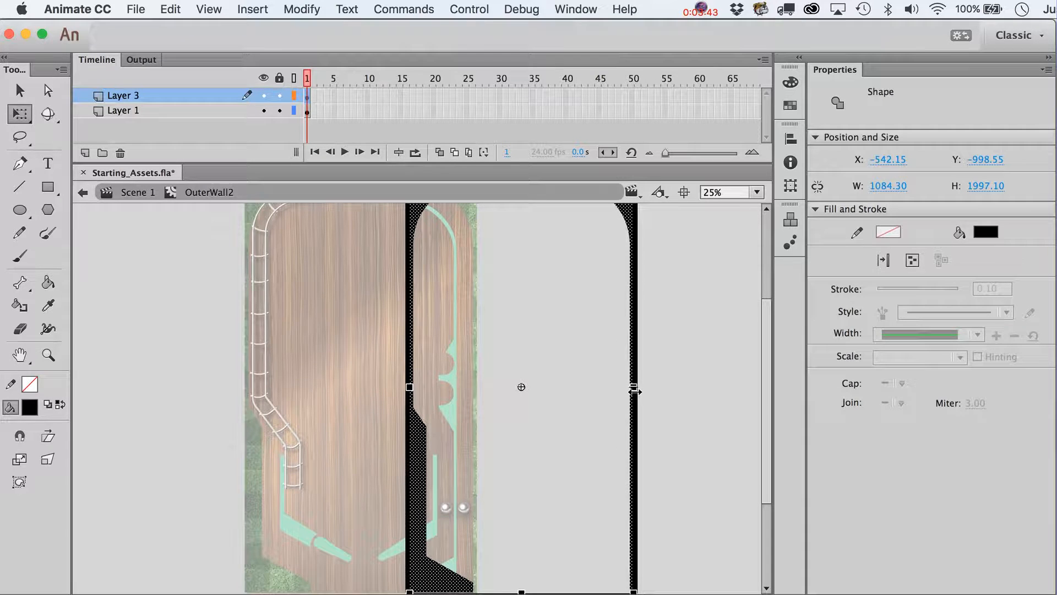
{"action": "key", "text": "v"}
{"action": "key", "text": "Right"}
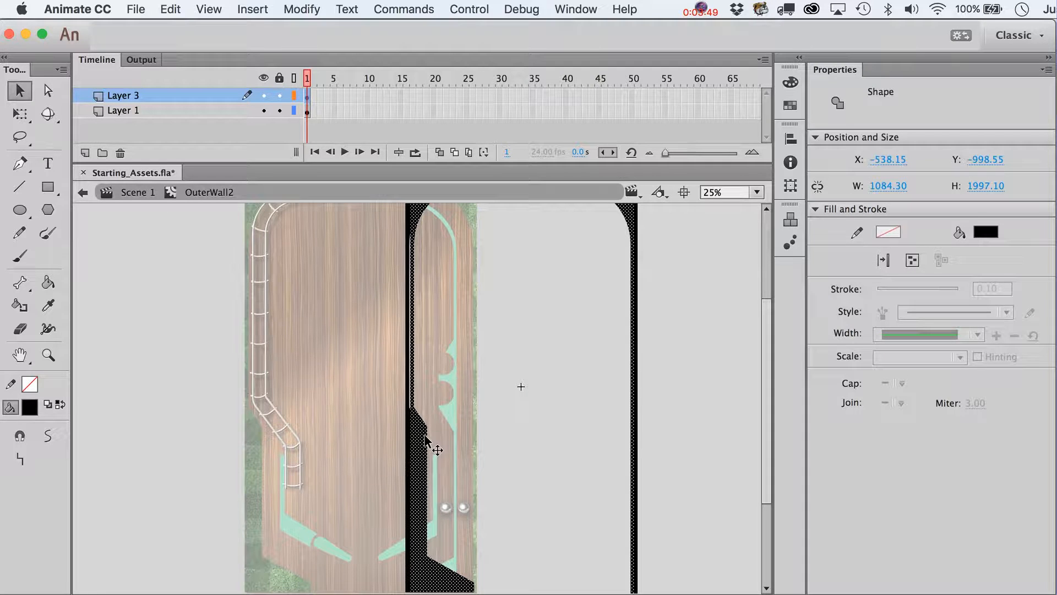
- Narrow the Layer 3 wall further to 1052.30 px wide, nudge it to X -526.15, and deselect it
{"action": "key", "text": "q"}
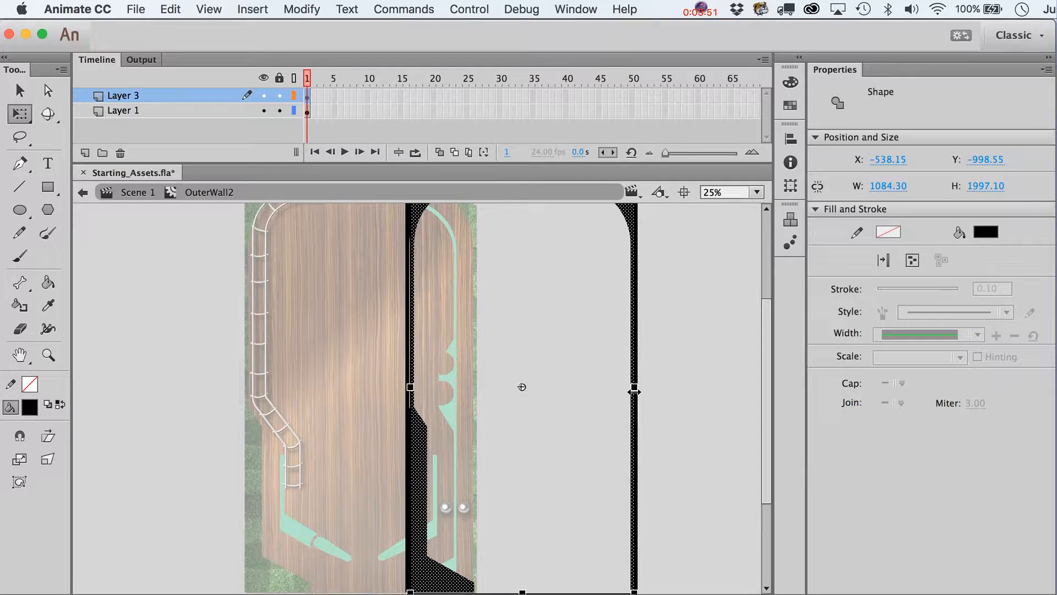
{"action": "left_click_drag", "start_coordinate": [634, 391], "coordinate": [631, 390]}
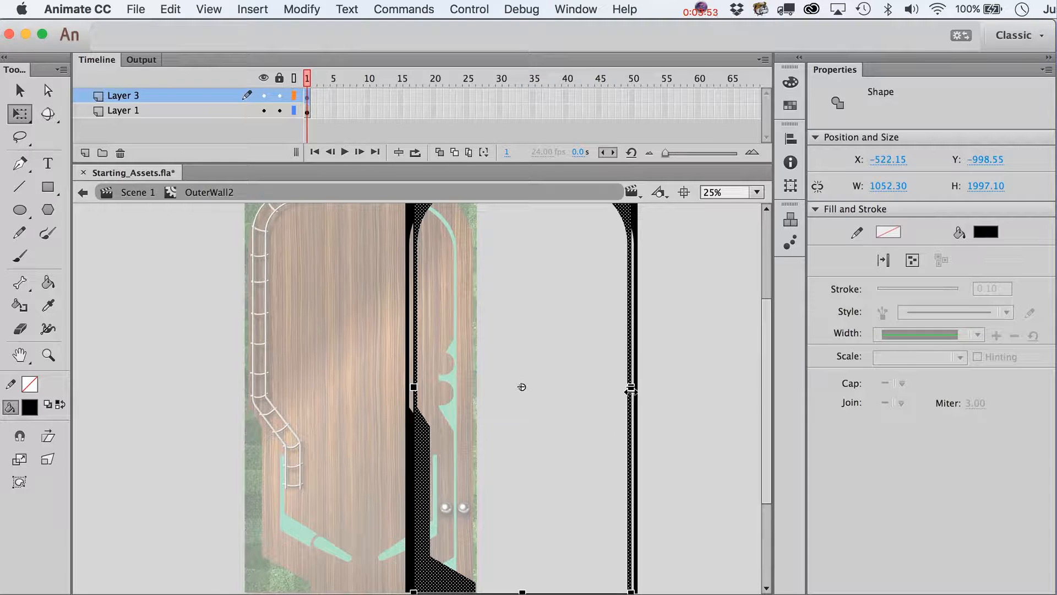
{"action": "key", "text": "v"}
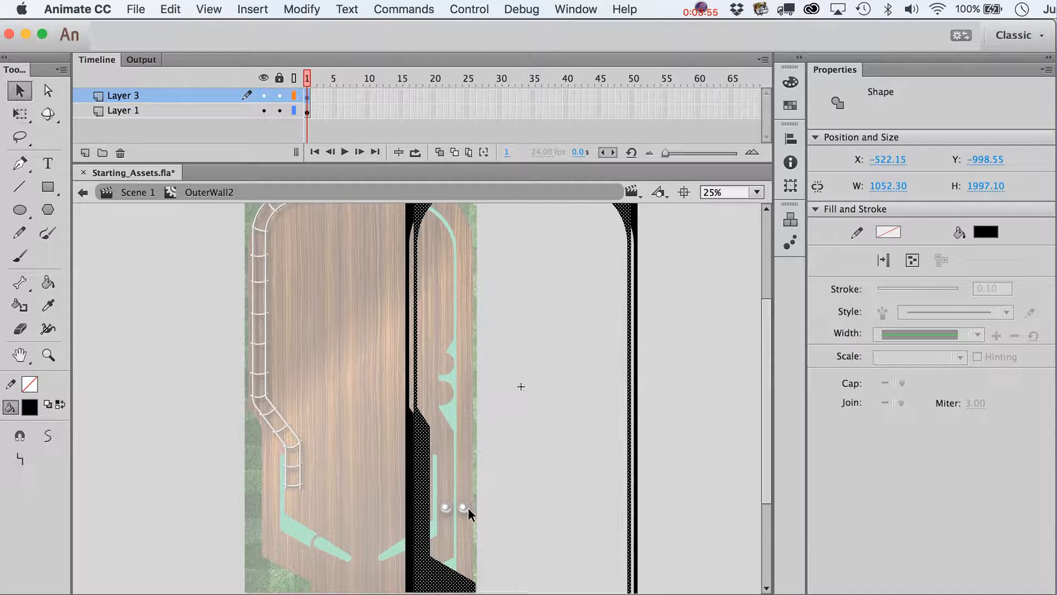
{"action": "key", "text": "Left"}
{"action": "key", "text": "Left"}
{"action": "key", "text": "Left"}
{"action": "key", "text": "Left"}
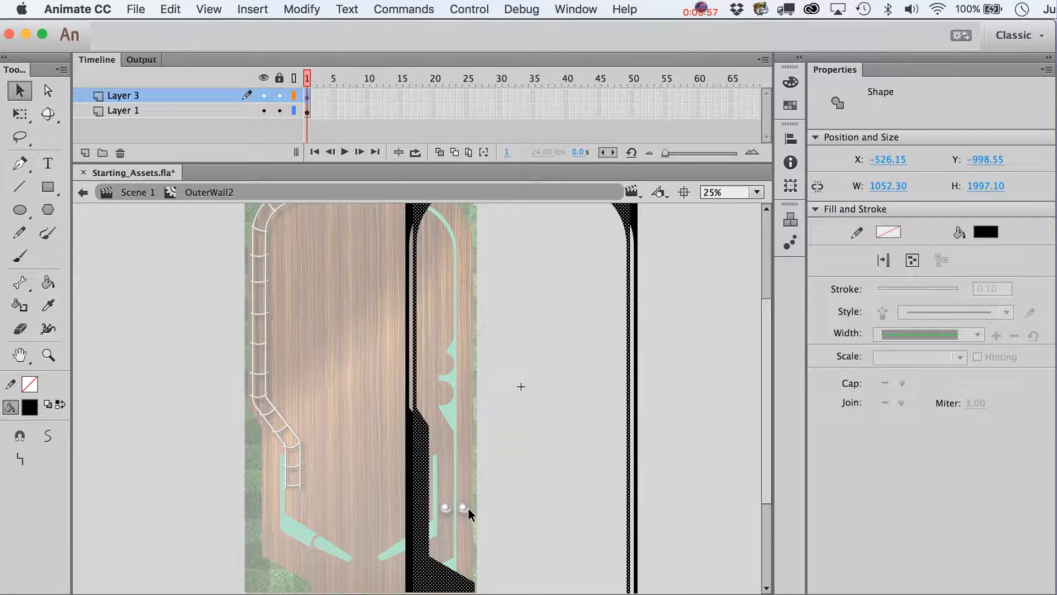
{"action": "key", "text": "Right"}
{"action": "key", "text": "Right"}
{"action": "key", "text": "Right"}
{"action": "key", "text": "Right"}
{"action": "key", "text": "Left"}
{"action": "key", "text": "Left"}
{"action": "key", "text": "Left"}
{"action": "key", "text": "Left"}
{"action": "left_click", "coordinate": [701, 457]}
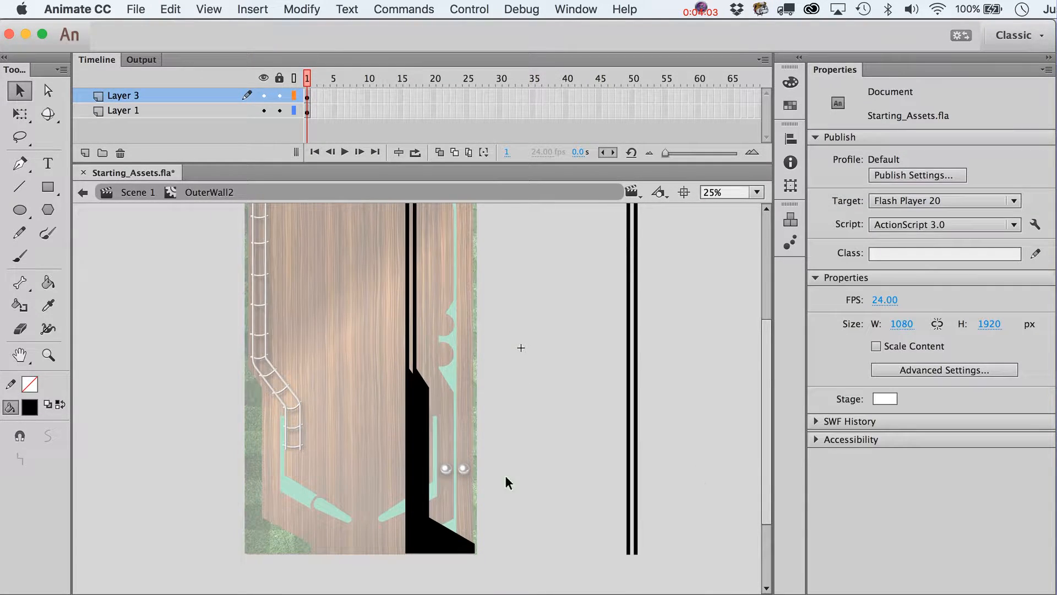
{"action": "left_click", "coordinate": [48, 282]}
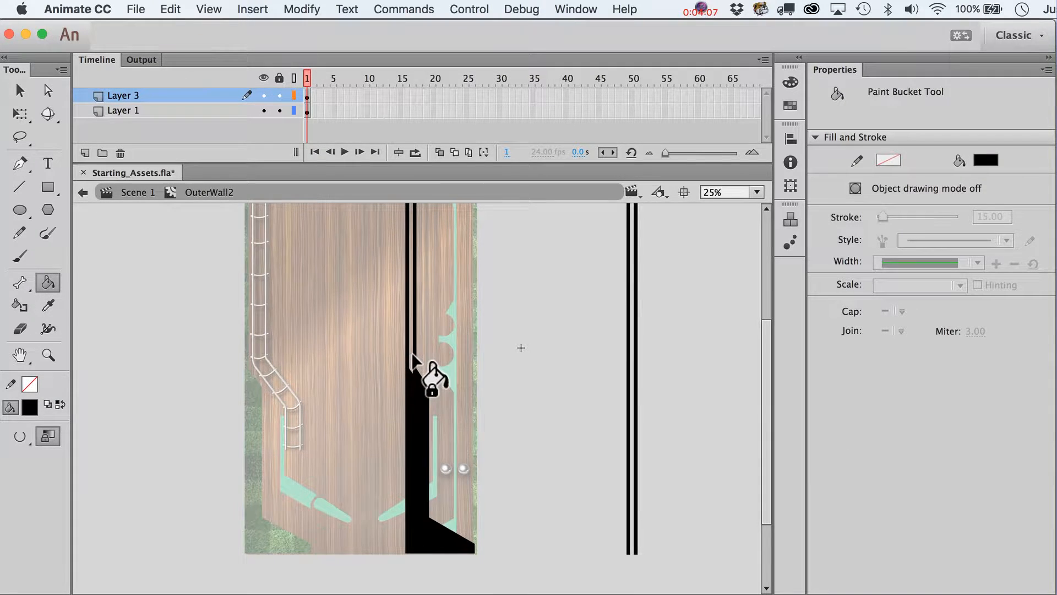
{"action": "scroll", "coordinate": [412, 360], "scroll_direction": "up", "scroll_amount": 5}
{"action": "key", "text": "v"}
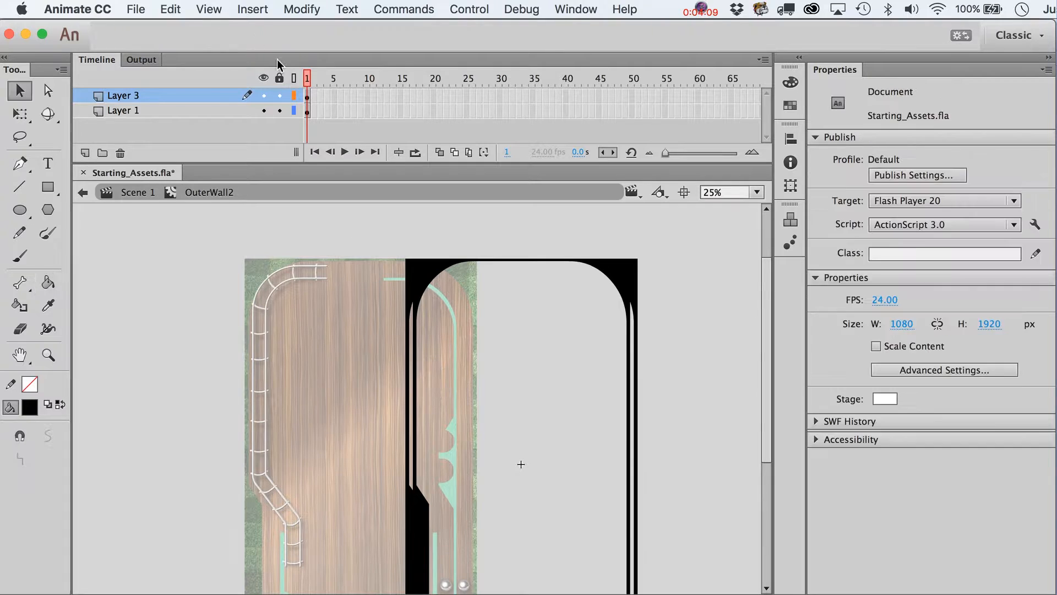
- Move the Layer 3 wall shape's transformation point to its bottom edge and shrink the shape from the top to 1965.10 px high with Free Transform
{"action": "left_click", "coordinate": [308, 96]}
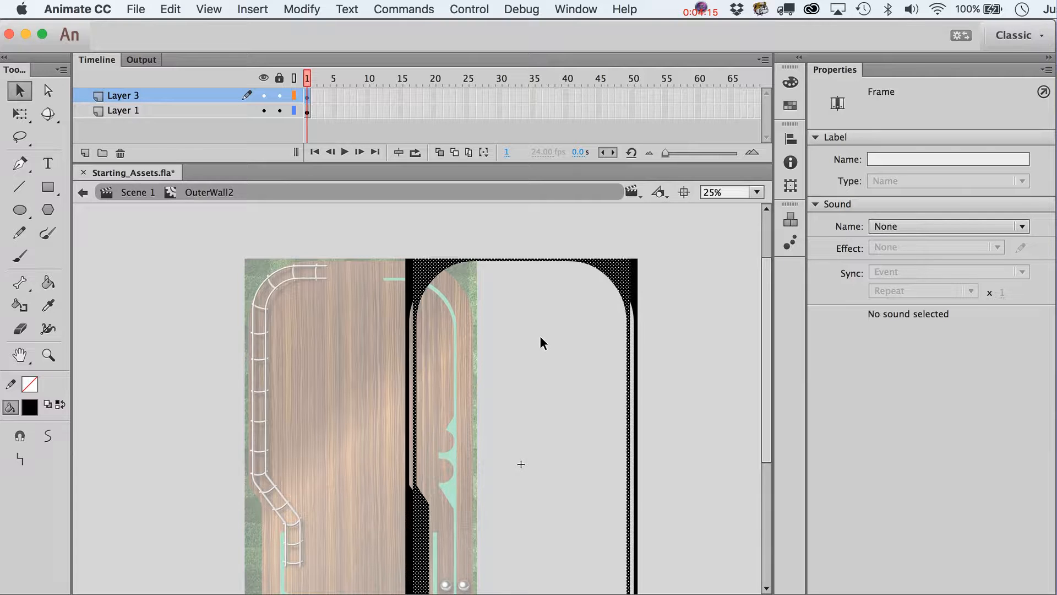
{"action": "key", "text": "q"}
{"action": "scroll", "coordinate": [529, 444], "scroll_direction": "down", "scroll_amount": 5}
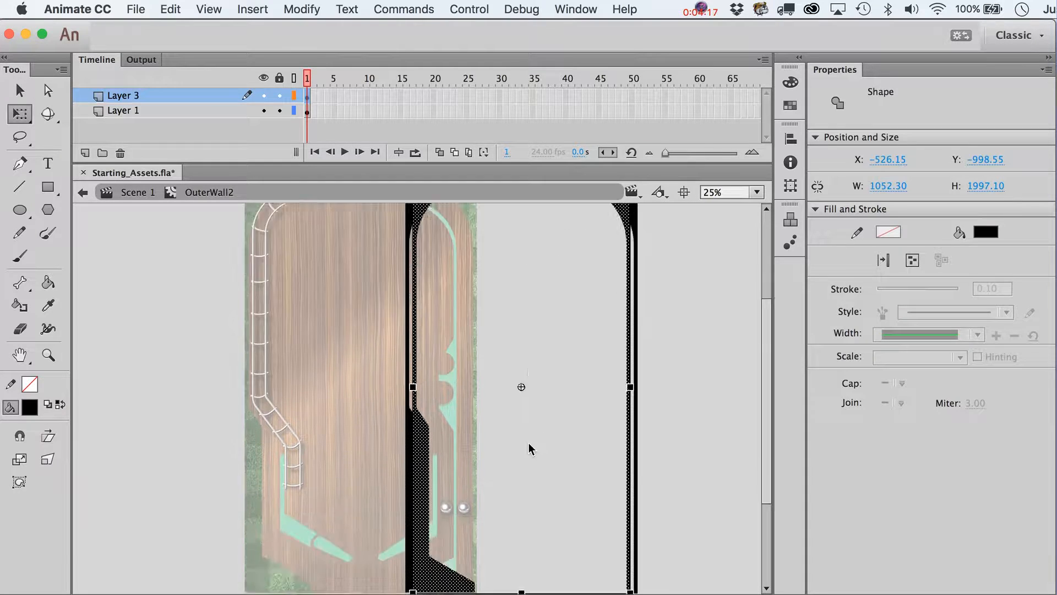
{"action": "scroll", "coordinate": [530, 449], "scroll_direction": "up", "scroll_amount": 2}
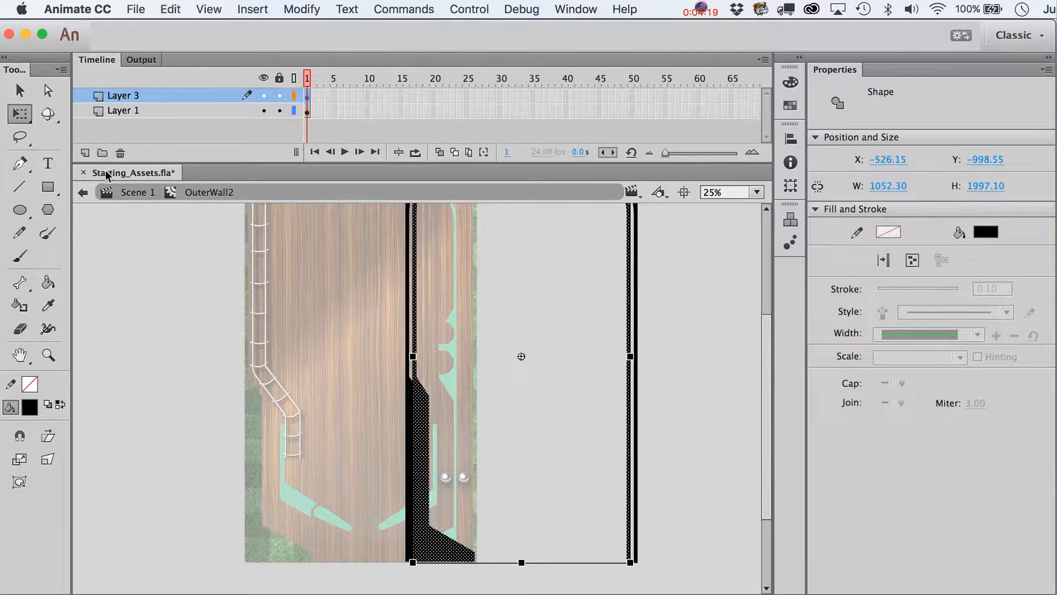
{"action": "double_click", "coordinate": [102, 60]}
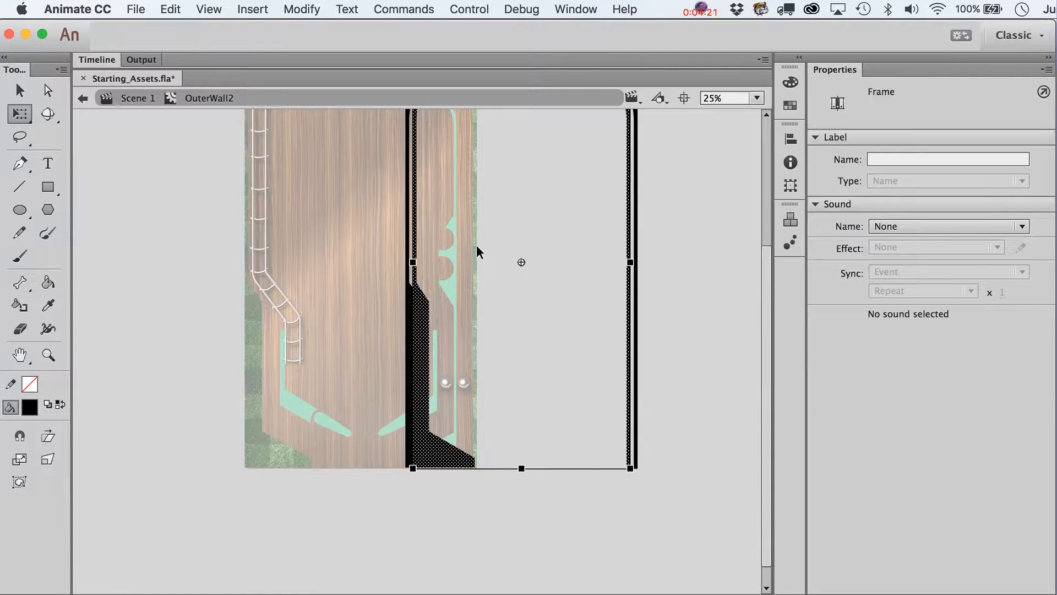
{"action": "left_click", "coordinate": [521, 361]}
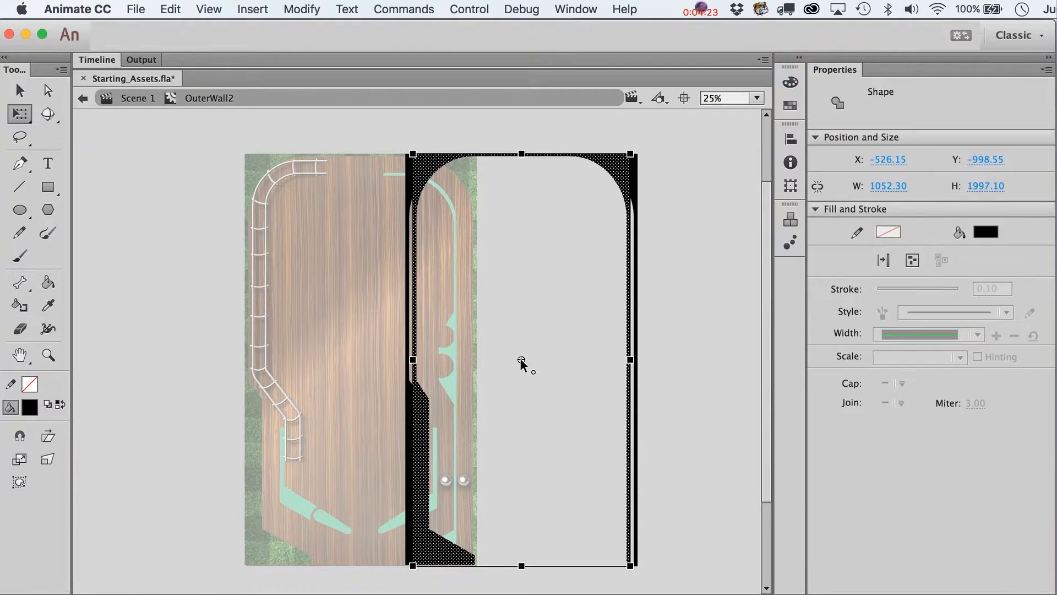
{"action": "left_click_drag", "start_coordinate": [522, 359], "coordinate": [522, 565]}
{"action": "left_click_drag", "start_coordinate": [522, 153], "coordinate": [524, 160]}
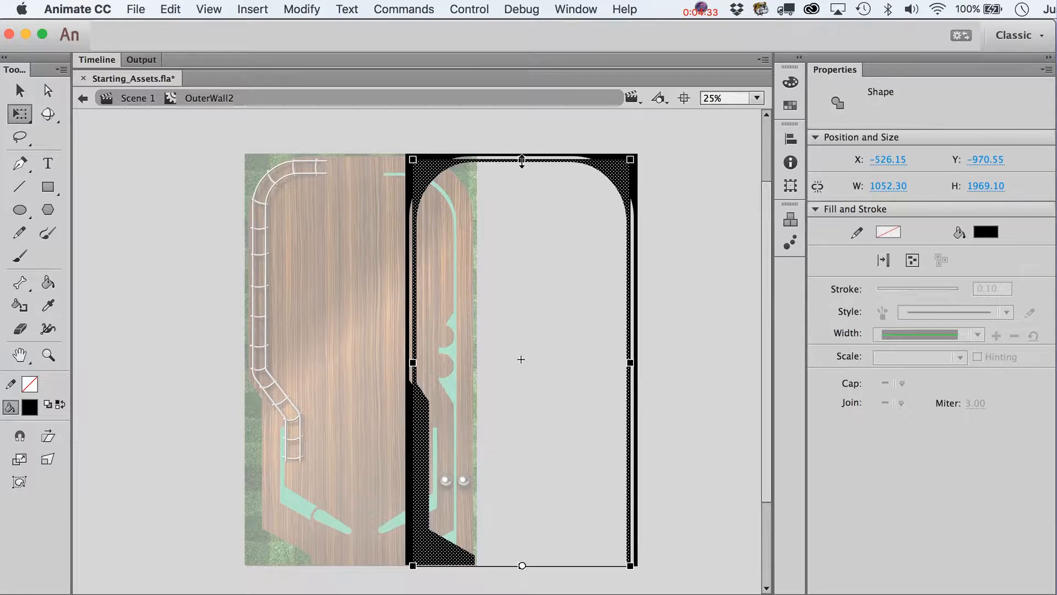
{"action": "left_click_drag", "start_coordinate": [522, 162], "coordinate": [522, 162]}
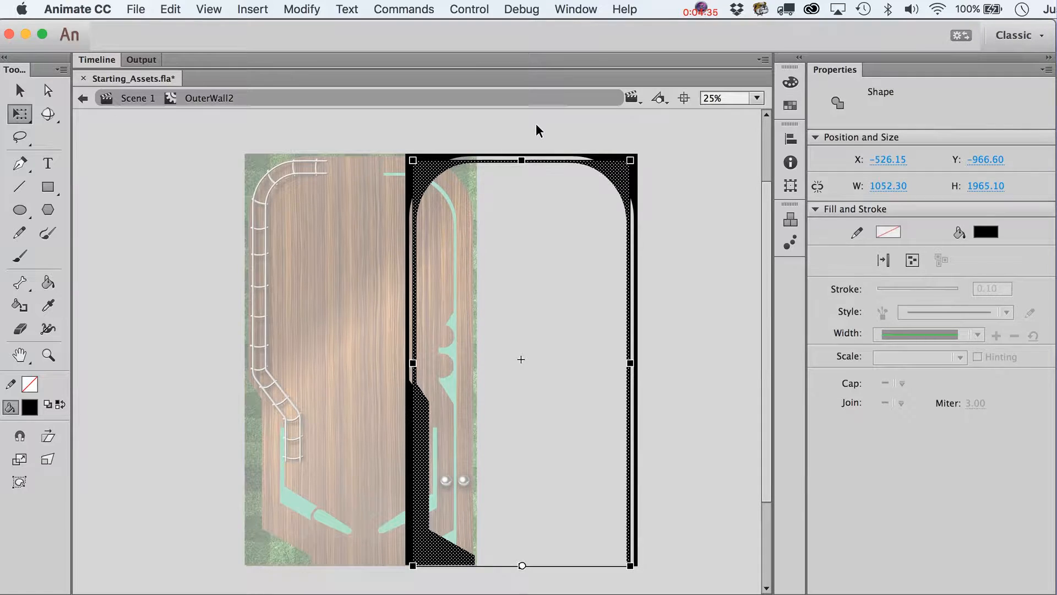
- Move the Layer 3 wall shape in place onto Layer 1 to merge it with the original wall, and deselect it
{"action": "left_click", "coordinate": [550, 138]}
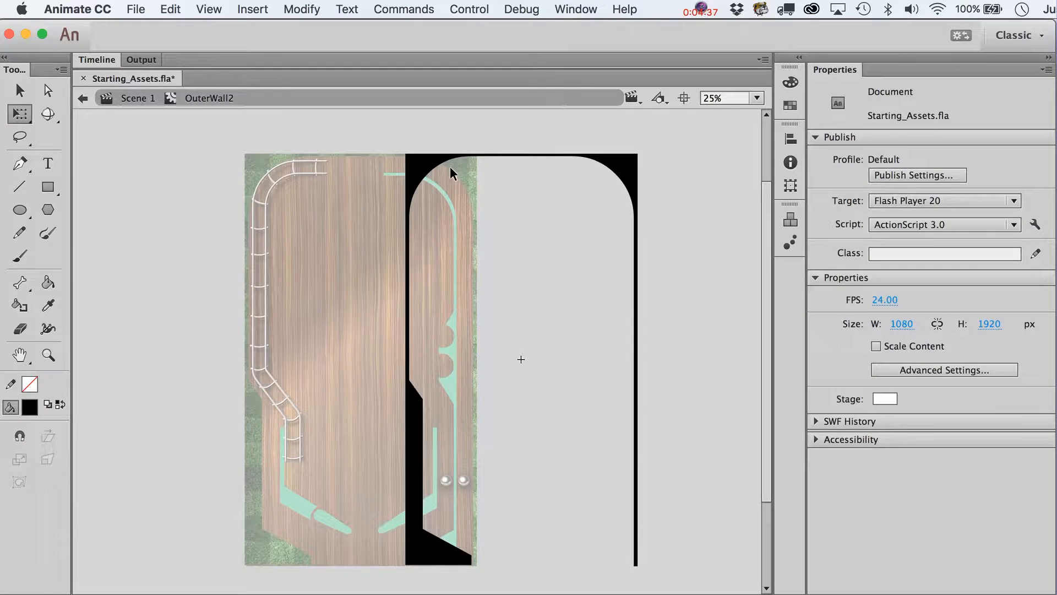
{"action": "left_click", "coordinate": [443, 176]}
{"action": "key", "text": "v"}
{"action": "left_click", "coordinate": [445, 125]}
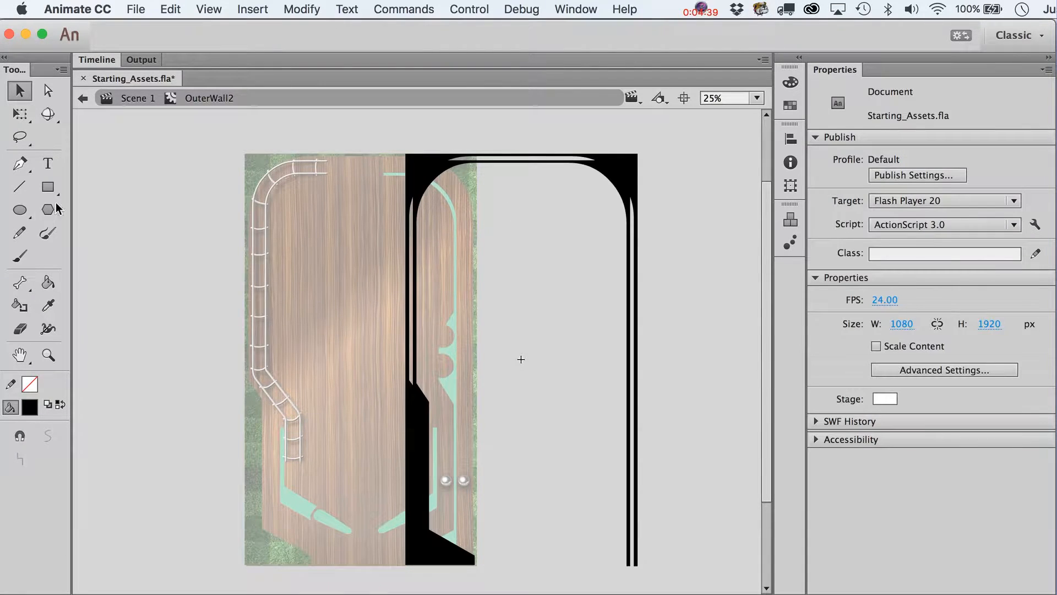
- Fill the gaps between the two wall outlines along the left side and the top edge with black
{"action": "left_click", "coordinate": [48, 282]}
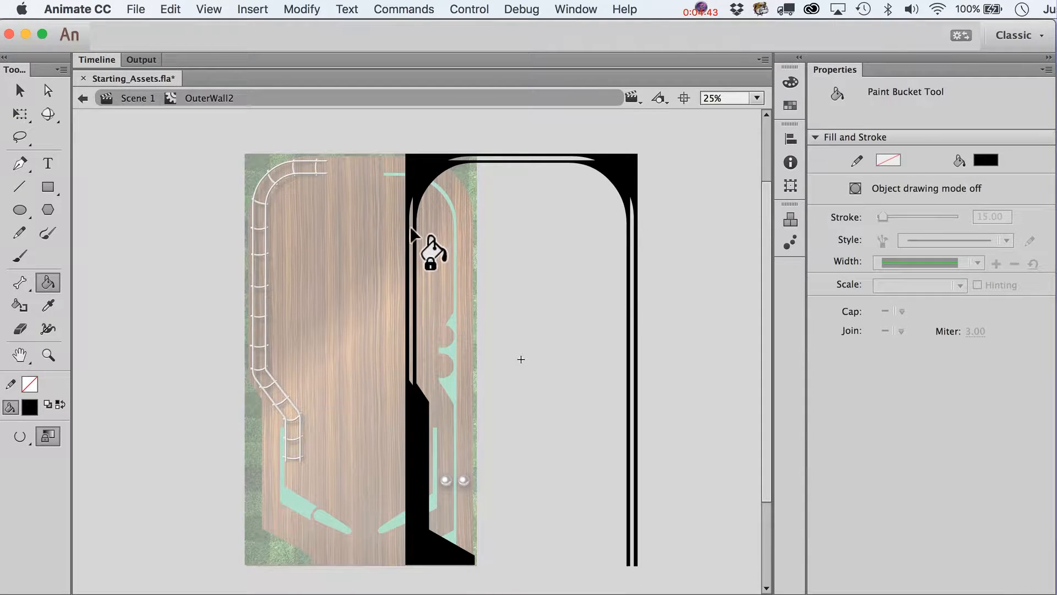
{"action": "left_click", "coordinate": [412, 234]}
{"action": "left_click", "coordinate": [509, 160]}
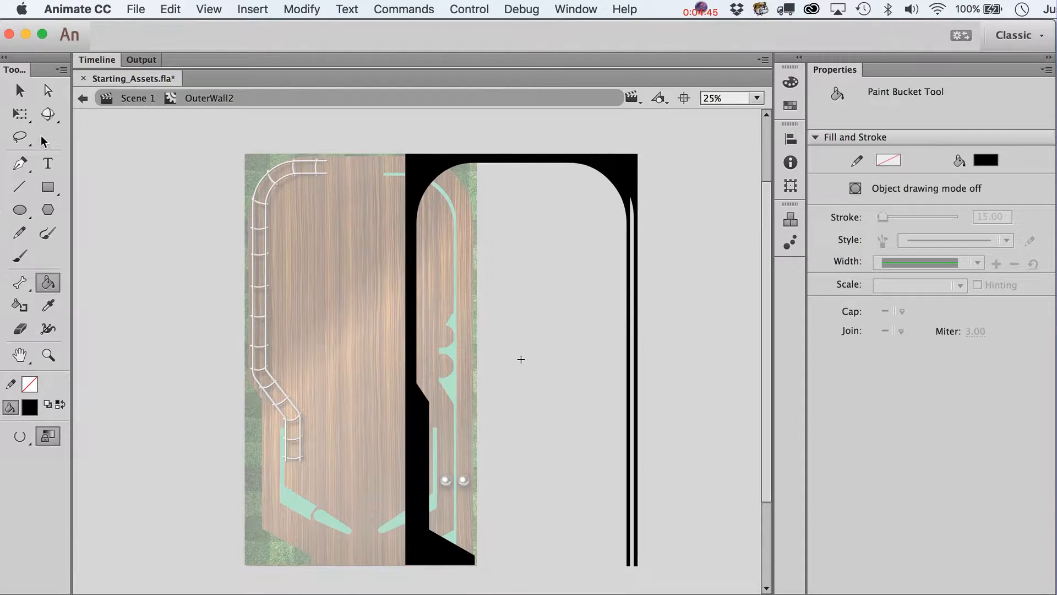
- Close the open bottom end of the gap in the right wall and fill the remaining gap with black
{"action": "key", "text": "v"}
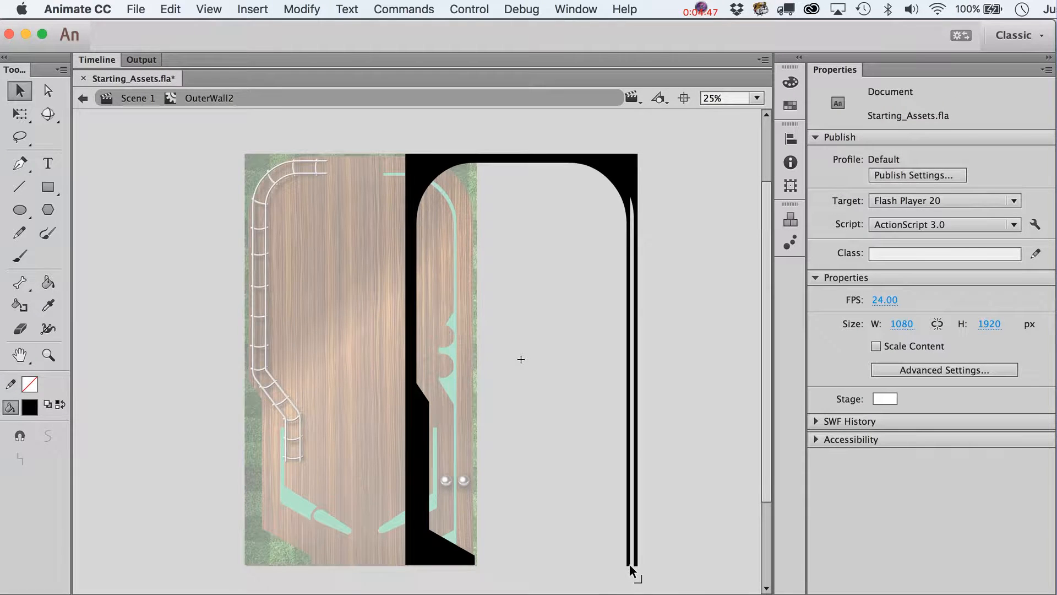
{"action": "left_click_drag", "start_coordinate": [630, 564], "coordinate": [634, 564]}
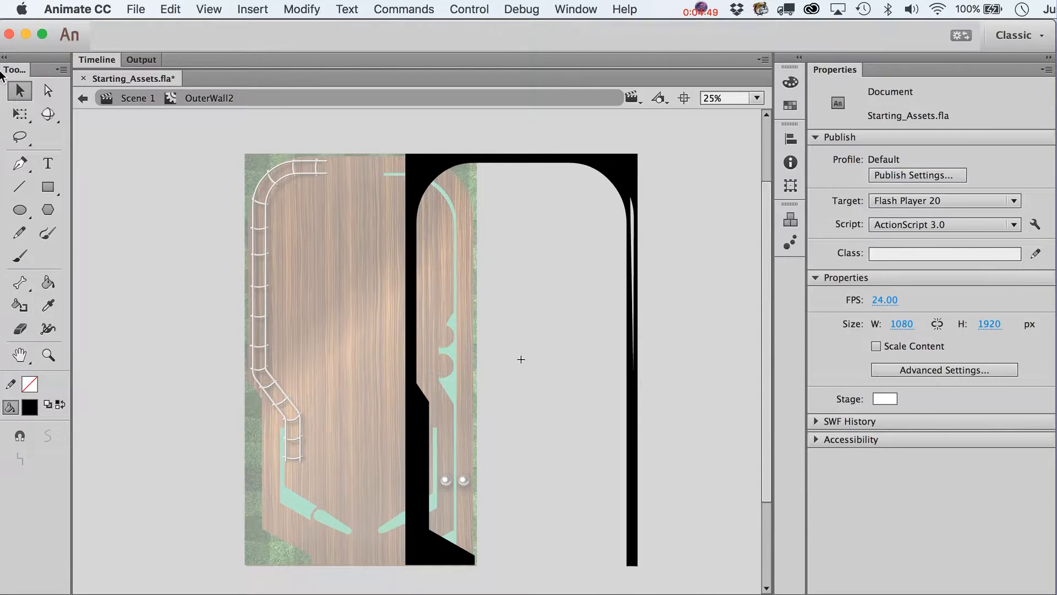
{"action": "left_click", "coordinate": [47, 282]}
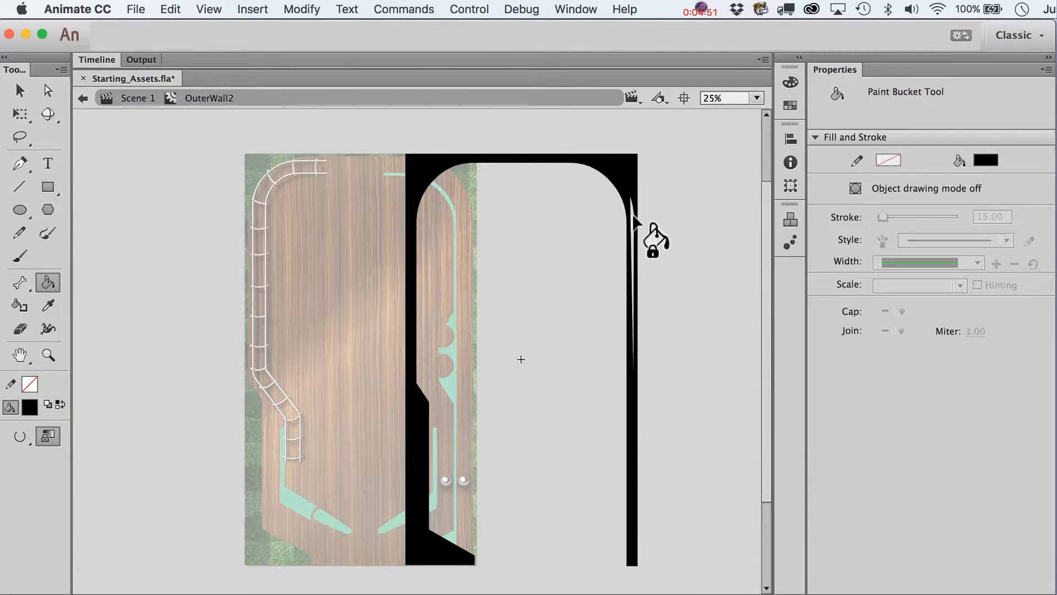
{"action": "left_click", "coordinate": [645, 243]}
{"action": "key", "text": "v"}
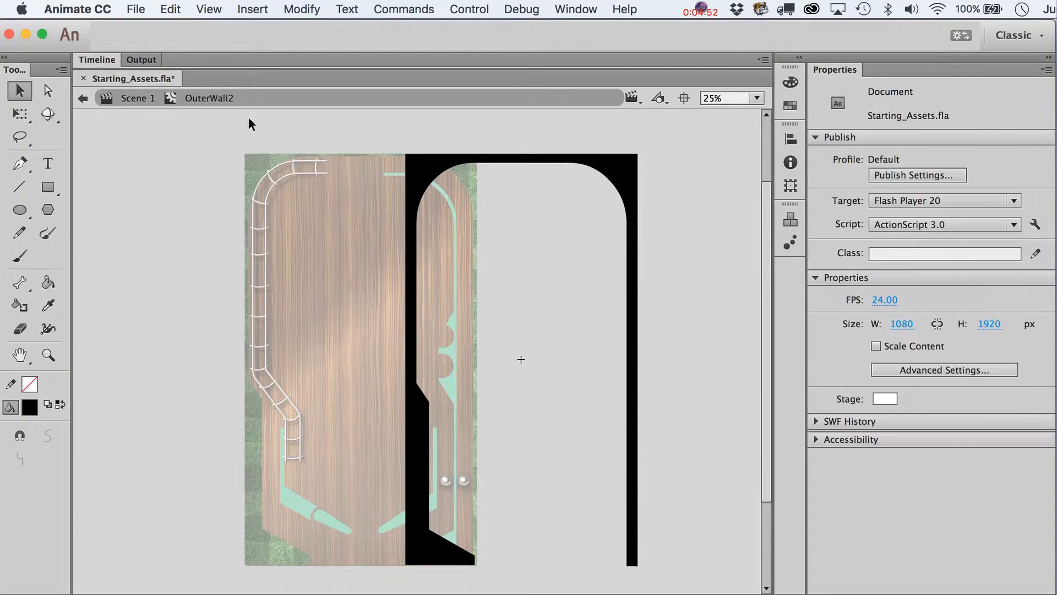
- Return to Scene 1 and nudge the OuterWall2 clip left to X 1076.30
{"action": "left_click", "coordinate": [164, 102]}
{"action": "key", "text": "shift+Left"}
{"action": "key", "text": "shift+Left"}
{"action": "key", "text": "shift+Left"}
{"action": "key", "text": "shift+Left"}
{"action": "key", "text": "shift+Left"}
{"action": "key", "text": "shift+Left"}
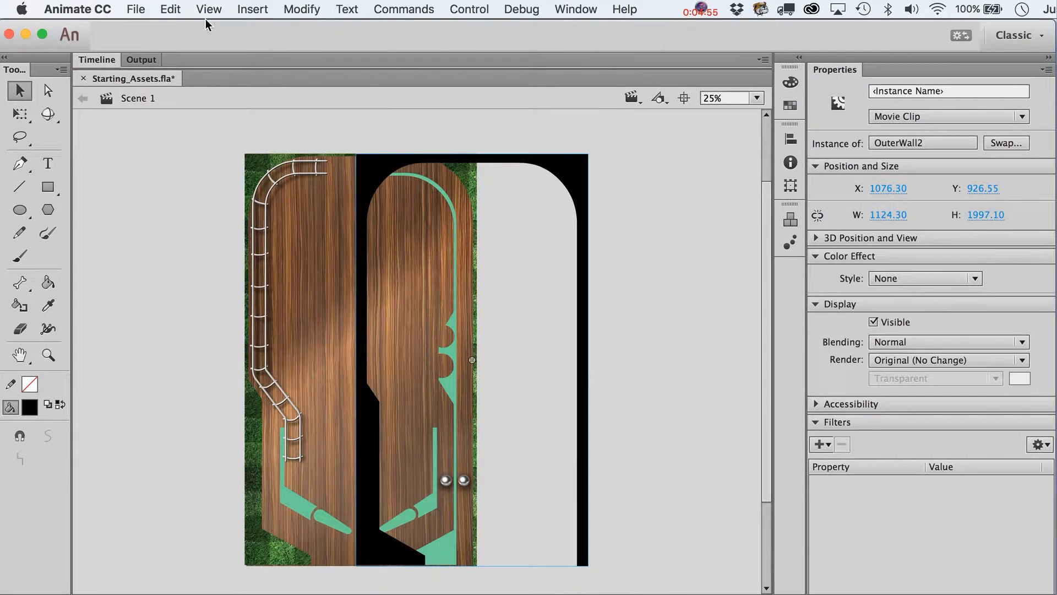
- Send the OuterWall2 clip backward in the stacking order until it sits behind the grass outer wall
{"action": "left_click", "coordinate": [87, 61]}
{"action": "scroll", "coordinate": [435, 286], "scroll_direction": "down", "scroll_amount": 2}
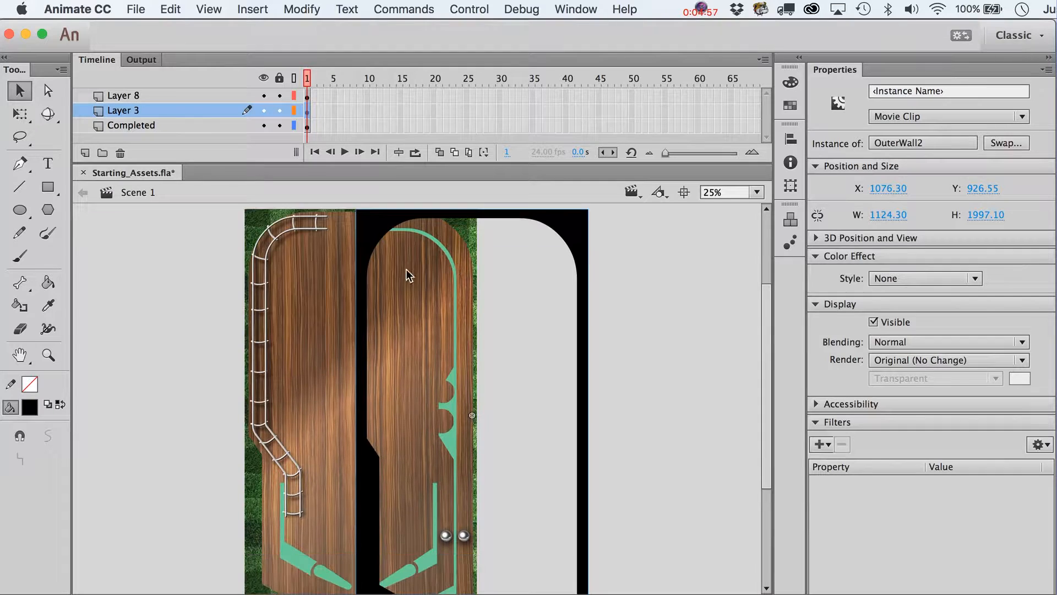
{"action": "left_click", "coordinate": [302, 9]}
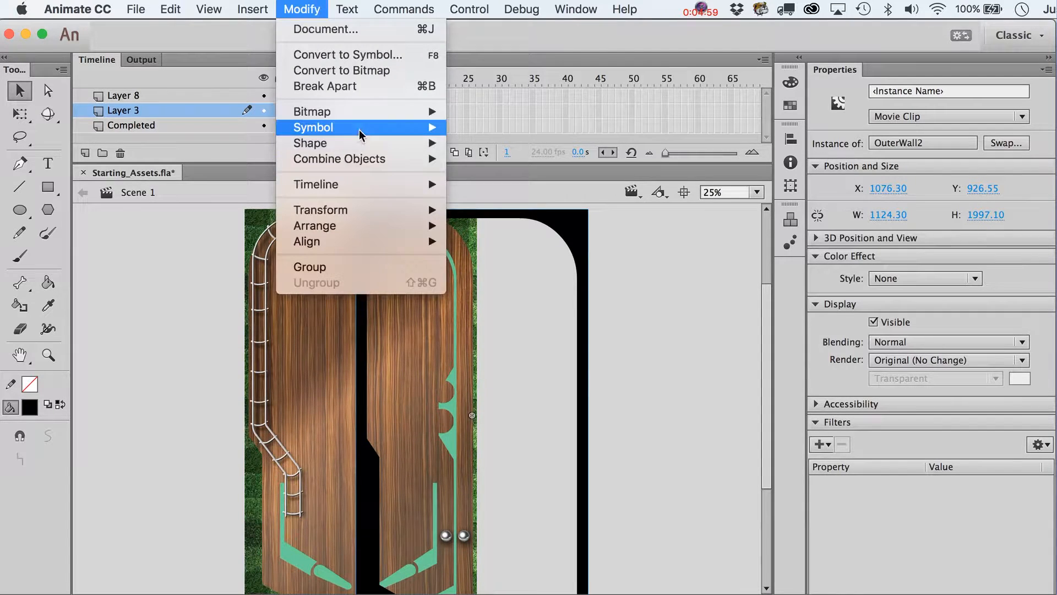
{"action": "mouse_move", "coordinate": [360, 125]}
{"action": "mouse_move", "coordinate": [351, 227]}
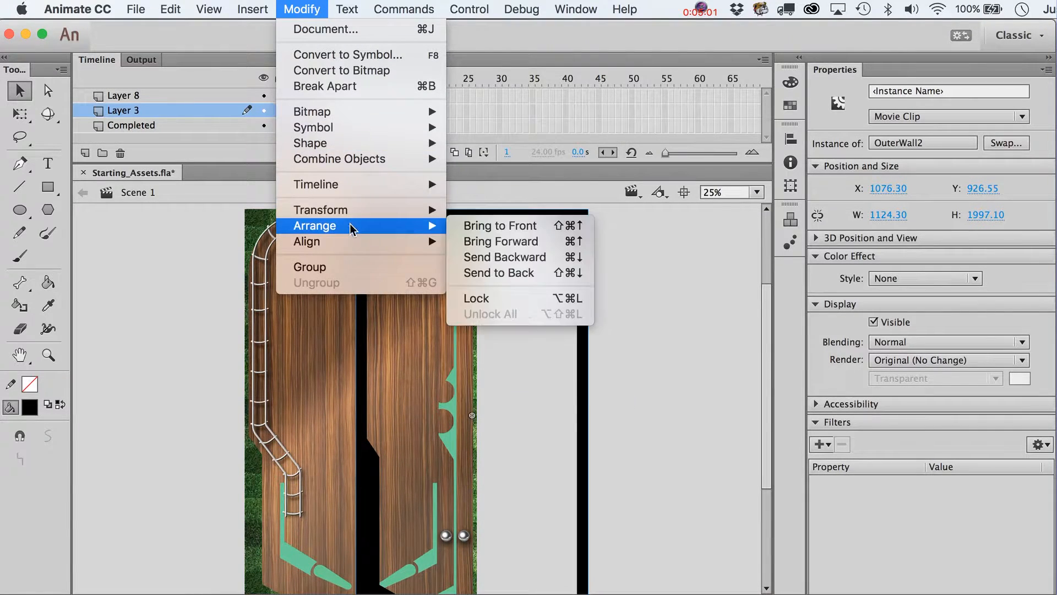
{"action": "left_click", "coordinate": [530, 259]}
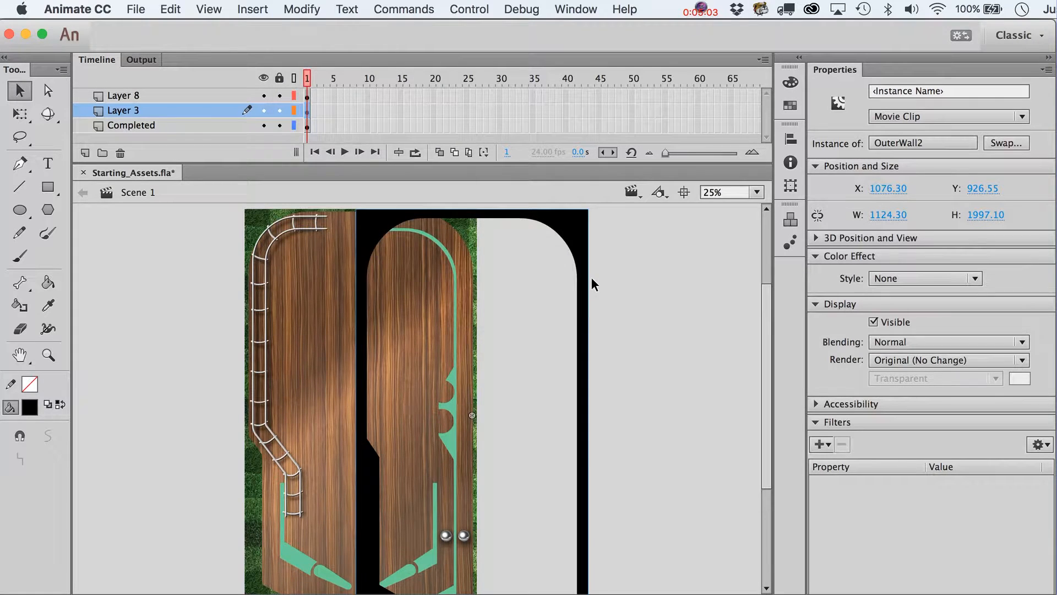
{"action": "key", "text": "super+Down"}
{"action": "key", "text": "super+Down"}
- Nudge OuterWall2 left to X 536.30 so it lies under the grass outer wall
{"action": "key", "text": "shift+Left"}
{"action": "key", "text": "shift+Left"}
{"action": "key", "text": "shift+Left"}
{"action": "key", "text": "shift+Left"}
{"action": "key", "text": "shift+Left"}
{"action": "key", "text": "shift+Left"}
{"action": "key", "text": "shift+Left"}
{"action": "key", "text": "shift+Left"}
{"action": "key", "text": "shift+Left"}
{"action": "key", "text": "shift+Left"}
{"action": "key", "text": "shift+Left"}
{"action": "key", "text": "shift+Left"}
{"action": "key", "text": "shift+Left"}
{"action": "key", "text": "shift+Left"}
{"action": "key", "text": "shift+Left"}
{"action": "key", "text": "shift+Left"}
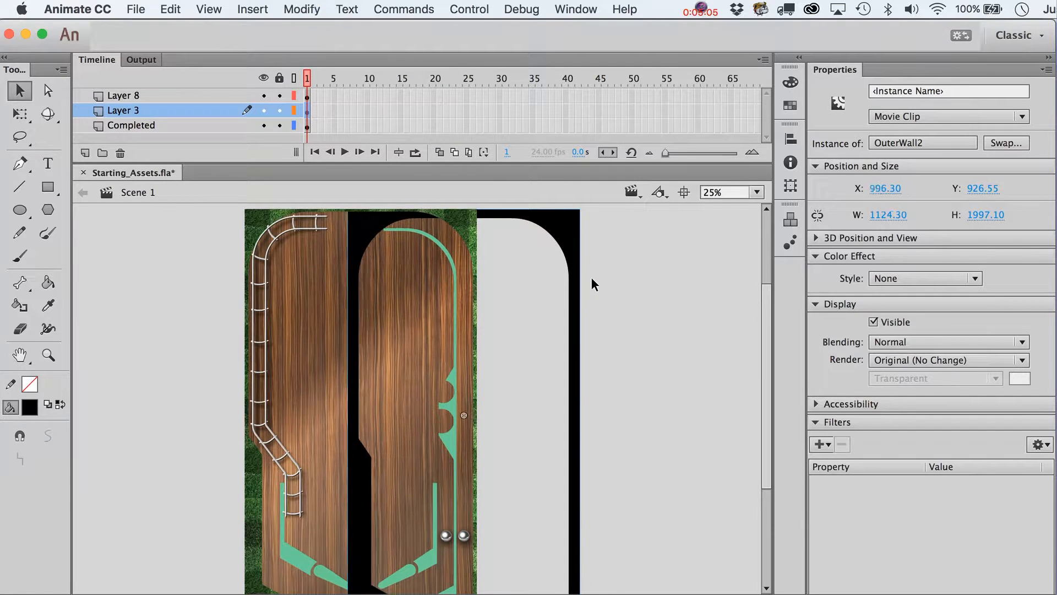
{"action": "key", "text": "shift+Left"}
{"action": "key", "text": "shift+Left"}
{"action": "key", "text": "shift+Left"}
{"action": "key", "text": "shift+Left"}
{"action": "key", "text": "shift+Left"}
{"action": "key", "text": "shift+Left"}
{"action": "key", "text": "shift+Left"}
{"action": "key", "text": "shift+Left"}
{"action": "key", "text": "shift+Left"}
{"action": "key", "text": "shift+Left"}
{"action": "key", "text": "shift+Left"}
{"action": "key", "text": "shift+Left"}
{"action": "key", "text": "shift+Left"}
{"action": "key", "text": "shift+Left"}
{"action": "key", "text": "shift+Left"}
{"action": "key", "text": "shift+Left"}
{"action": "key", "text": "shift+Left"}
{"action": "key", "text": "shift+Left"}
{"action": "key", "text": "shift+Left"}
{"action": "key", "text": "shift+Left"}
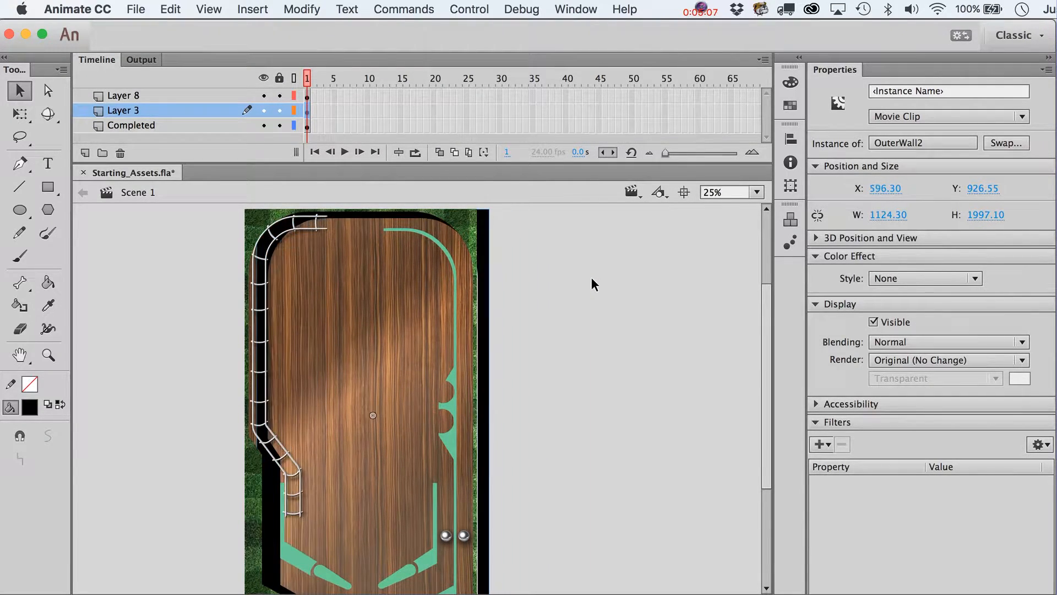
{"action": "key", "text": "Left"}
{"action": "key", "text": "Left"}
{"action": "key", "text": "Left"}
{"action": "key", "text": "Left"}
{"action": "key", "text": "Left"}
{"action": "key", "text": "Left"}
{"action": "key", "text": "Left"}
{"action": "key", "text": "Left"}
{"action": "key", "text": "Left"}
{"action": "key", "text": "Left"}
{"action": "key", "text": "Left"}
{"action": "key", "text": "Left"}
{"action": "key", "text": "Left"}
{"action": "key", "text": "Left"}
{"action": "key", "text": "Left"}
{"action": "key", "text": "Left"}
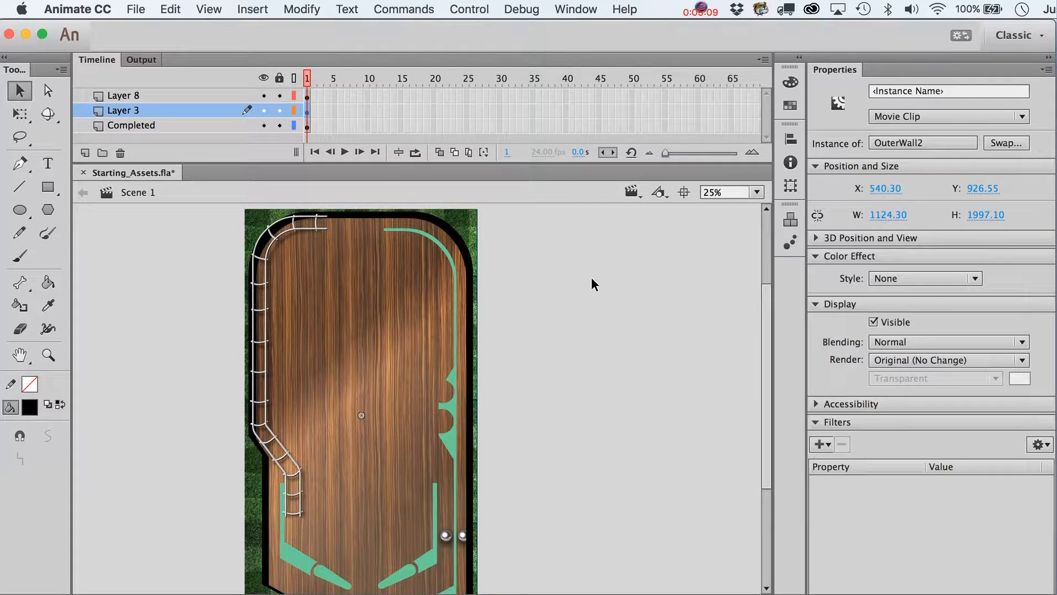
{"action": "key", "text": "Left"}
{"action": "key", "text": "Left"}
{"action": "key", "text": "Left"}
{"action": "key", "text": "Left"}
- Move the ball overlapped by the right wall from the Completed layer in place onto Layer 3, in front of OuterWall2
{"action": "scroll", "coordinate": [592, 276], "scroll_direction": "down", "scroll_amount": 5}
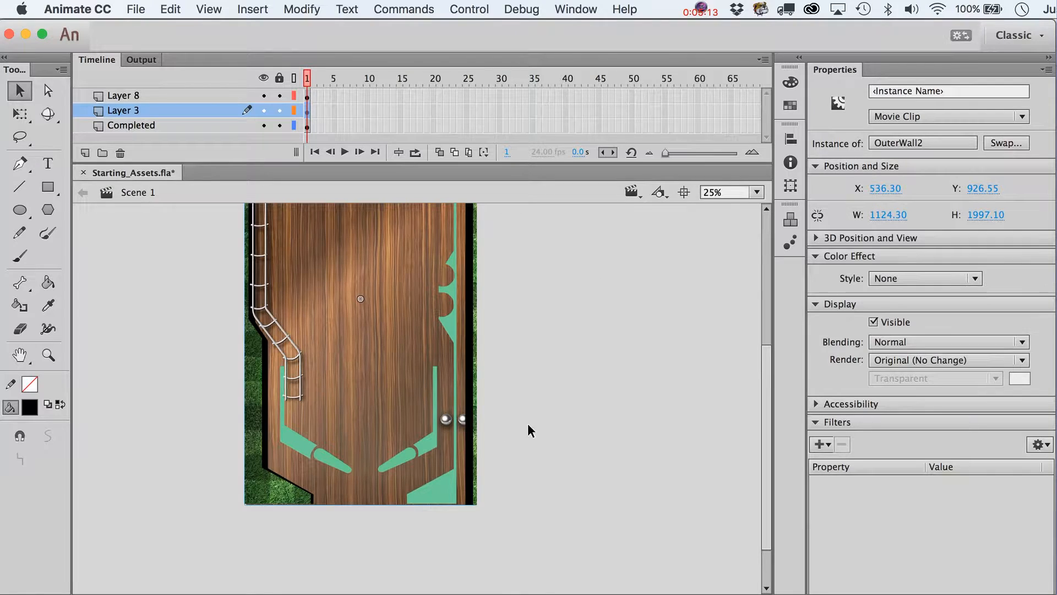
{"action": "left_click", "coordinate": [503, 434]}
{"action": "left_click", "coordinate": [462, 423]}
{"action": "left_click", "coordinate": [462, 422]}
{"action": "key", "text": "BackSpace"}
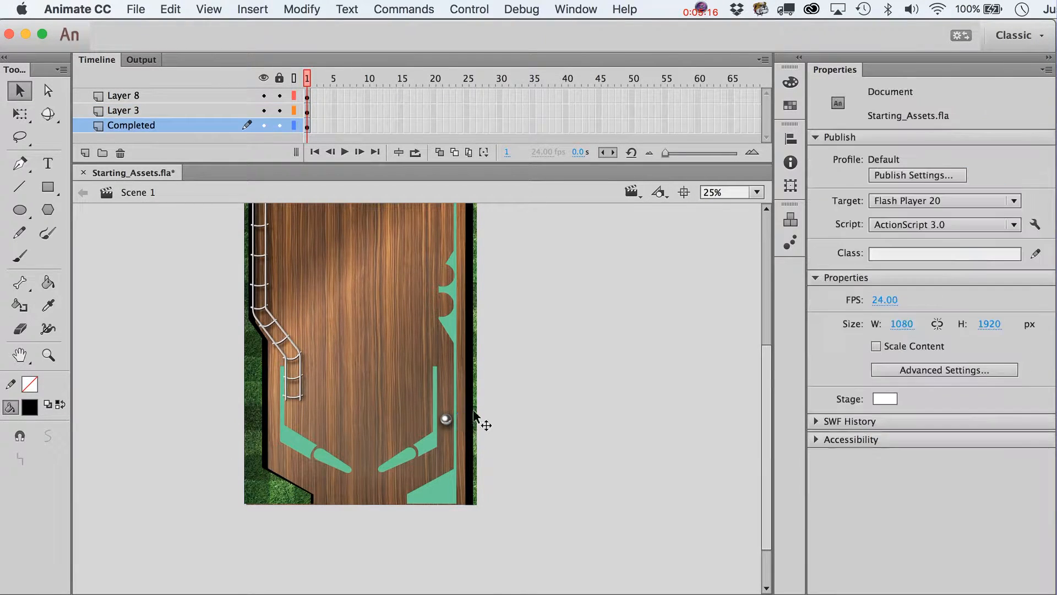
{"action": "key", "text": "super+z"}
{"action": "left_click", "coordinate": [542, 448]}
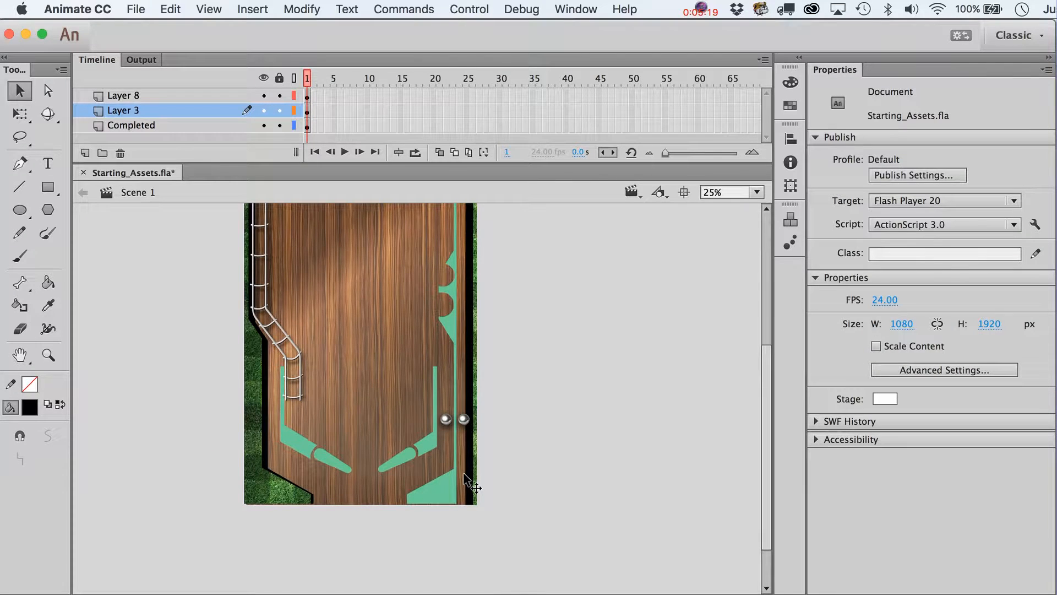
- Widen the OuterWall2 clip to 1127.90 px with Free Transform and nudge it right to X 540.30
{"action": "scroll", "coordinate": [465, 473], "scroll_direction": "up", "scroll_amount": 5}
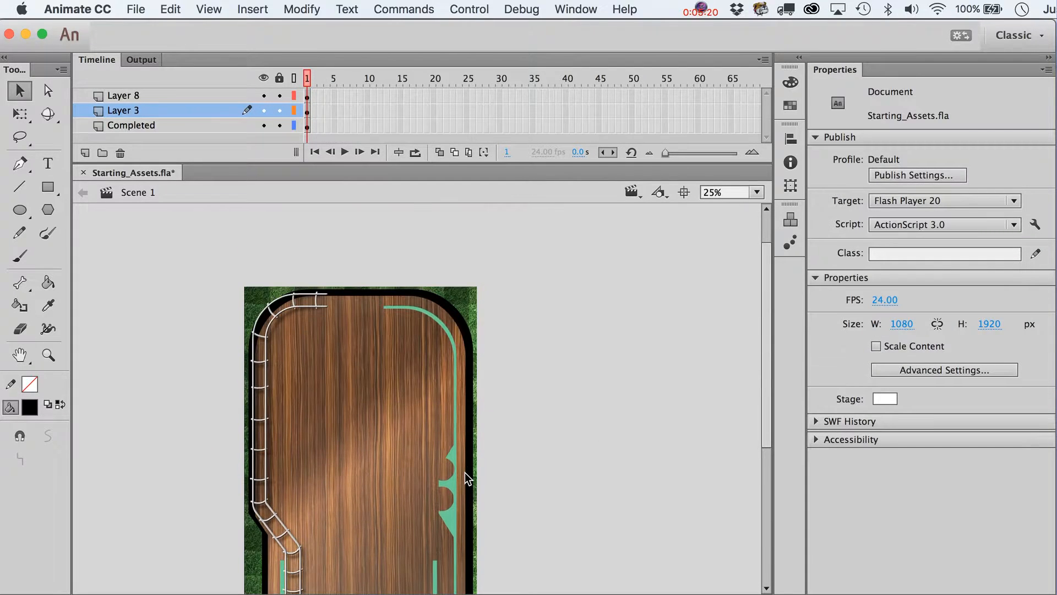
{"action": "left_click", "coordinate": [464, 328]}
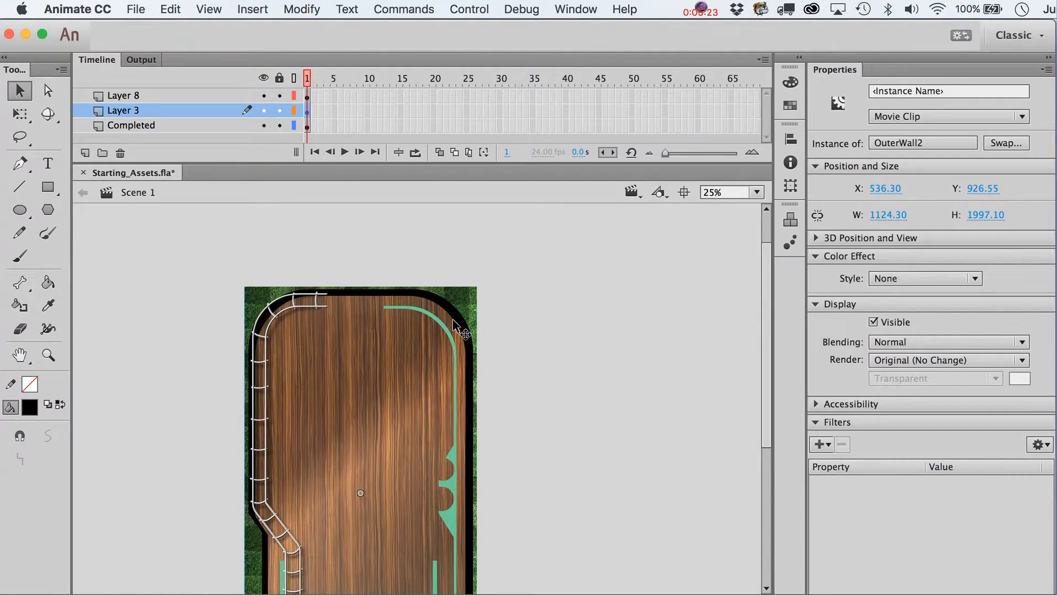
{"action": "key", "text": "q"}
{"action": "mouse_move", "coordinate": [477, 498]}
{"action": "left_mouse_down"}
{"action": "mouse_move", "coordinate": [489, 499]}
{"action": "mouse_move", "coordinate": [478, 499]}
{"action": "left_mouse_up"}
{"action": "scroll", "coordinate": [482, 505], "scroll_direction": "down", "scroll_amount": 3}
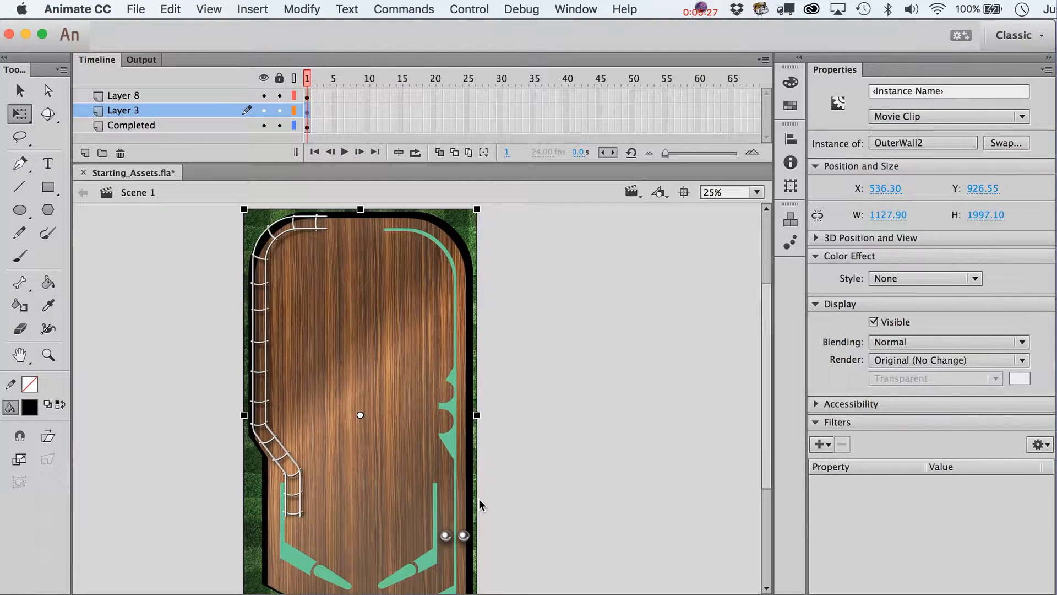
{"action": "key", "text": "v"}
{"action": "key", "text": "Right"}
{"action": "key", "text": "Right"}
{"action": "key", "text": "Right"}
{"action": "key", "text": "Right"}
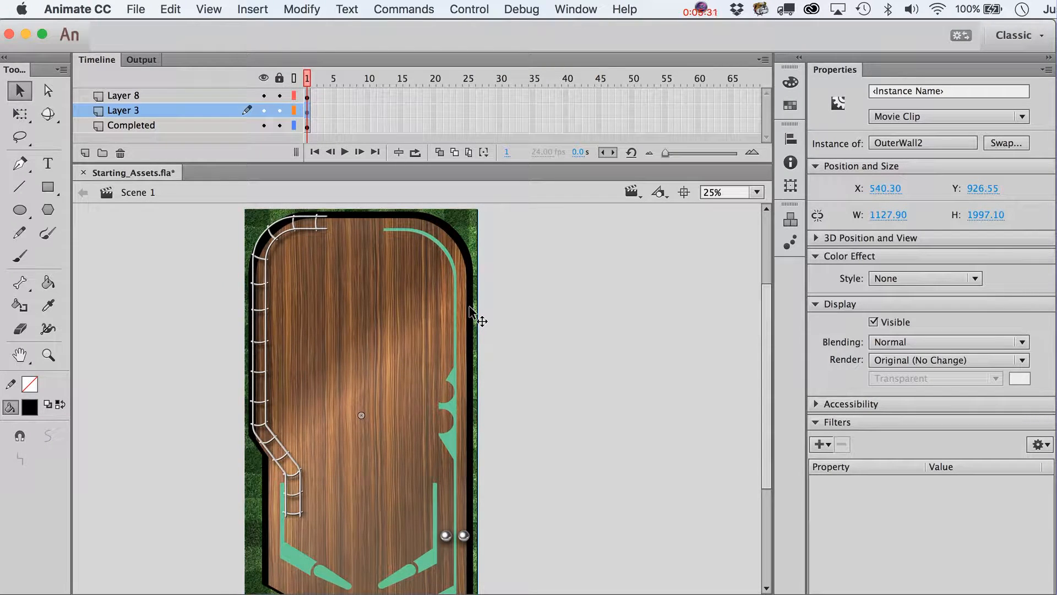
- Open OuterWall2 for editing and inset the black wall's fill by 4 px with Expand Fill
{"action": "double_click", "coordinate": [455, 243]}
{"action": "left_click", "coordinate": [455, 242]}
{"action": "left_click", "coordinate": [259, 8]}
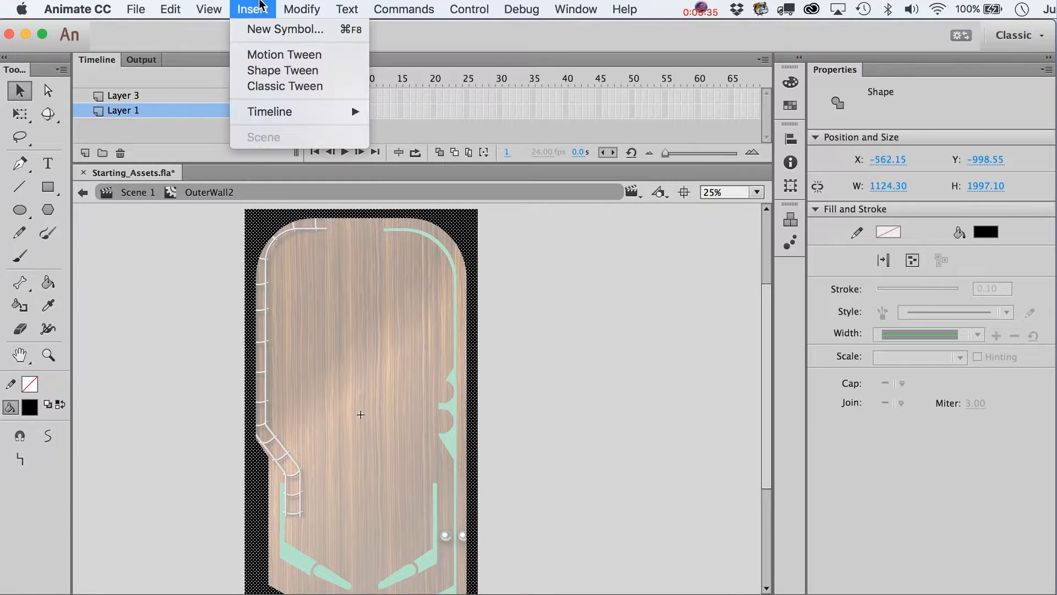
{"action": "mouse_move", "coordinate": [289, 3]}
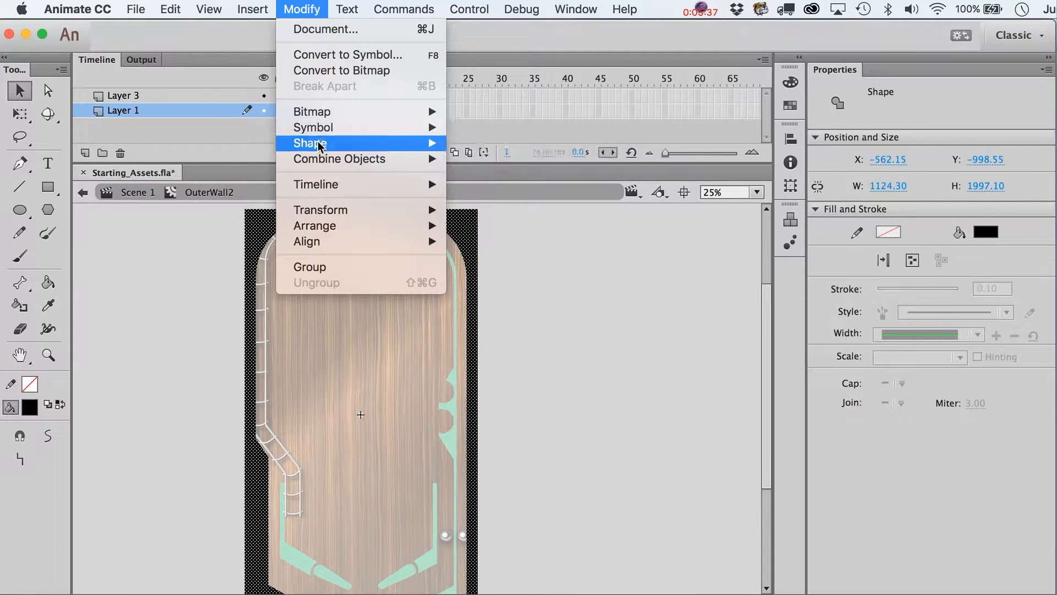
{"action": "mouse_move", "coordinate": [430, 143]}
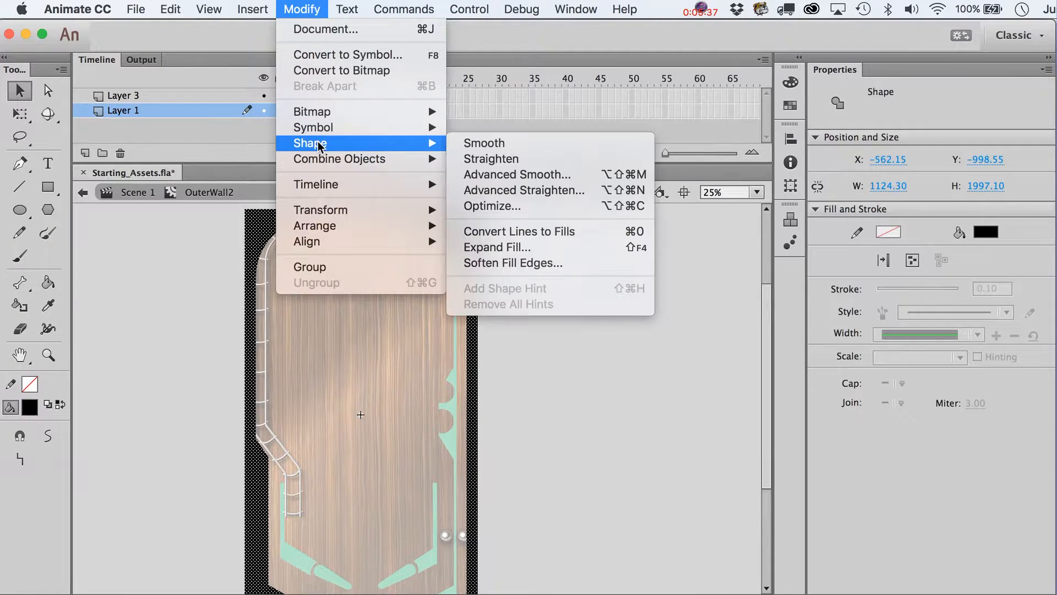
{"action": "left_click", "coordinate": [589, 248]}
{"action": "left_click", "coordinate": [532, 392]}
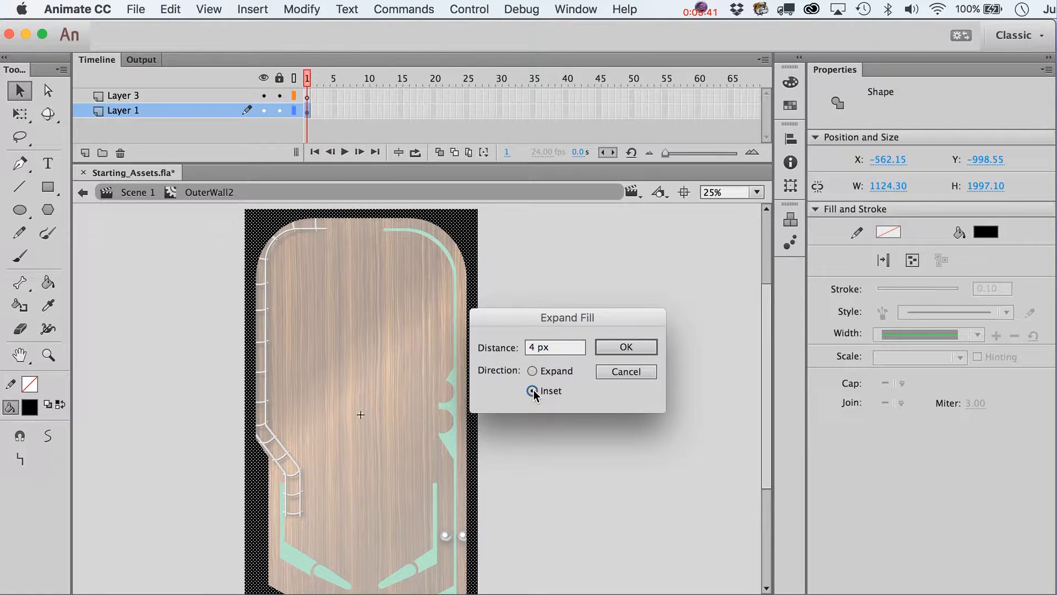
{"action": "left_click", "coordinate": [626, 348]}
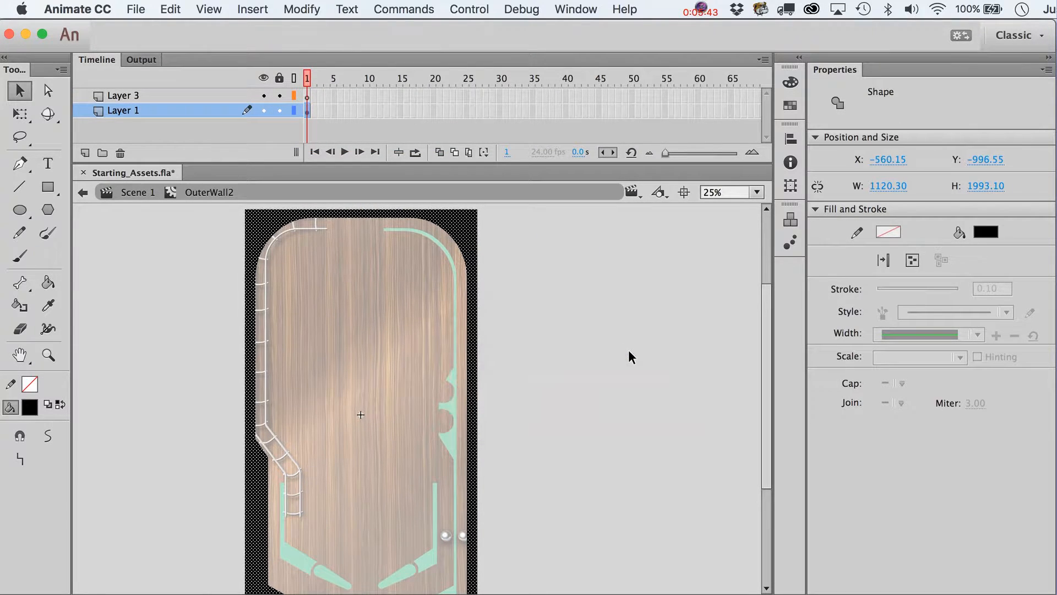
- Inset the black OuterWall2 fill by 4 px two more times with Expand Fill and return to Scene 1
{"action": "key", "text": "super+y"}
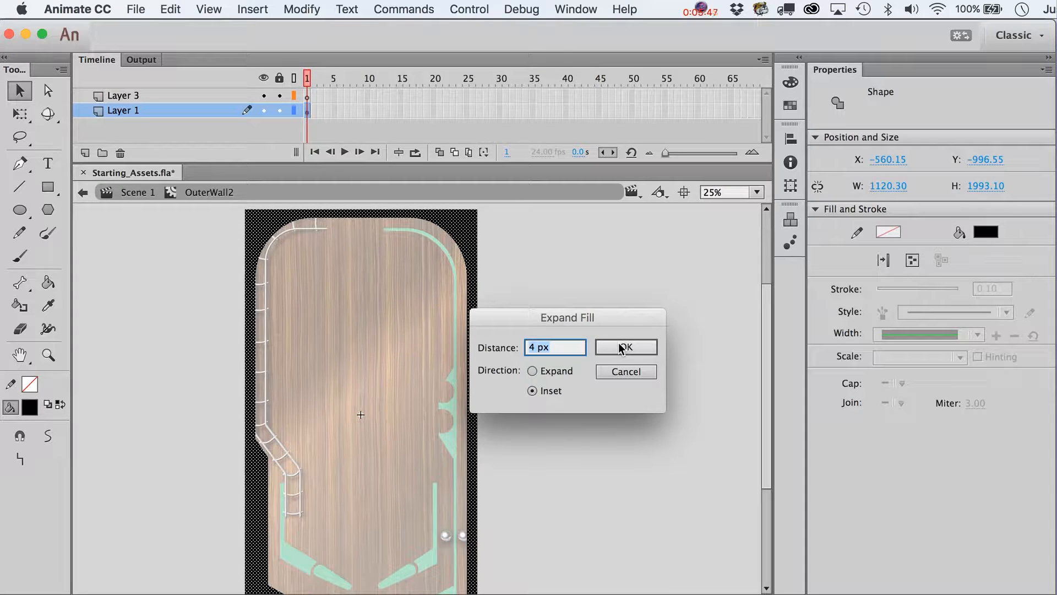
{"action": "left_click", "coordinate": [622, 347]}
{"action": "key", "text": "super+y"}
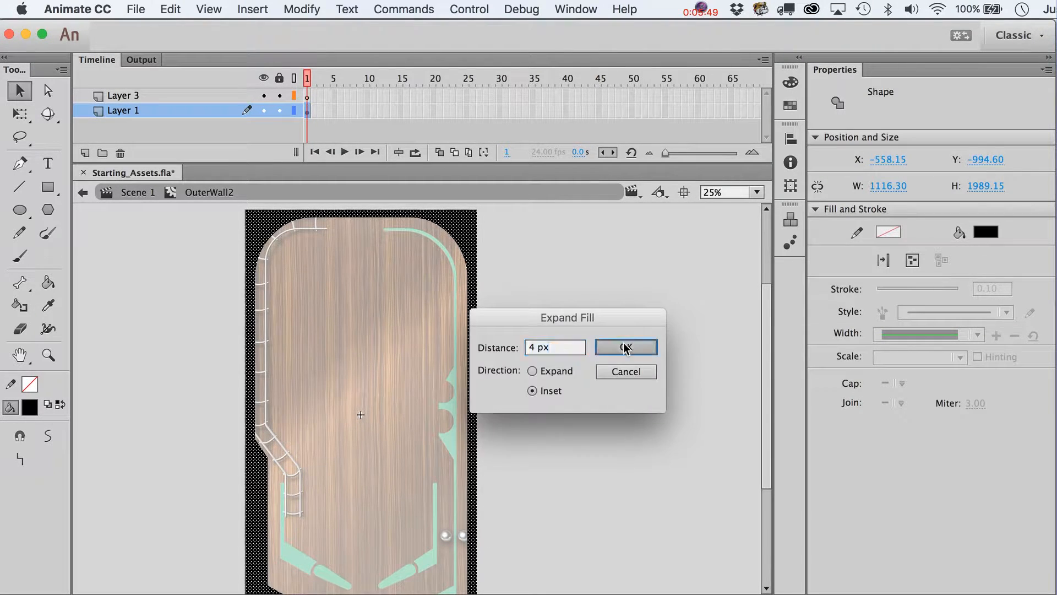
{"action": "left_click", "coordinate": [621, 349]}
{"action": "left_click", "coordinate": [621, 351]}
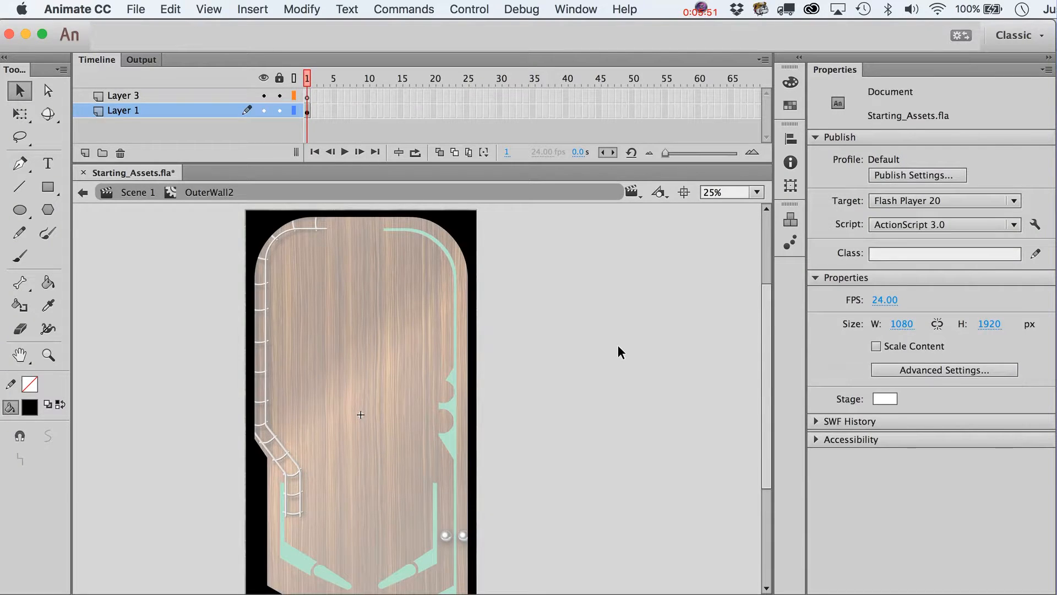
{"action": "double_click", "coordinate": [621, 352]}
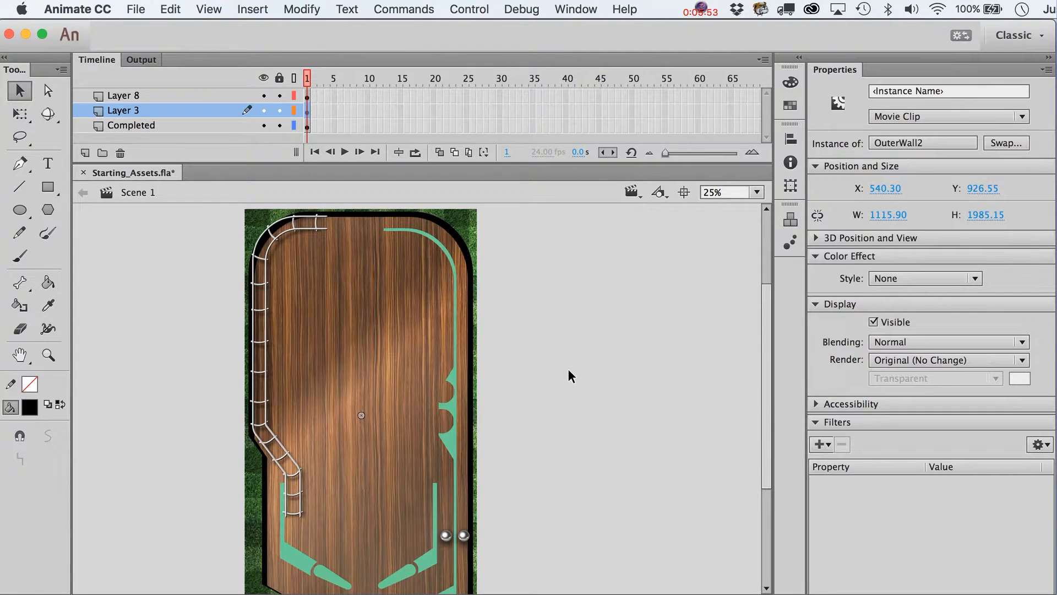
- Add a black Glow filter to the OuterWall2 clip and set its quality to High
{"action": "scroll", "coordinate": [569, 371], "scroll_direction": "down", "scroll_amount": 2}
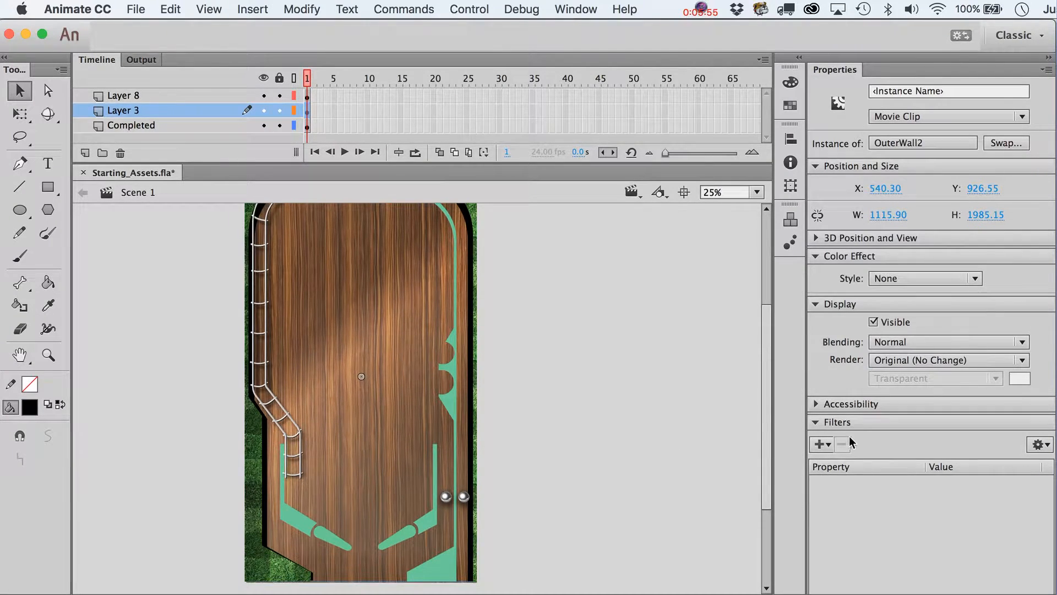
{"action": "left_click", "coordinate": [819, 444]}
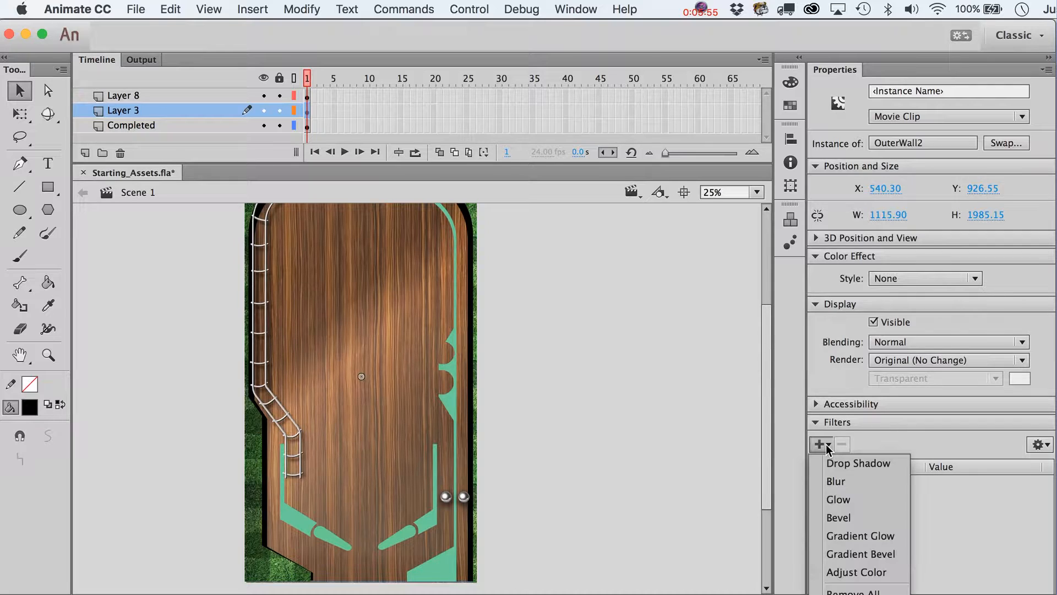
{"action": "left_click", "coordinate": [839, 500]}
{"action": "left_click", "coordinate": [936, 558]}
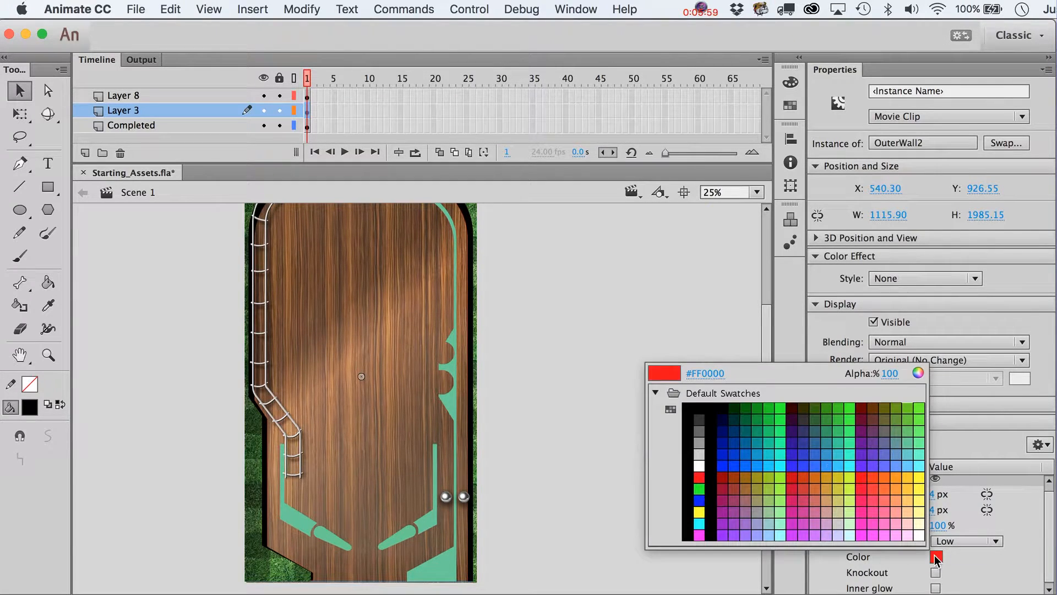
{"action": "left_click", "coordinate": [703, 409]}
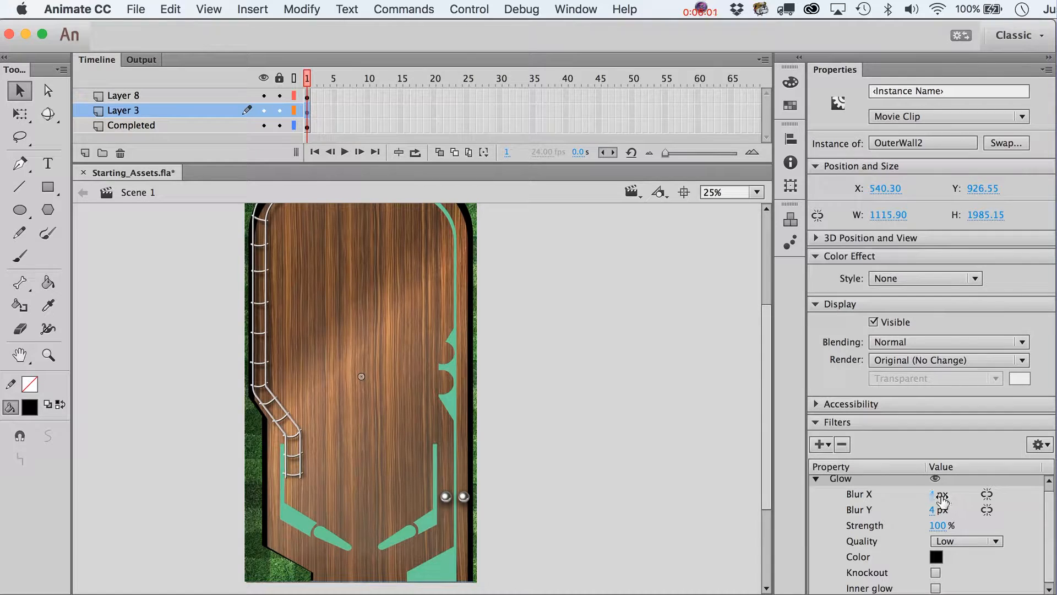
{"action": "left_click", "coordinate": [817, 304]}
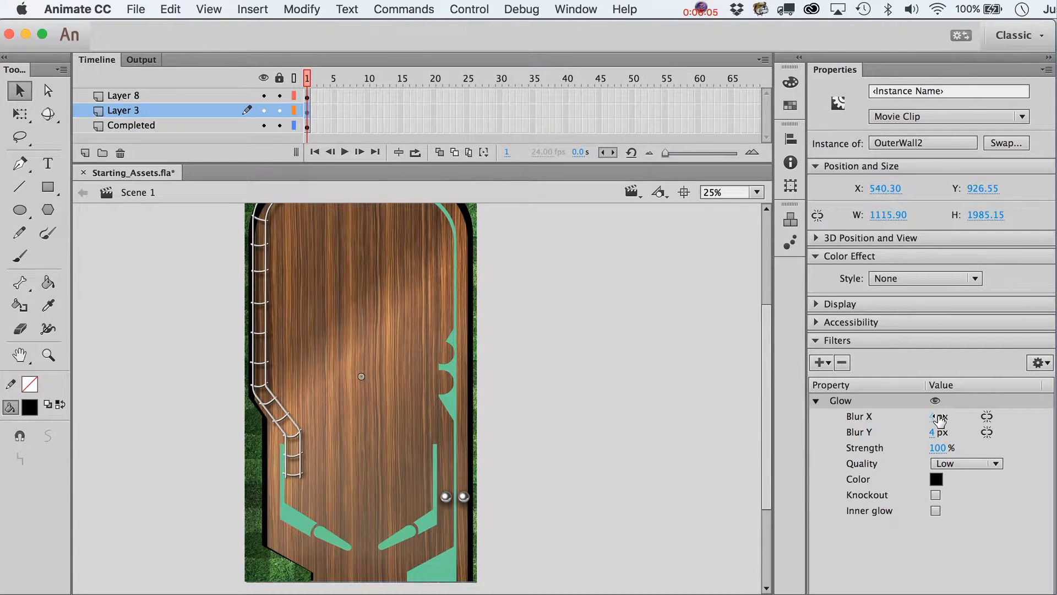
{"action": "left_click", "coordinate": [969, 464]}
{"action": "left_click", "coordinate": [967, 515]}
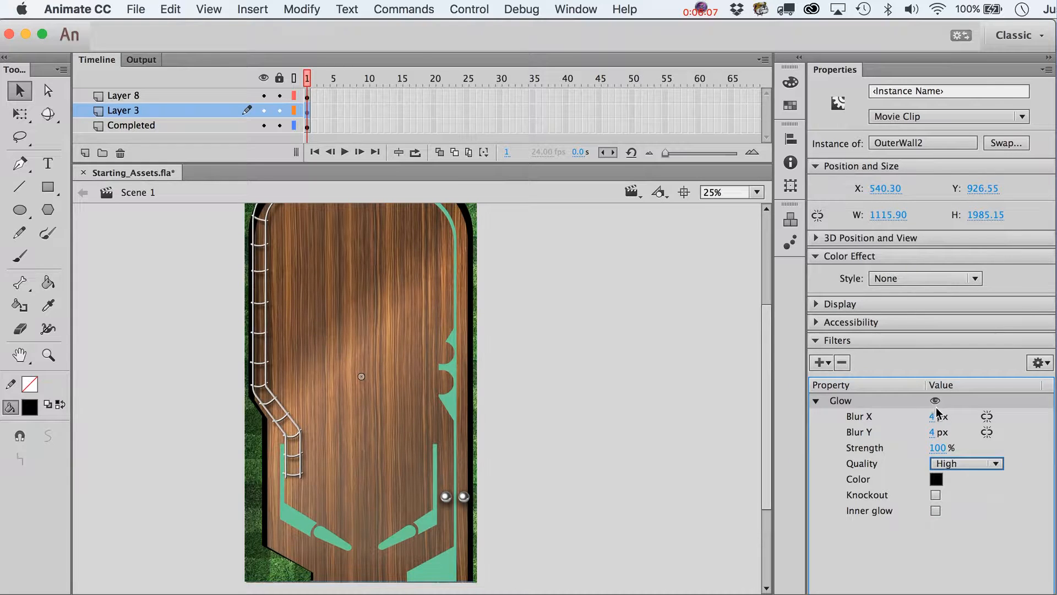
- Set the OuterWall2 glow to Blur X 41 px, Blur Y 17 px and 126% strength, and deselect the clip
{"action": "left_click", "coordinate": [939, 418]}
{"action": "left_click_drag", "start_coordinate": [938, 417], "coordinate": [961, 414]}
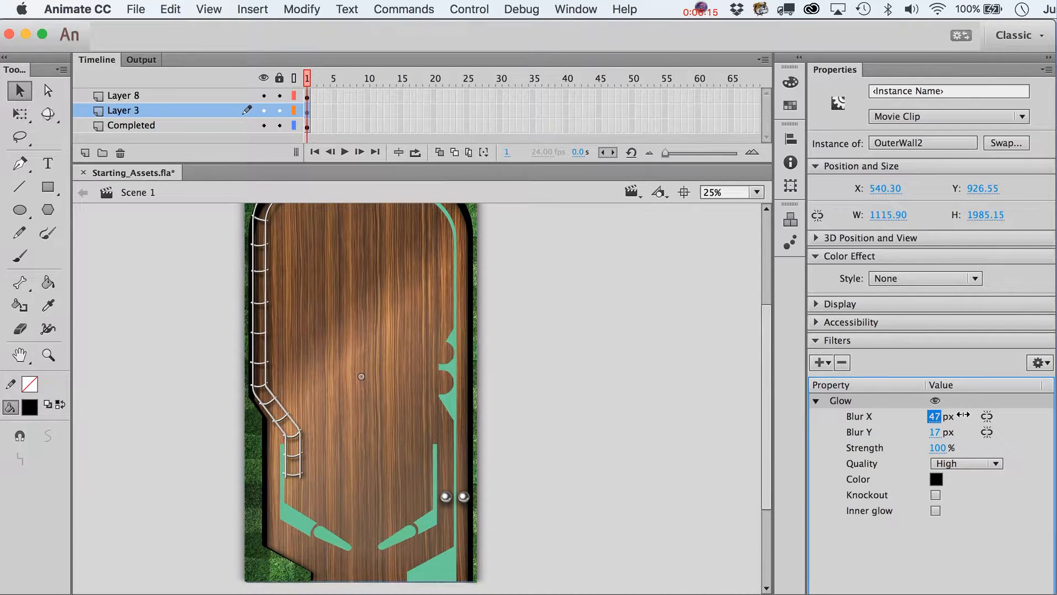
{"action": "left_click_drag", "start_coordinate": [948, 417], "coordinate": [961, 447]}
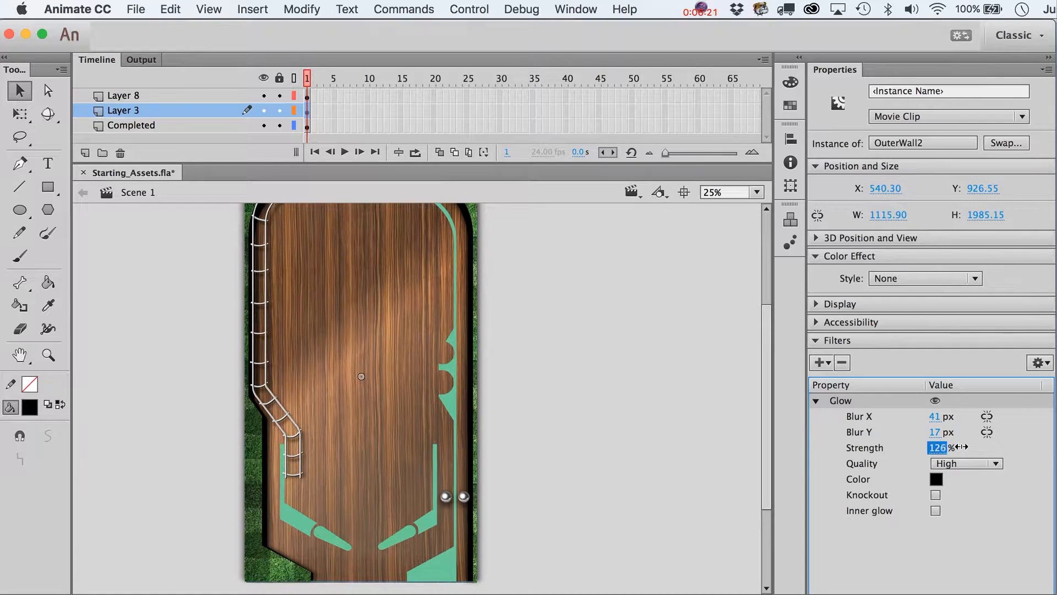
{"action": "left_click", "coordinate": [576, 407]}
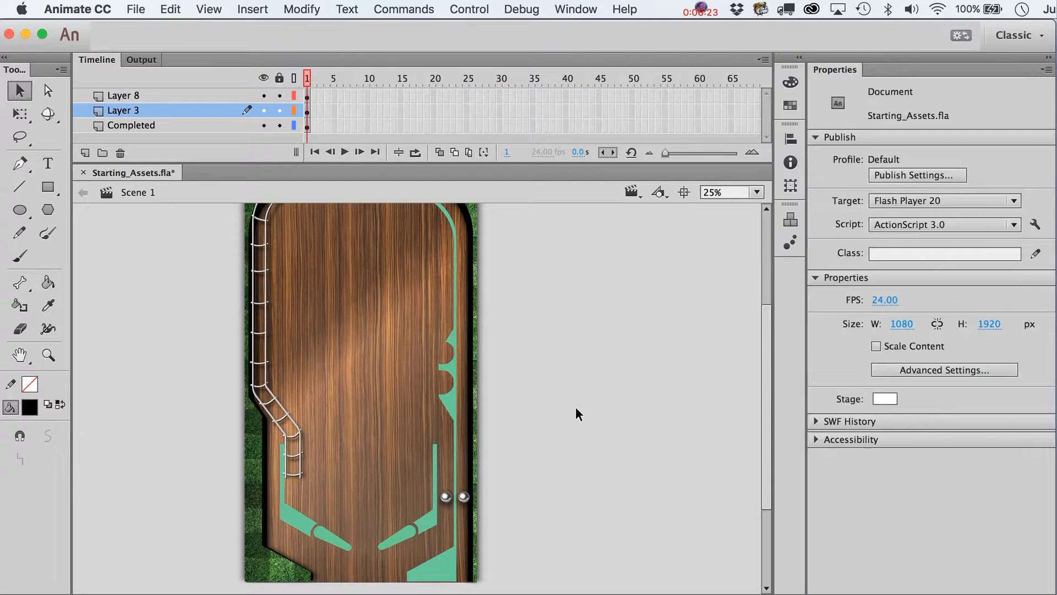
- Open the grass OuterWall clip, unlock its Layer 1 mask, and pull the mask's two left corners outward past the grass edge
{"action": "scroll", "coordinate": [576, 407], "scroll_direction": "up", "scroll_amount": 3}
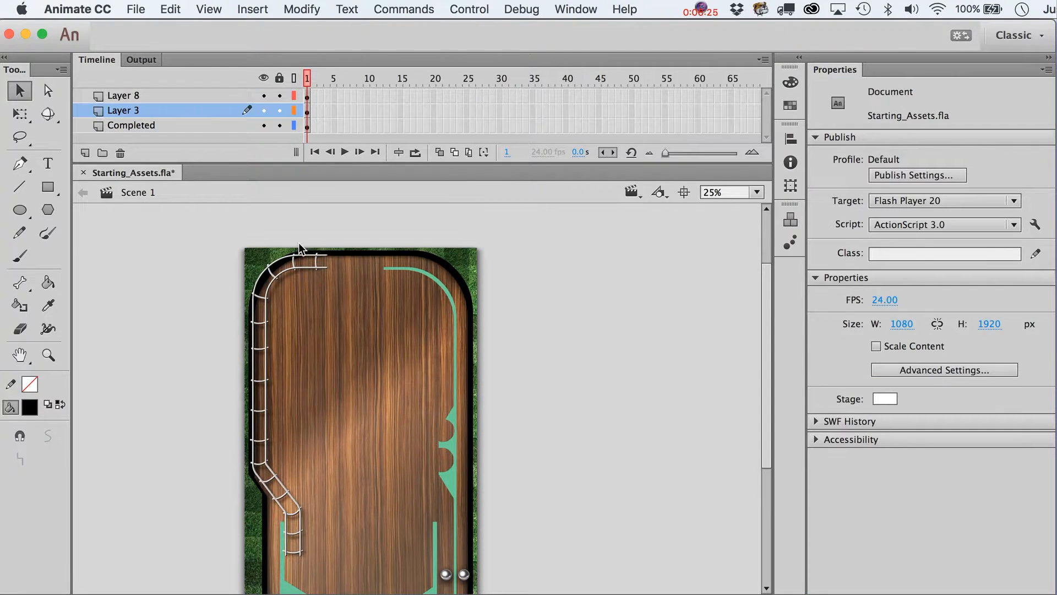
{"action": "left_click", "coordinate": [259, 252]}
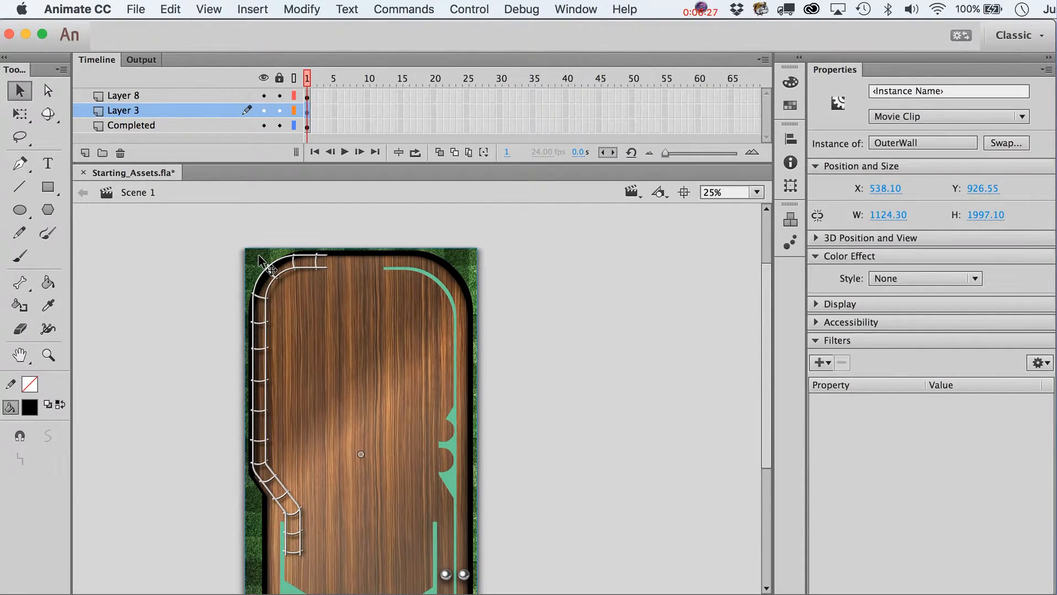
{"action": "double_click", "coordinate": [260, 257]}
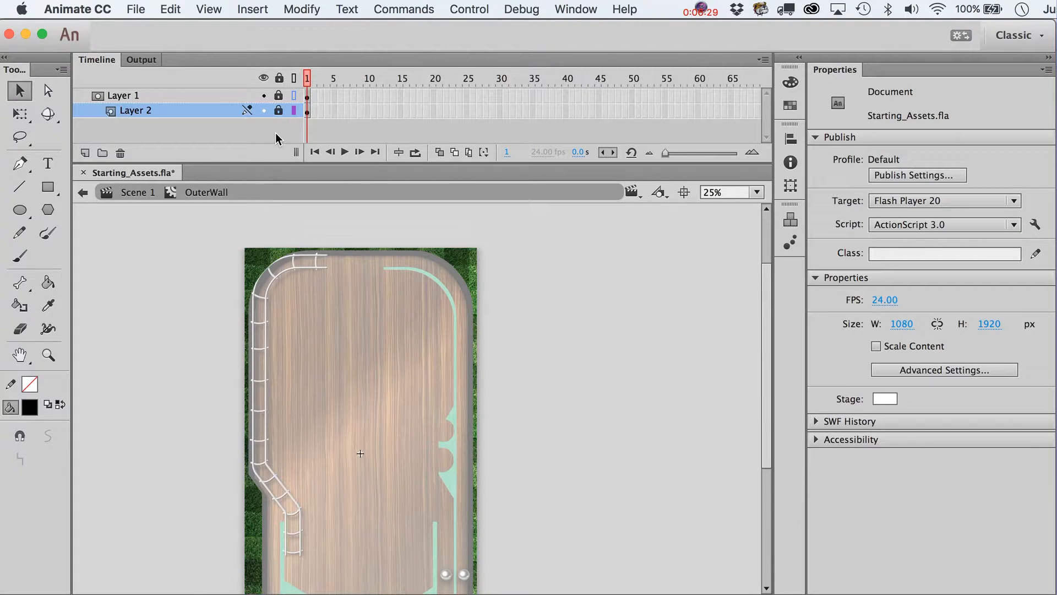
{"action": "left_click", "coordinate": [279, 92]}
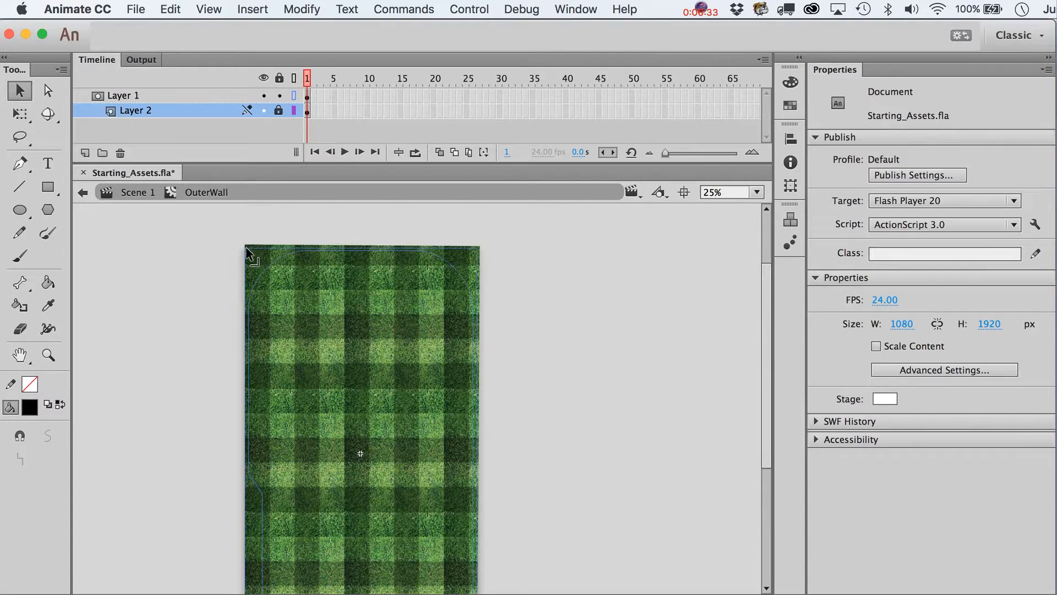
{"action": "left_click_drag", "start_coordinate": [247, 253], "coordinate": [233, 246]}
{"action": "scroll", "coordinate": [237, 251], "scroll_direction": "down", "scroll_amount": 5}
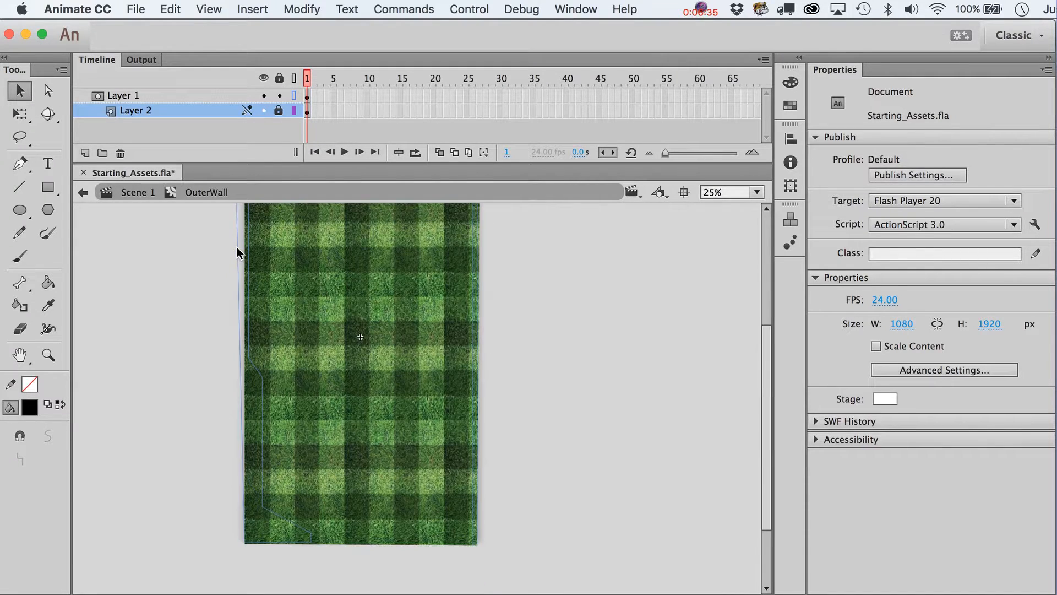
{"action": "left_click_drag", "start_coordinate": [246, 543], "coordinate": [236, 543]}
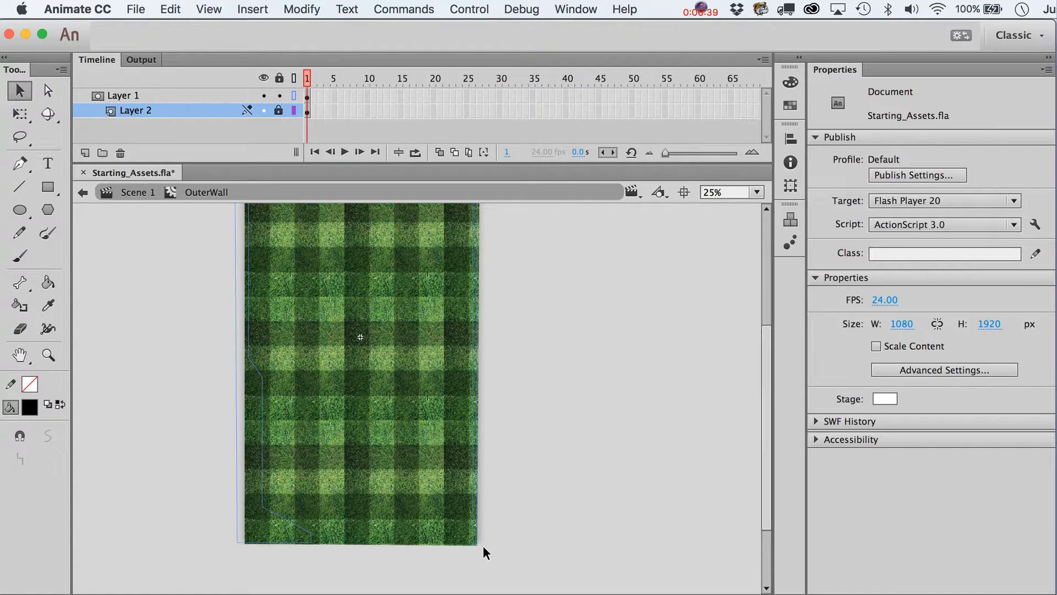
- Pull the OuterWall mask's two right corners slightly outward past the grass edge and return to Scene 1
{"action": "left_click_drag", "start_coordinate": [480, 544], "coordinate": [484, 543]}
{"action": "scroll", "coordinate": [484, 544], "scroll_direction": "up", "scroll_amount": 6}
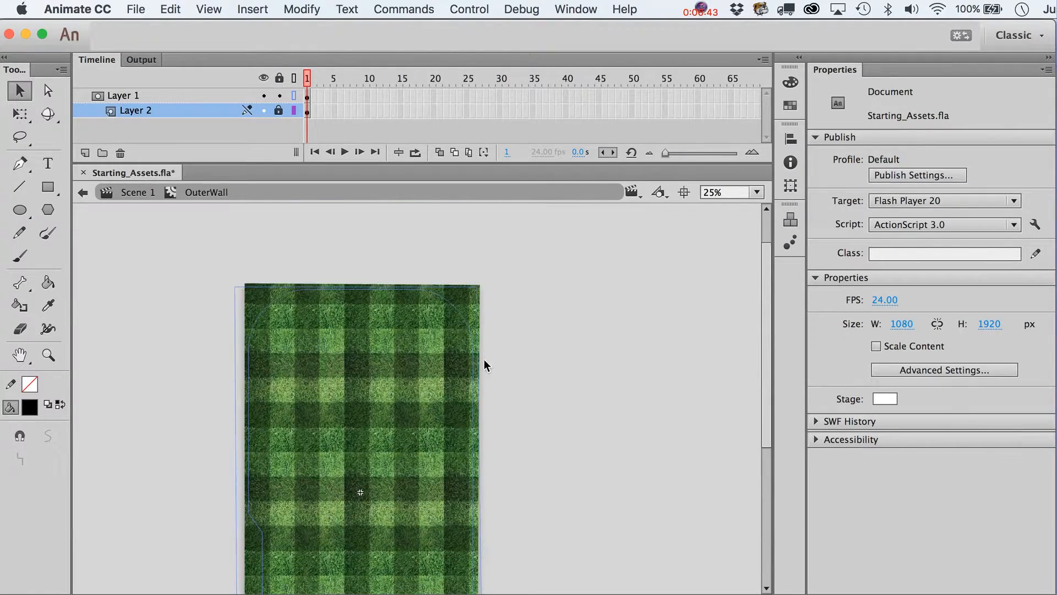
{"action": "left_click_drag", "start_coordinate": [478, 290], "coordinate": [483, 290]}
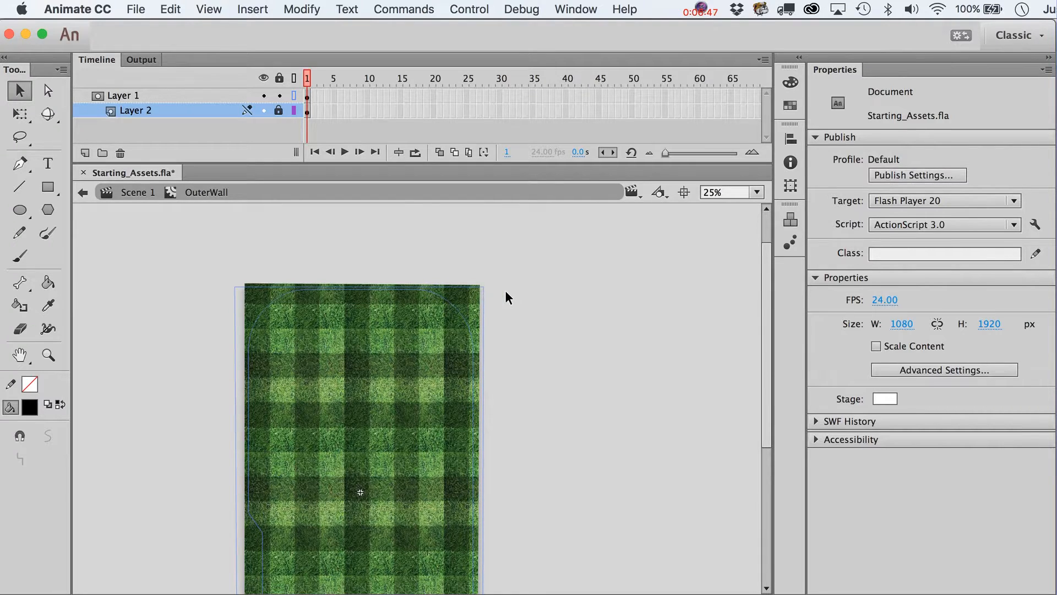
{"action": "double_click", "coordinate": [504, 292]}
{"action": "left_click", "coordinate": [563, 331]}
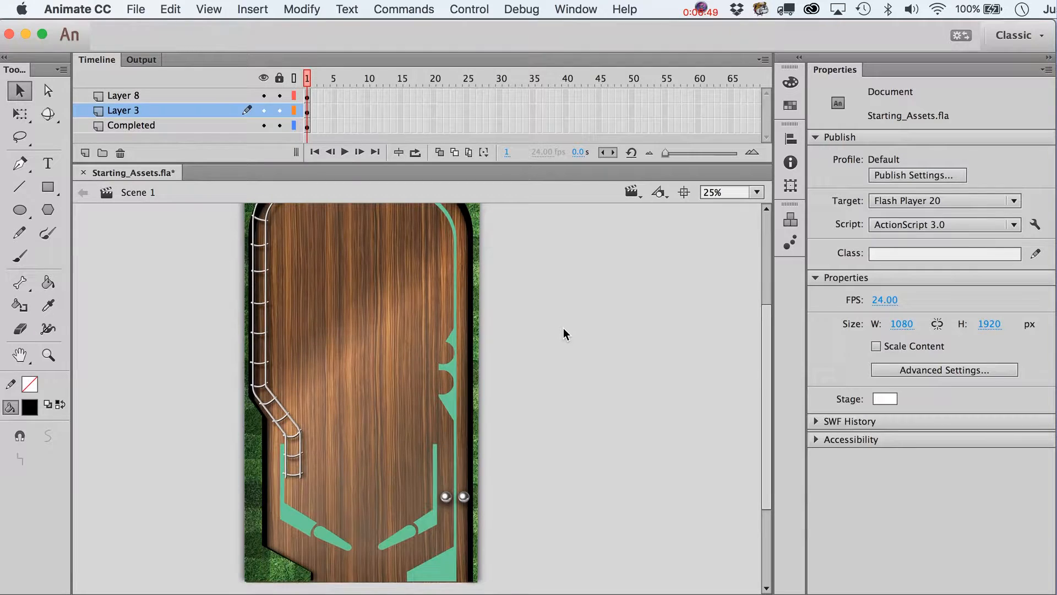
- Examine the outer wall's black inner edge and glow up close along the whole pinball table
{"action": "scroll", "coordinate": [563, 329], "scroll_direction": "up", "scroll_amount": 5}
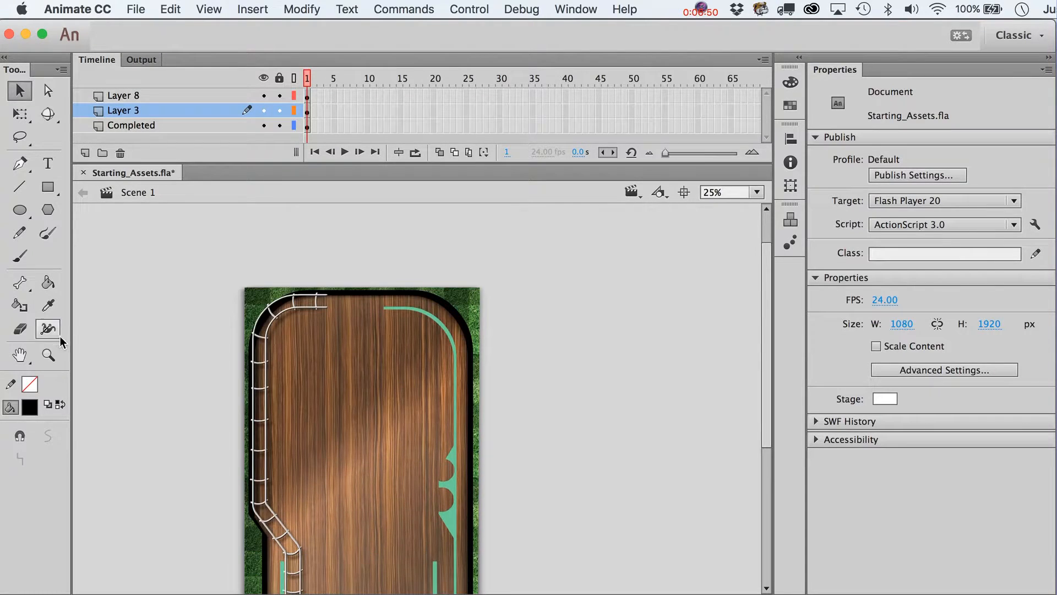
{"action": "left_click", "coordinate": [49, 355]}
{"action": "left_click_drag", "start_coordinate": [243, 228], "coordinate": [482, 534]}
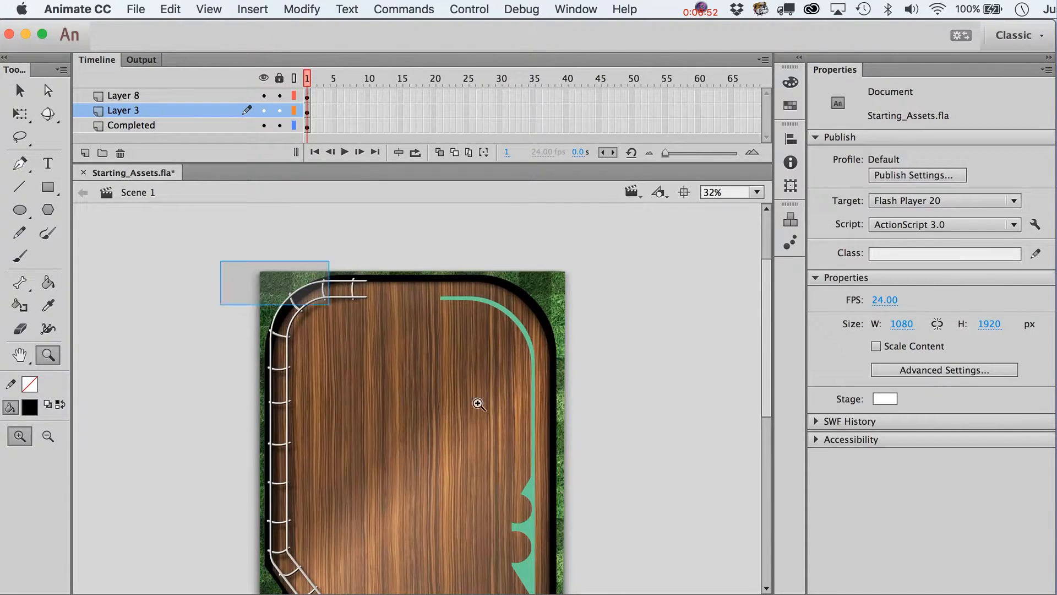
{"action": "left_click_drag", "start_coordinate": [478, 404], "coordinate": [618, 543]}
{"action": "key", "text": "v"}
{"action": "scroll", "coordinate": [617, 543], "scroll_direction": "down", "scroll_amount": 15}
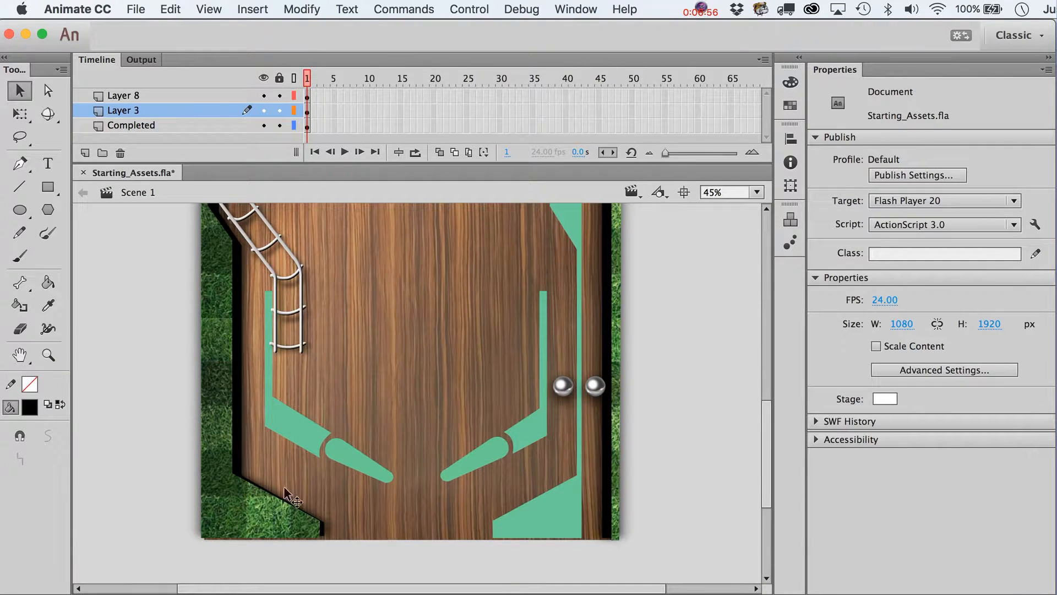
{"action": "scroll", "coordinate": [599, 490], "scroll_direction": "up", "scroll_amount": 2}
{"action": "scroll", "coordinate": [599, 490], "scroll_direction": "up", "scroll_amount": 10}
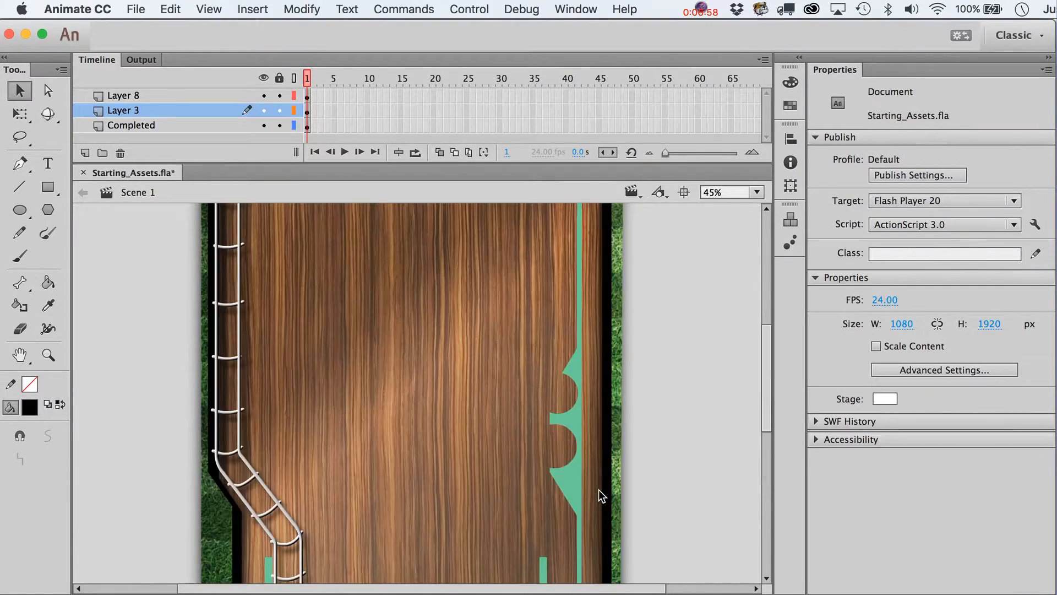
{"action": "scroll", "coordinate": [600, 490], "scroll_direction": "down", "scroll_amount": 6}
{"action": "scroll", "coordinate": [599, 491], "scroll_direction": "down", "scroll_amount": 4}
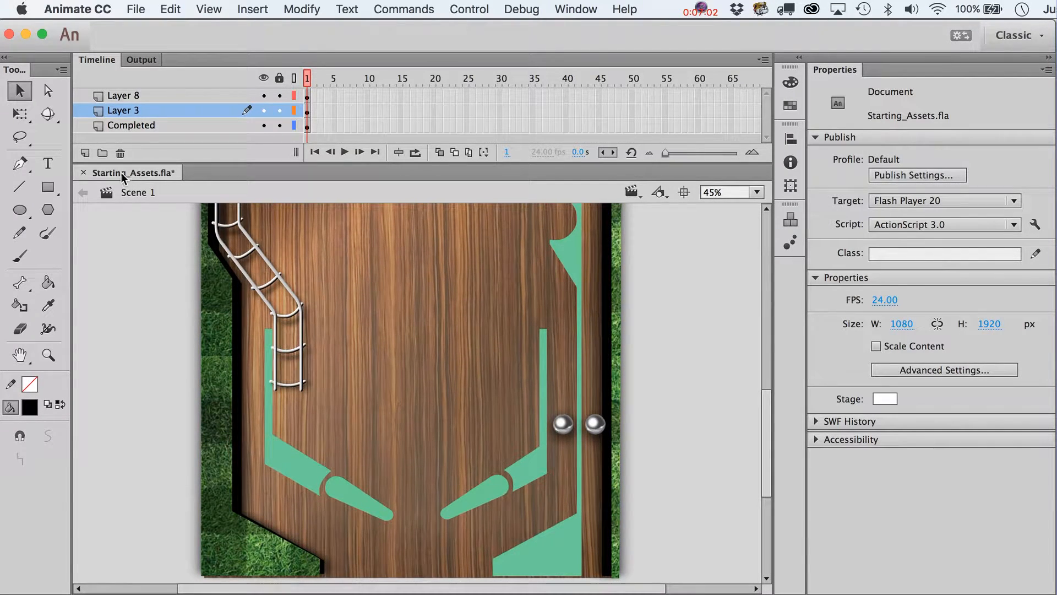
- Add a Bevel filter to the grass OuterWall clip and set its angle to 149°
{"action": "left_click", "coordinate": [212, 355]}
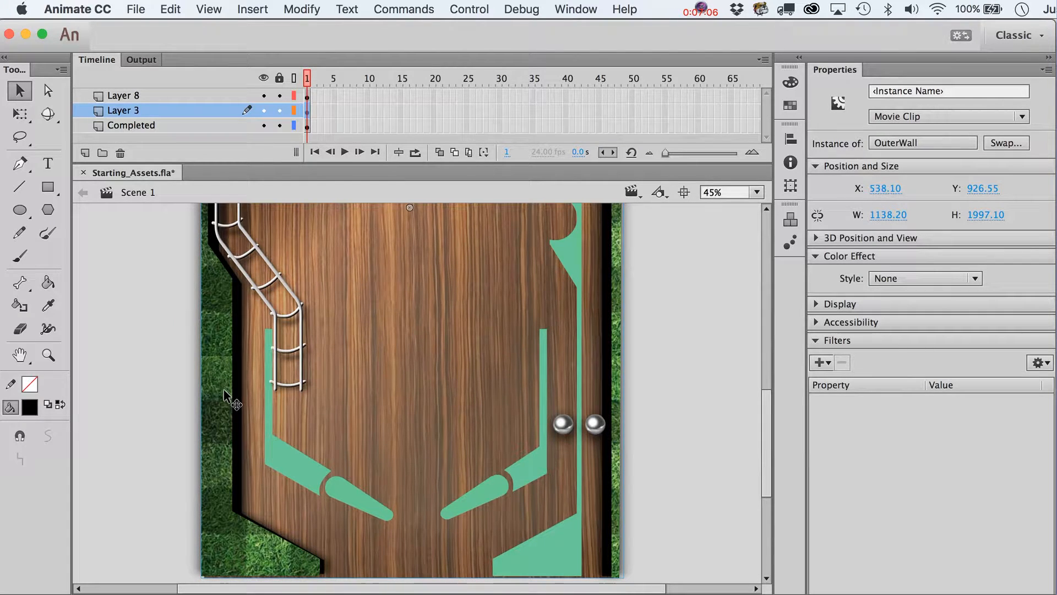
{"action": "left_click", "coordinate": [830, 363]}
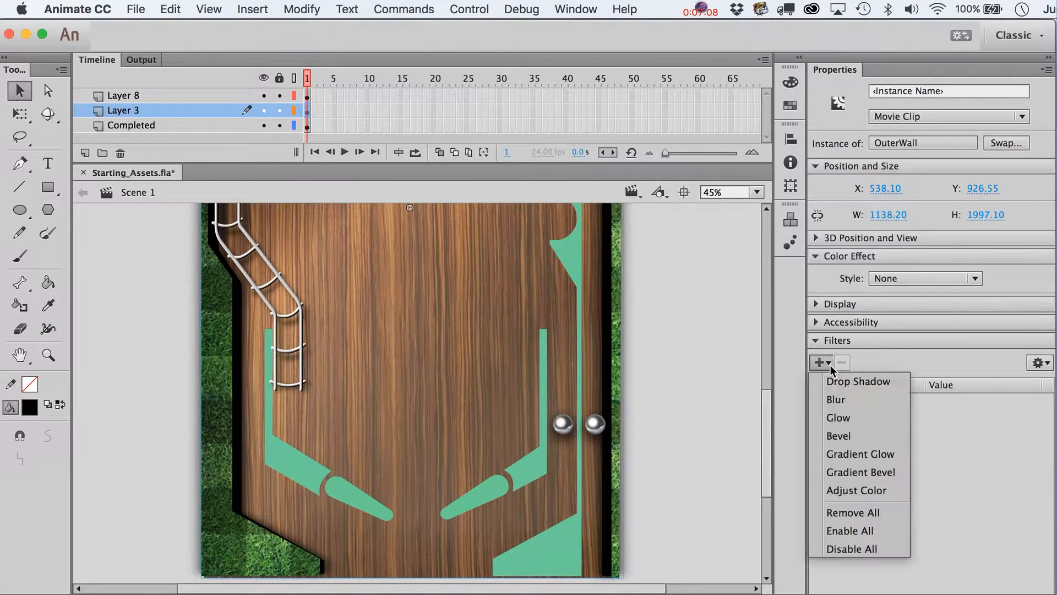
{"action": "left_click", "coordinate": [863, 436]}
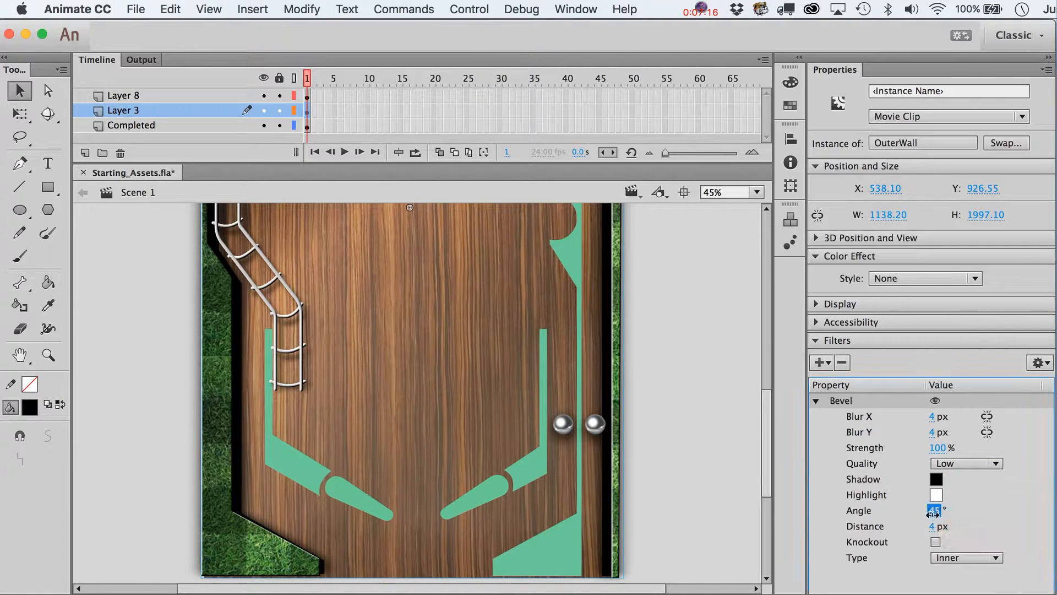
{"action": "left_click_drag", "start_coordinate": [936, 510], "coordinate": [1022, 514]}
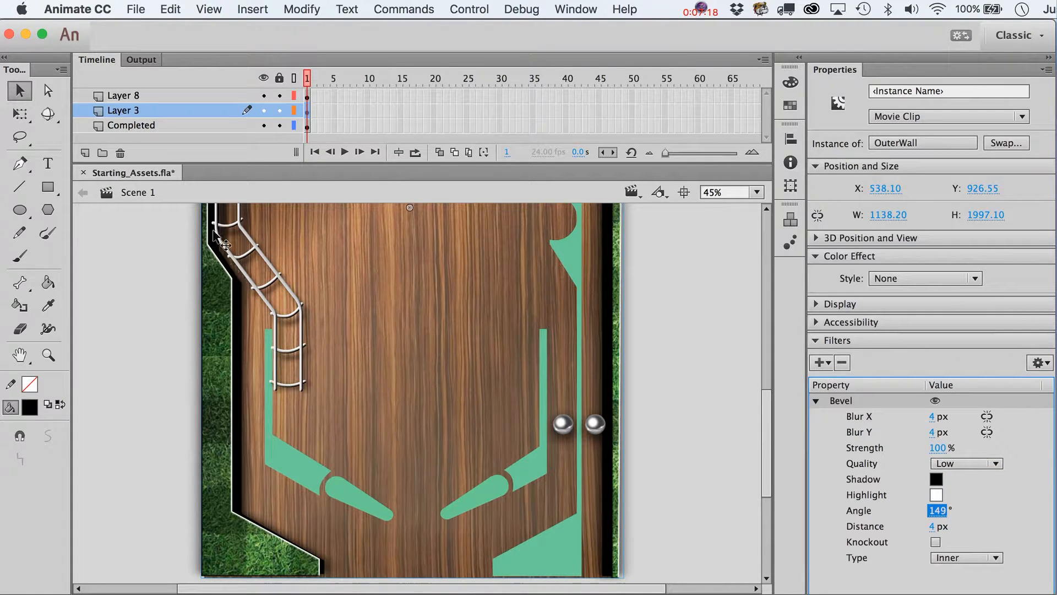
- Reduce the strength of the OuterWall bevel to soften the white highlight along the grass wall's edge
{"action": "scroll", "coordinate": [719, 449], "scroll_direction": "up", "scroll_amount": 10}
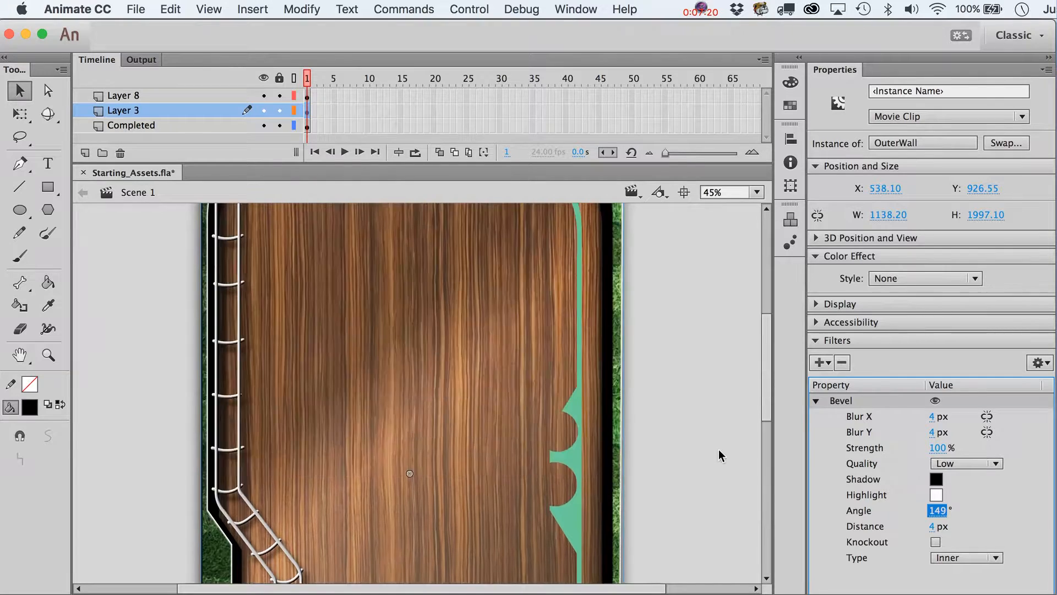
{"action": "scroll", "coordinate": [719, 450], "scroll_direction": "down", "scroll_amount": 8}
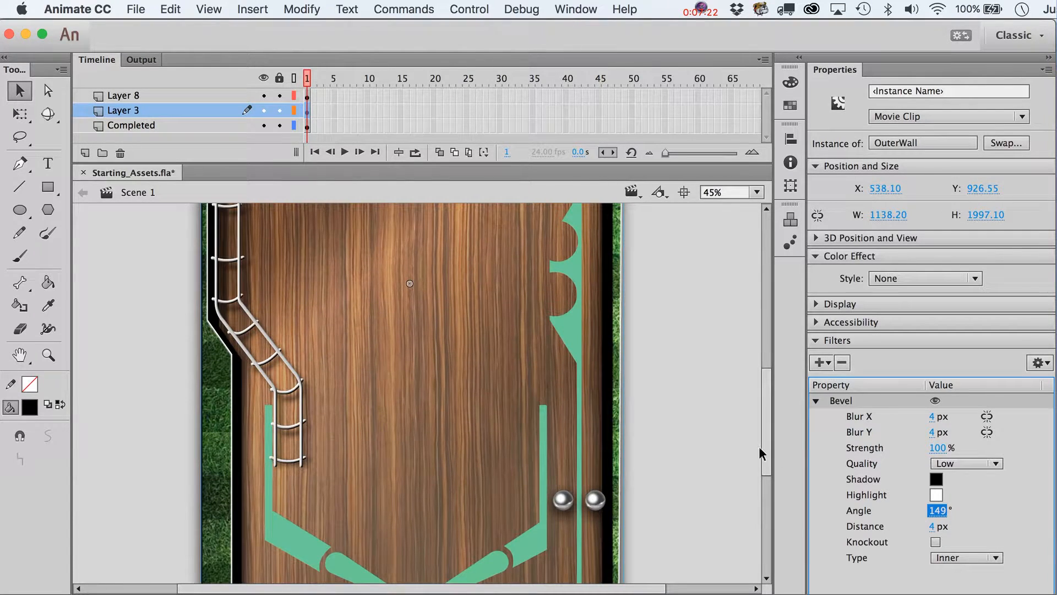
{"action": "scroll", "coordinate": [715, 439], "scroll_direction": "down", "scroll_amount": 2}
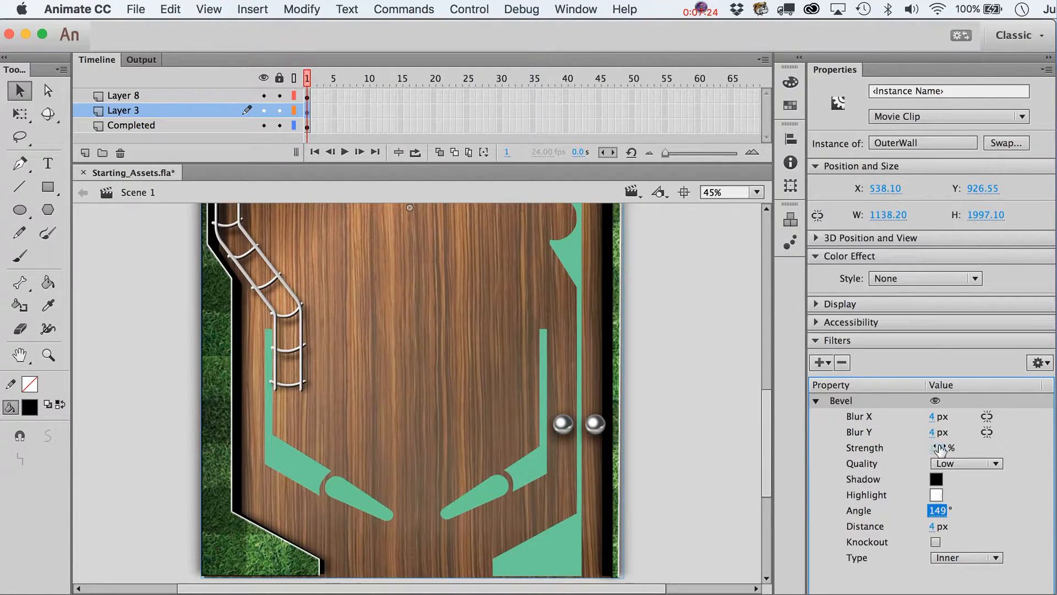
{"action": "left_click_drag", "start_coordinate": [938, 448], "coordinate": [884, 447]}
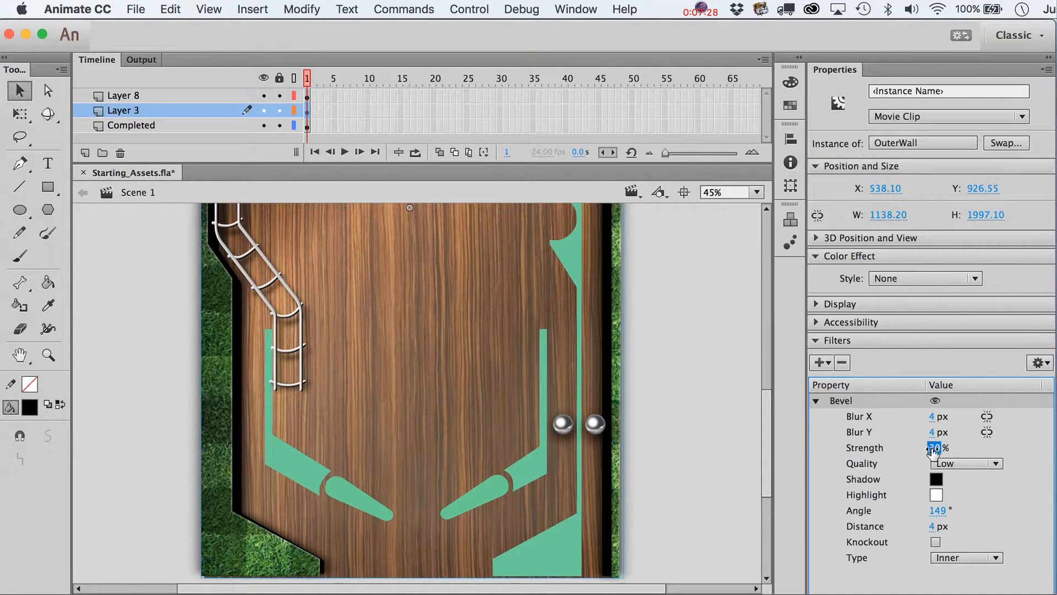
- Set the OuterWall bevel's distance to 9 px, Blur X to 9 px and Blur Y to 5 px
{"action": "left_click_drag", "start_coordinate": [932, 526], "coordinate": [943, 527]}
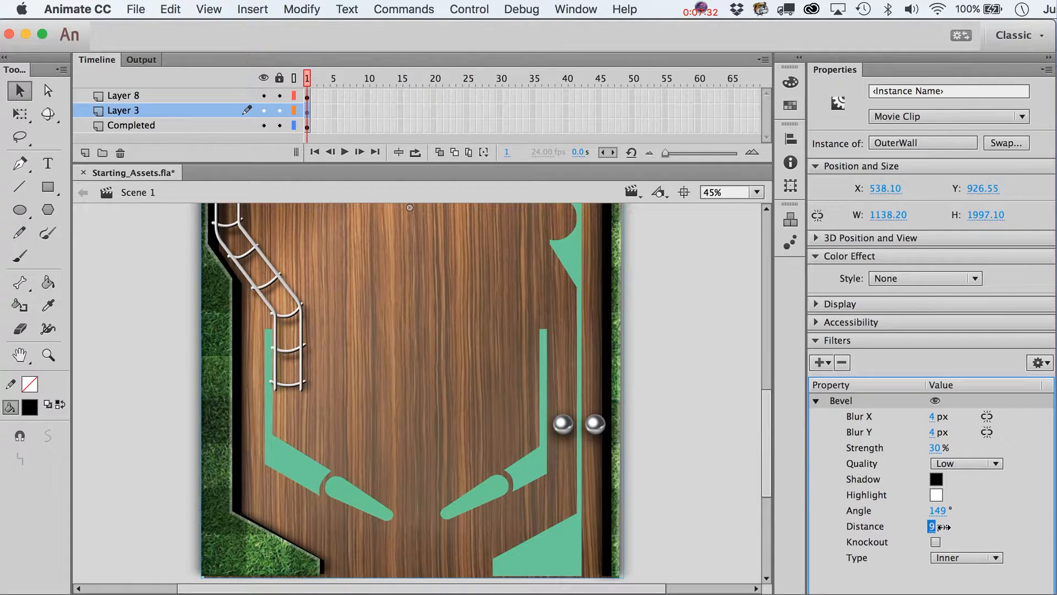
{"action": "mouse_move", "coordinate": [931, 417]}
{"action": "left_mouse_down"}
{"action": "mouse_move", "coordinate": [946, 418]}
{"action": "mouse_move", "coordinate": [939, 433]}
{"action": "mouse_move", "coordinate": [936, 417]}
{"action": "mouse_move", "coordinate": [931, 432]}
{"action": "mouse_move", "coordinate": [939, 416]}
{"action": "left_mouse_up"}
{"action": "left_click", "coordinate": [677, 373]}
- Examine the bevelled grass outer wall and its black inner edge along the whole pinball table, from the top curve to the lower corners
{"action": "scroll", "coordinate": [677, 373], "scroll_direction": "up", "scroll_amount": 5}
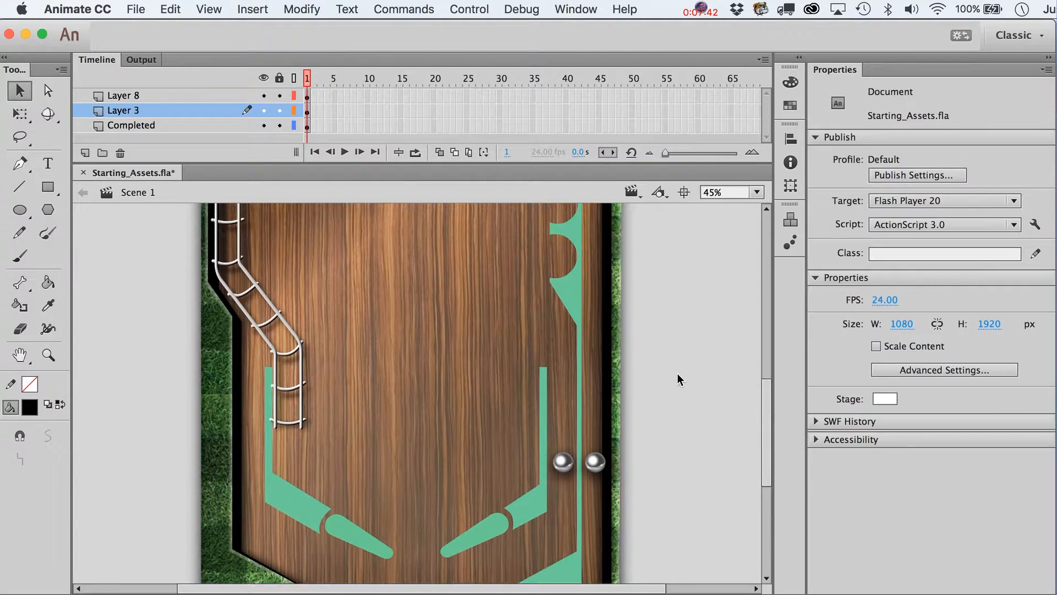
{"action": "scroll", "coordinate": [677, 374], "scroll_direction": "up", "scroll_amount": 3}
{"action": "scroll", "coordinate": [677, 374], "scroll_direction": "down", "scroll_amount": 5}
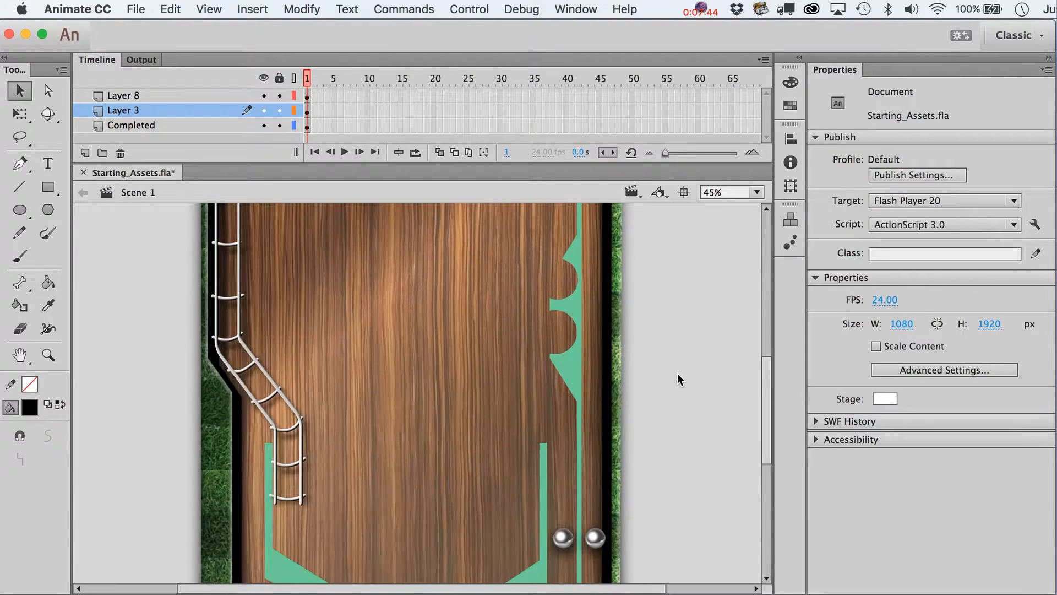
{"action": "scroll", "coordinate": [677, 378], "scroll_direction": "down", "scroll_amount": 3}
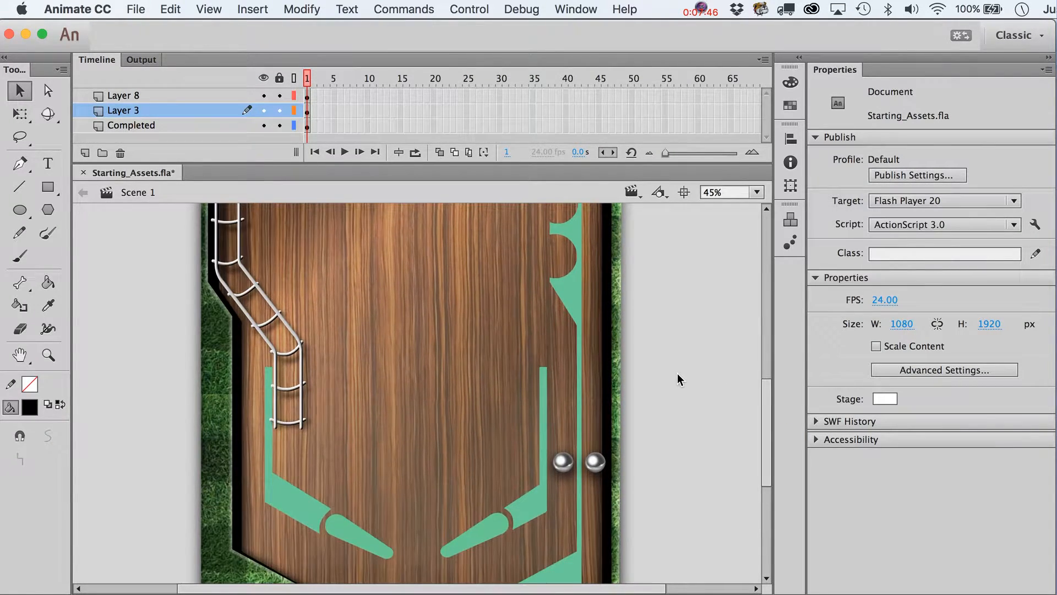
{"action": "left_click", "coordinate": [48, 355]}
{"action": "left_click", "coordinate": [288, 374], "text": "alt"}
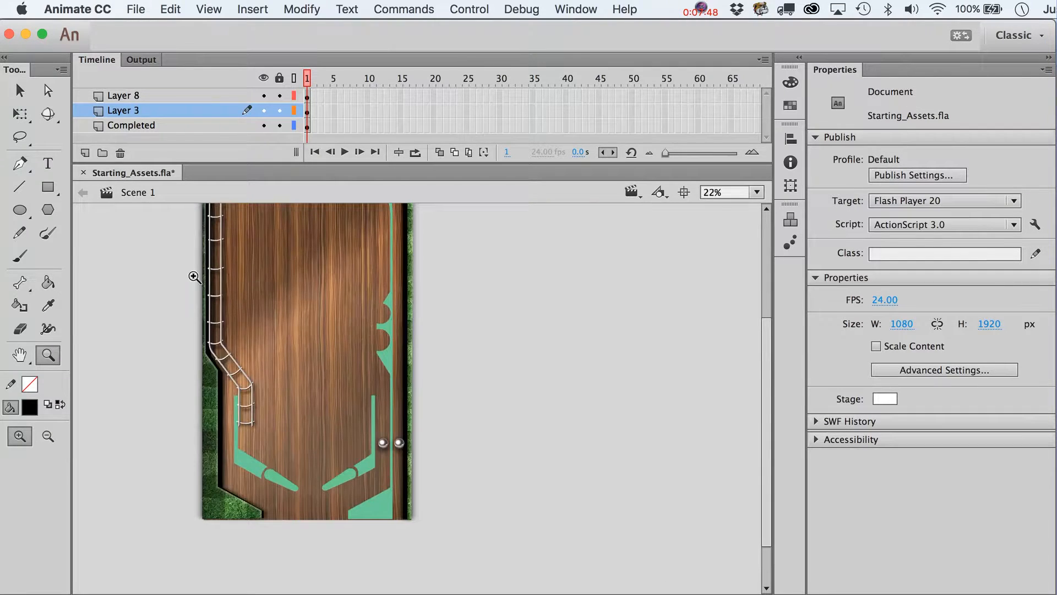
{"action": "left_click_drag", "start_coordinate": [172, 251], "coordinate": [353, 503]}
{"action": "key", "text": "v"}
{"action": "scroll", "coordinate": [503, 374], "scroll_direction": "up", "scroll_amount": 10}
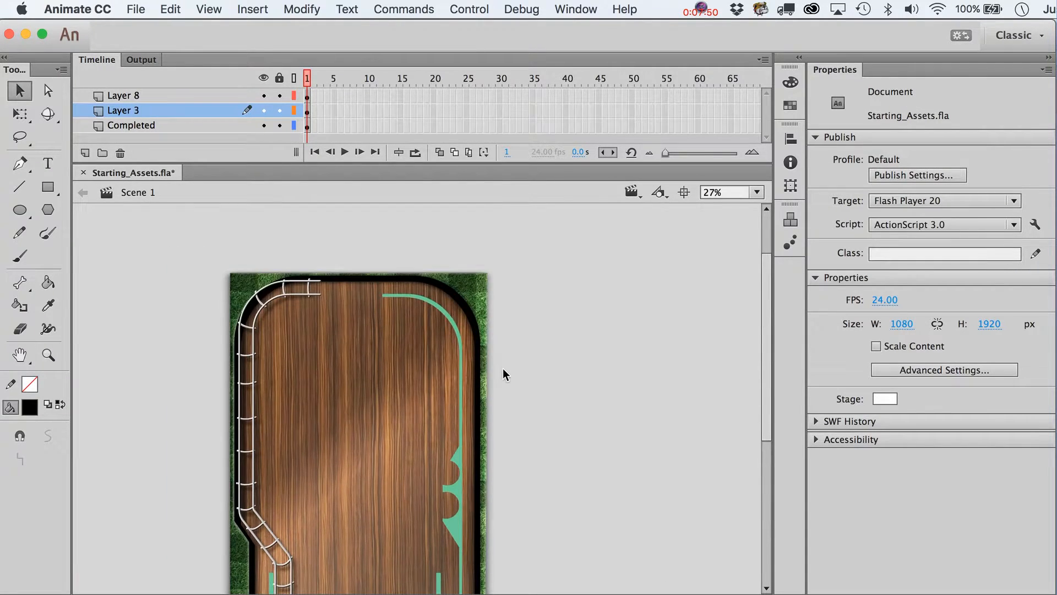
{"action": "scroll", "coordinate": [503, 368], "scroll_direction": "down", "scroll_amount": 2}
{"action": "scroll", "coordinate": [503, 368], "scroll_direction": "up", "scroll_amount": 6}
{"action": "scroll", "coordinate": [503, 368], "scroll_direction": "down", "scroll_amount": 4}
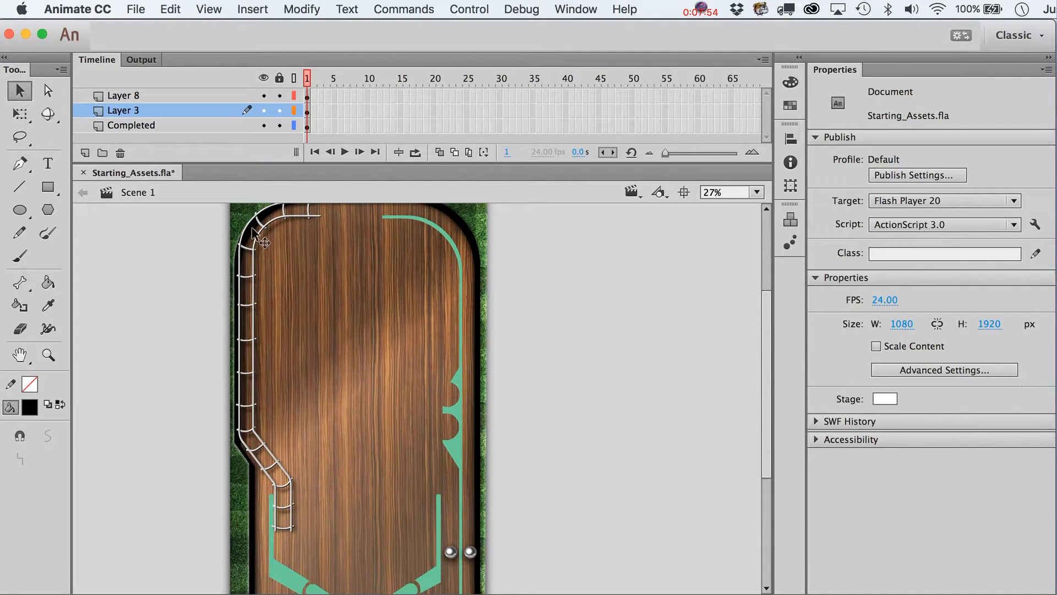
{"action": "scroll", "coordinate": [301, 285], "scroll_direction": "up", "scroll_amount": 3}
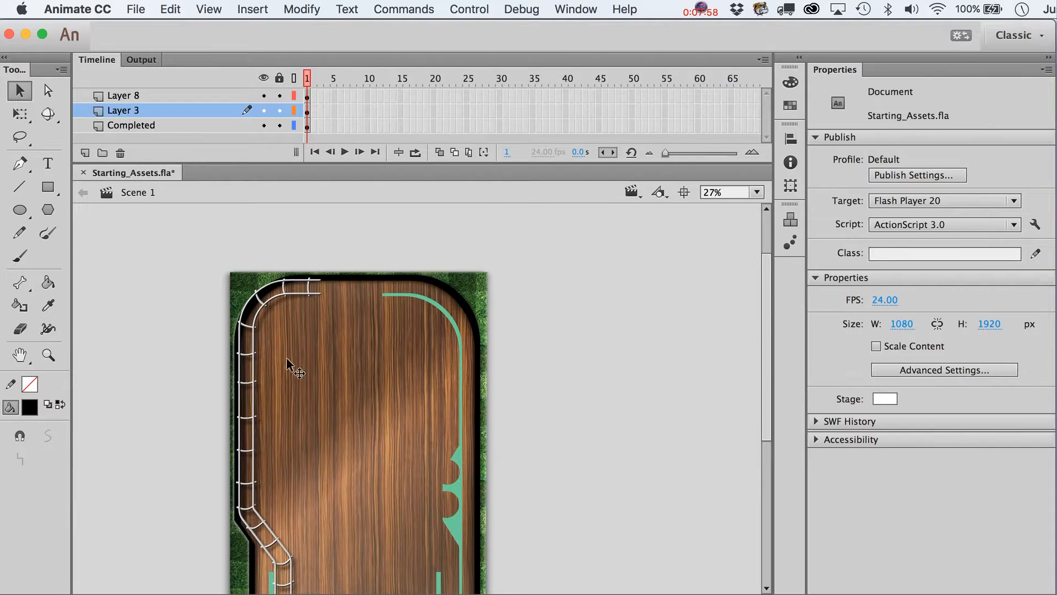
{"action": "scroll", "coordinate": [313, 379], "scroll_direction": "down", "scroll_amount": 5}
{"action": "scroll", "coordinate": [249, 502], "scroll_direction": "down", "scroll_amount": 2}
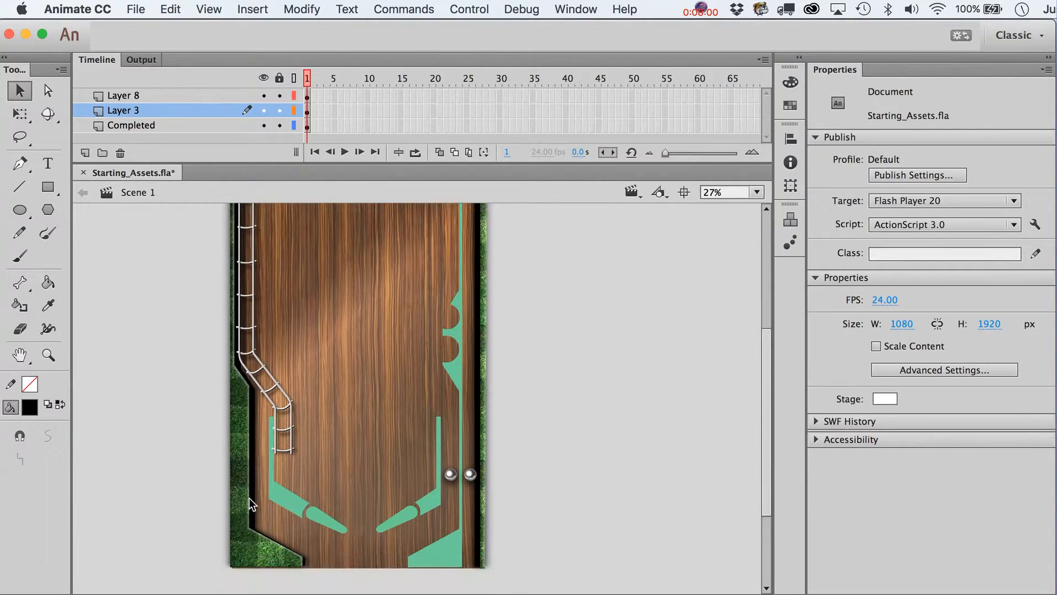
{"action": "scroll", "coordinate": [250, 502], "scroll_direction": "down", "scroll_amount": 2}
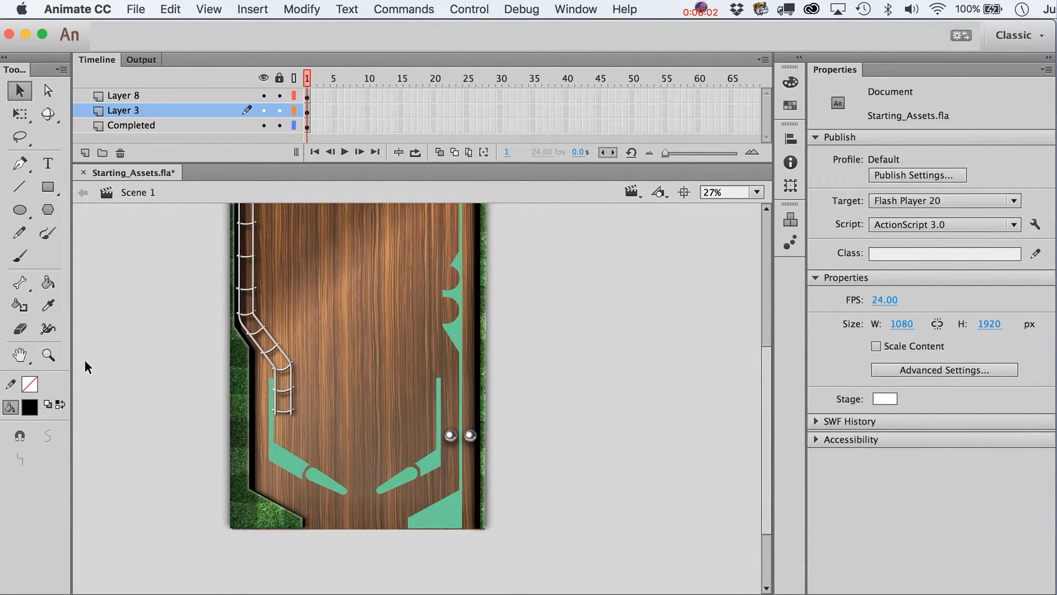
{"action": "left_click", "coordinate": [48, 356]}
{"action": "left_click_drag", "start_coordinate": [148, 319], "coordinate": [567, 566]}
{"action": "key", "text": "v"}
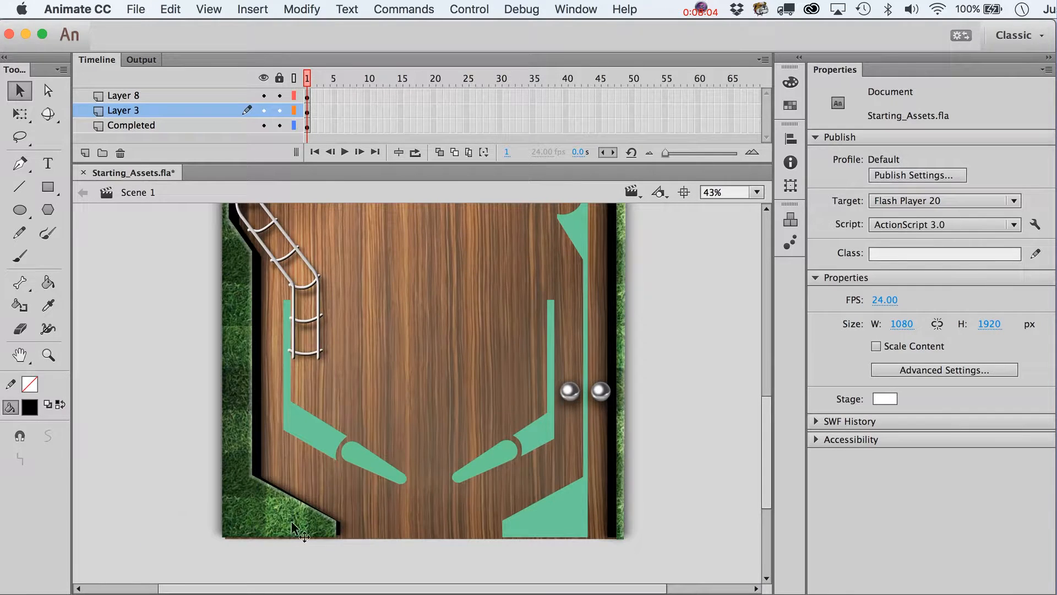
{"action": "scroll", "coordinate": [269, 510], "scroll_direction": "up", "scroll_amount": 10}
{"action": "scroll", "coordinate": [270, 510], "scroll_direction": "down", "scroll_amount": 6}
{"action": "scroll", "coordinate": [270, 510], "scroll_direction": "down", "scroll_amount": 5}
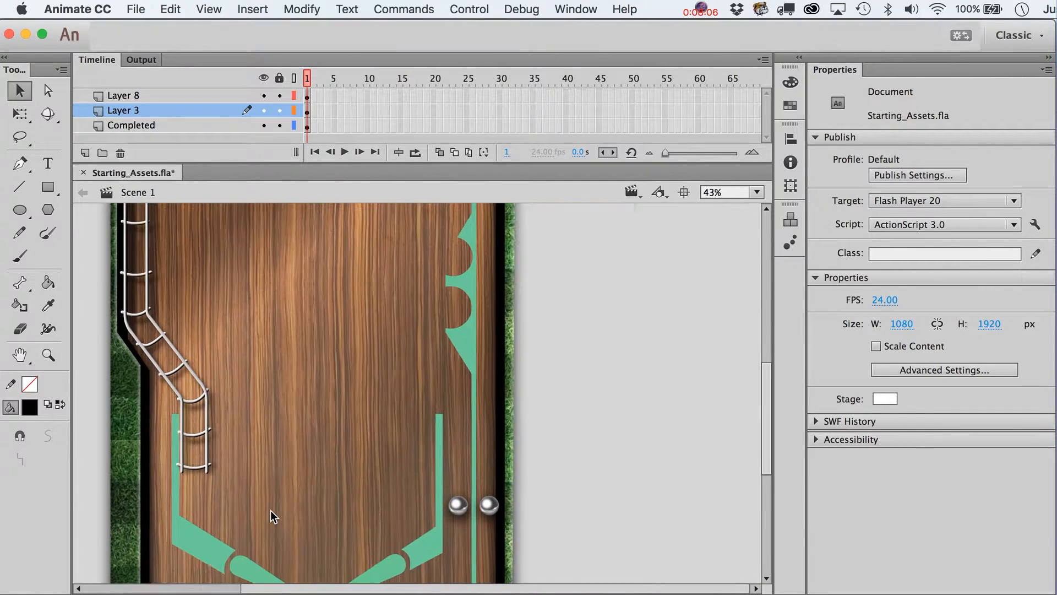
{"action": "scroll", "coordinate": [270, 510], "scroll_direction": "left", "scroll_amount": 2}
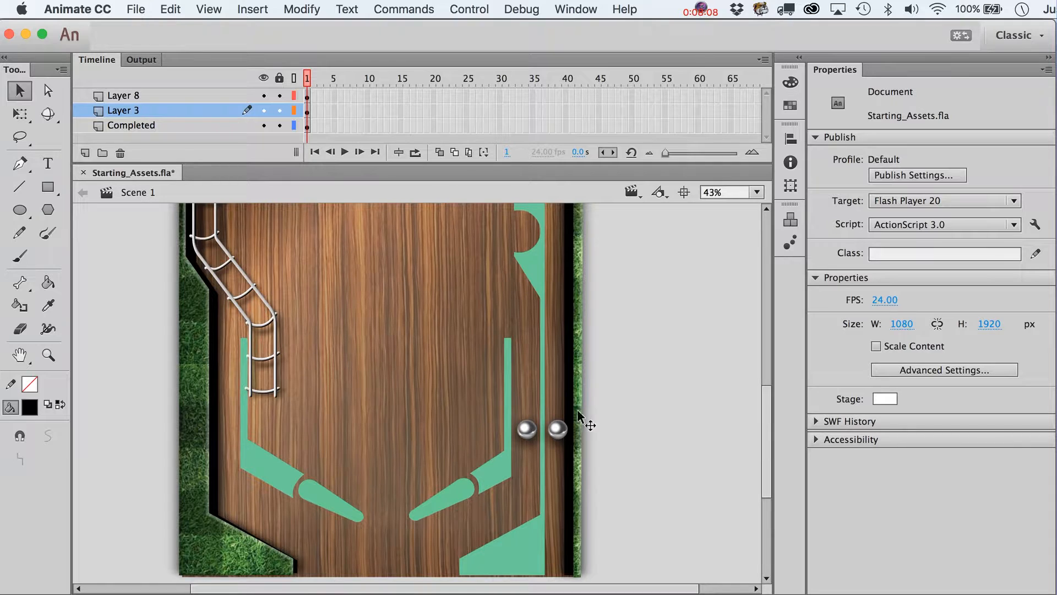
- Unlock Layer 2 inside the OuterWall clip, copy its grass fill shape and return to Scene 1
{"action": "double_click", "coordinate": [579, 466]}
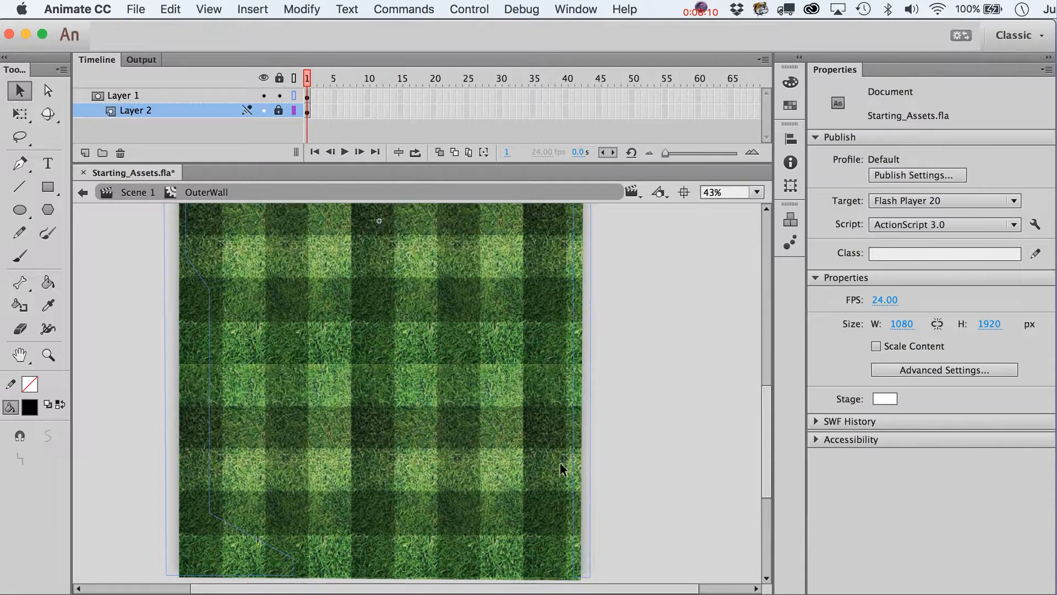
{"action": "left_click_drag", "start_coordinate": [353, 404], "coordinate": [380, 404]}
{"action": "left_click", "coordinate": [280, 111]}
{"action": "left_click", "coordinate": [394, 359]}
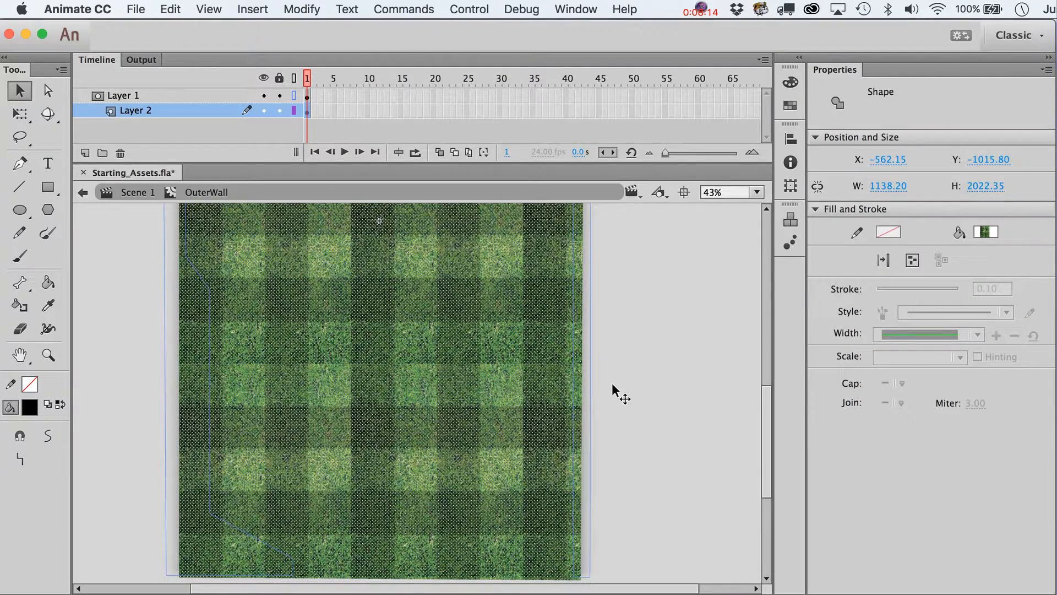
{"action": "key", "text": "super+e"}
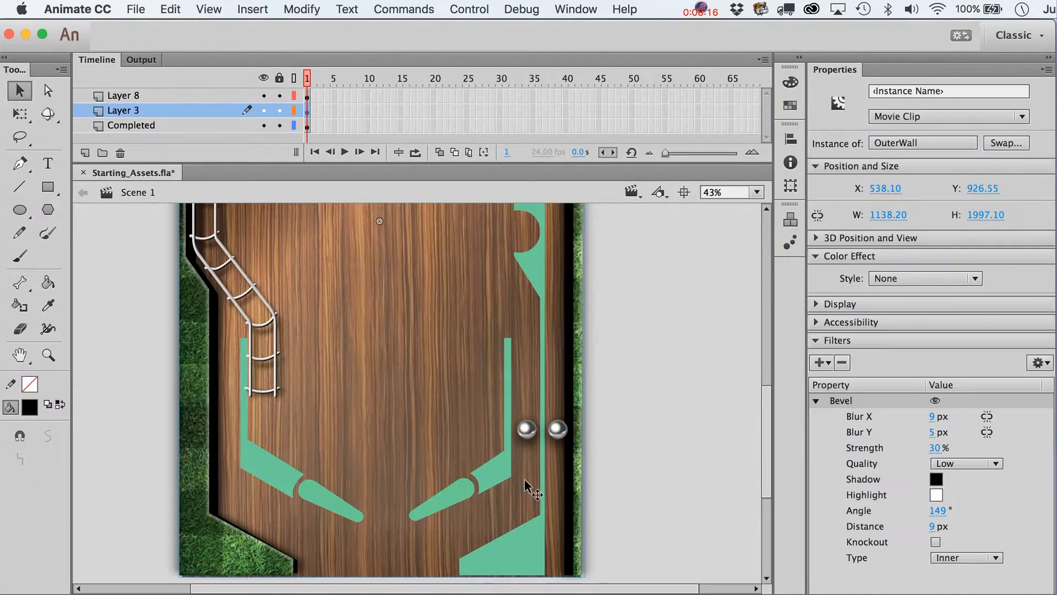
- Inside the InnerWall clip, add a layer beneath the wall shape and paste the copied grass in place on it
{"action": "double_click", "coordinate": [537, 573]}
{"action": "left_click", "coordinate": [125, 95]}
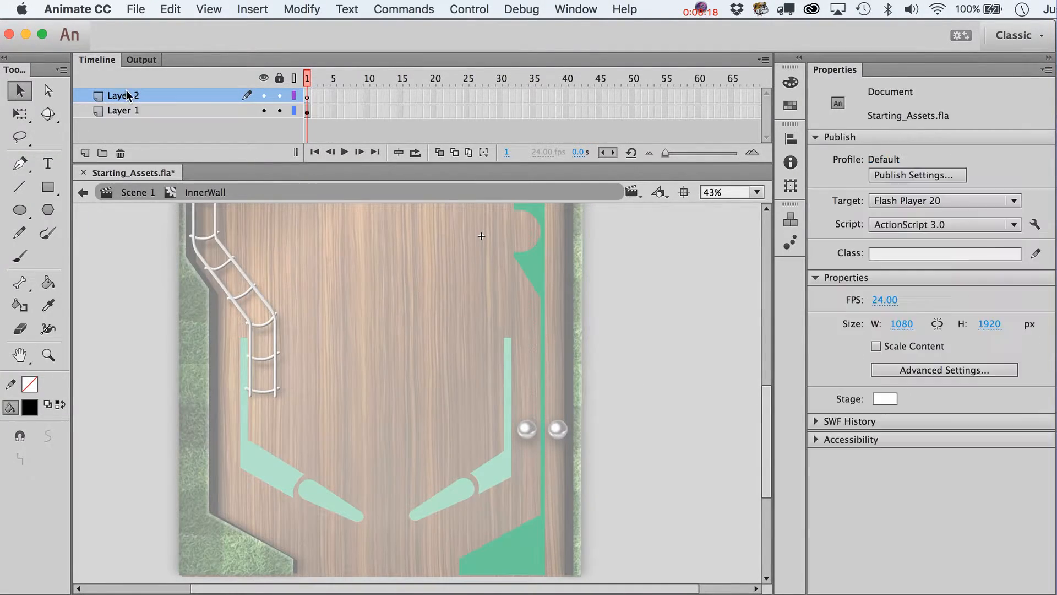
{"action": "left_click_drag", "start_coordinate": [126, 96], "coordinate": [127, 133]}
{"action": "key", "text": "super+shift+v"}
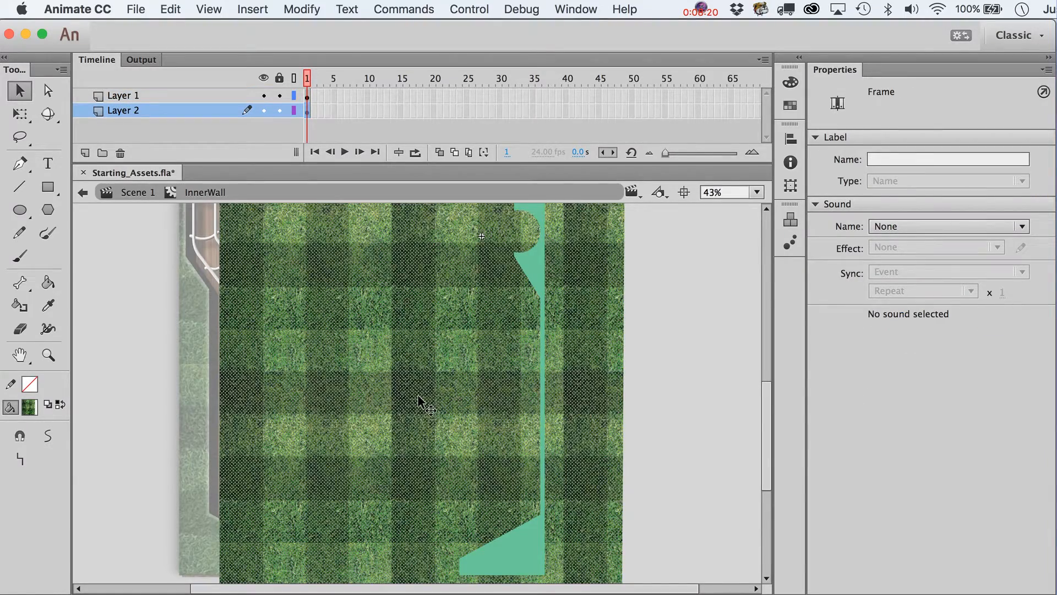
- Move the grass up to cover the whole InnerWall shape, make Layer 1 its mask and return to Scene 1
{"action": "scroll", "coordinate": [418, 396], "scroll_direction": "up", "scroll_amount": 10}
{"action": "left_click_drag", "start_coordinate": [420, 497], "coordinate": [424, 333]}
{"action": "scroll", "coordinate": [424, 333], "scroll_direction": "down", "scroll_amount": 10}
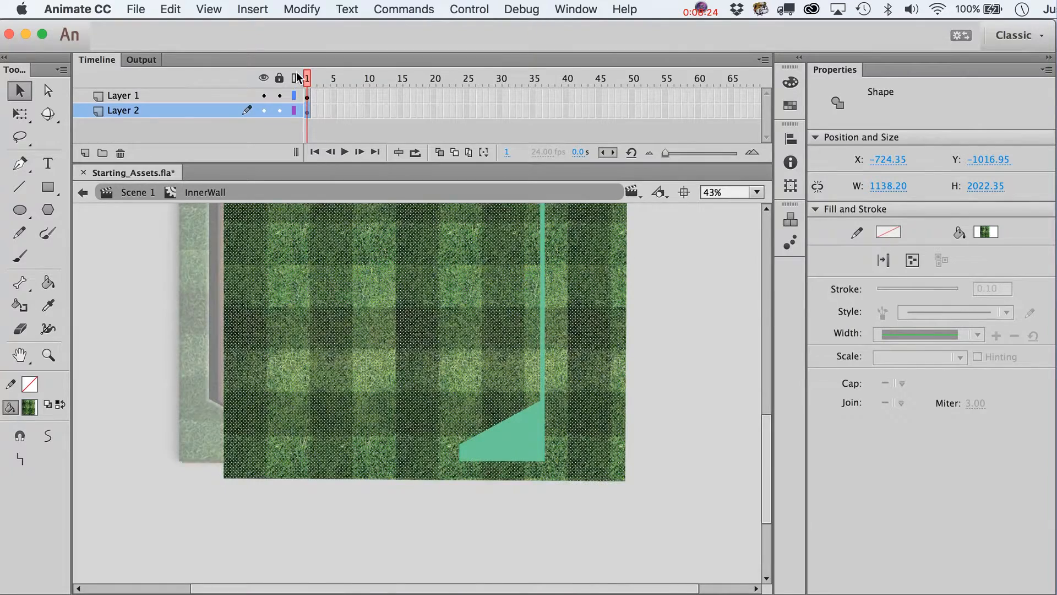
{"action": "left_click", "coordinate": [159, 95]}
{"action": "right_click", "coordinate": [138, 97]}
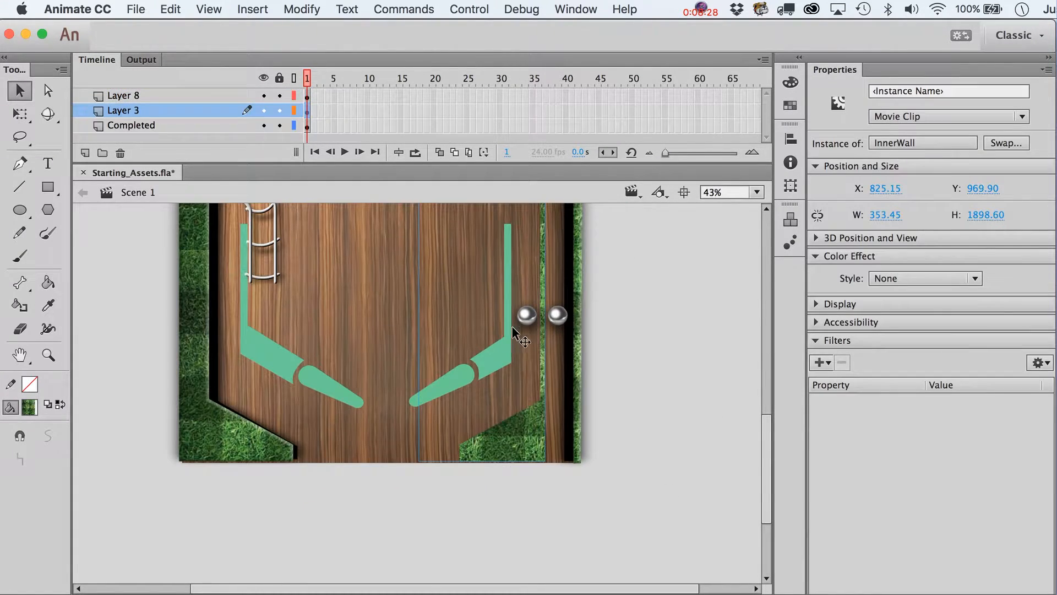
- Inside the Ramp2 clip, add a layer beneath the ramp shape and place Grass.png from the library on it, covering the shape
{"action": "double_click", "coordinate": [503, 348]}
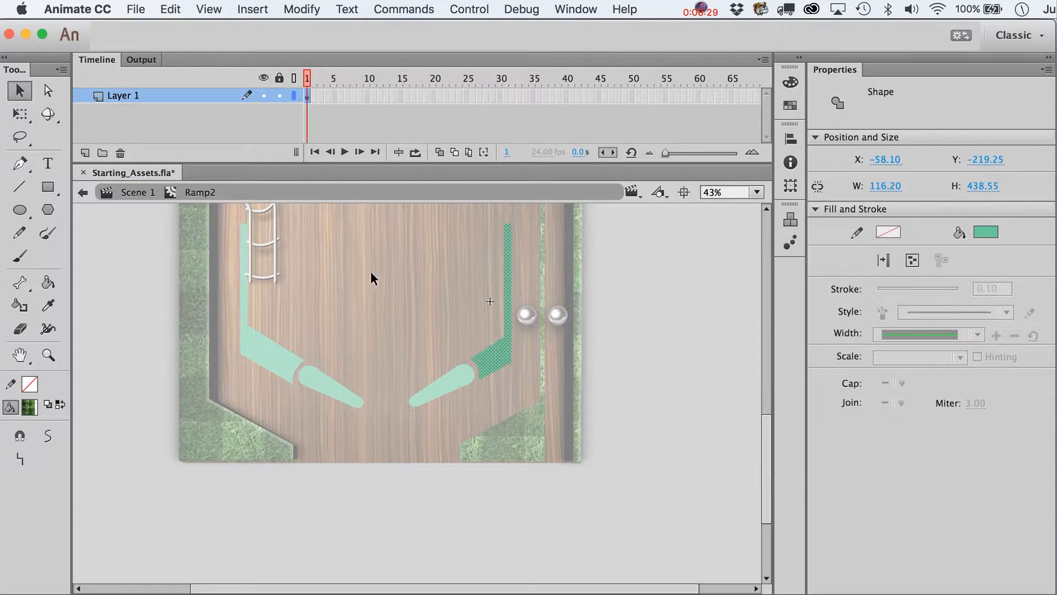
{"action": "left_click", "coordinate": [86, 153]}
{"action": "left_click_drag", "start_coordinate": [130, 101], "coordinate": [130, 144]}
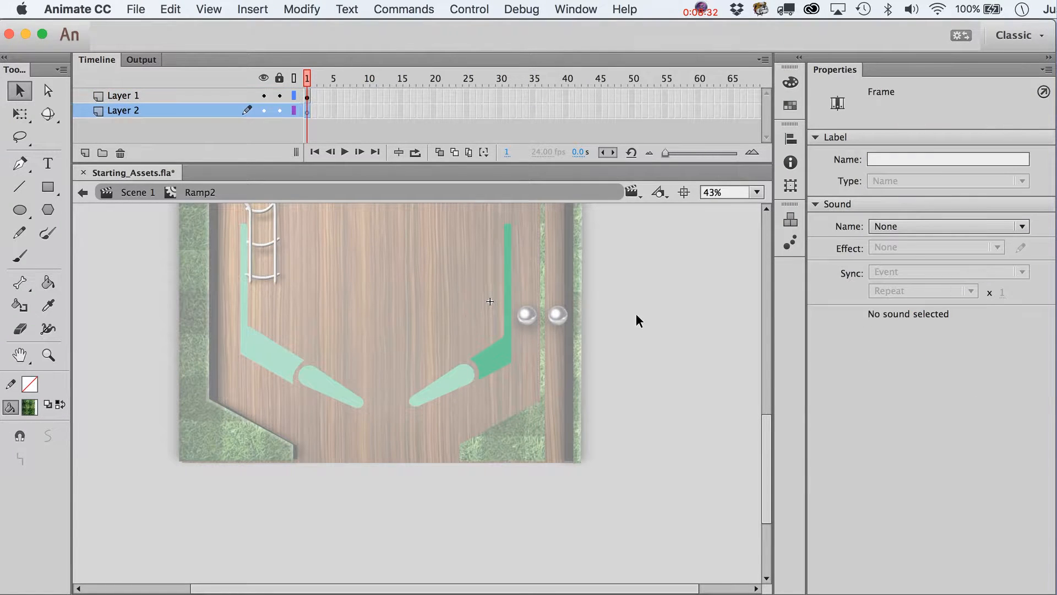
{"action": "key", "text": "super+l"}
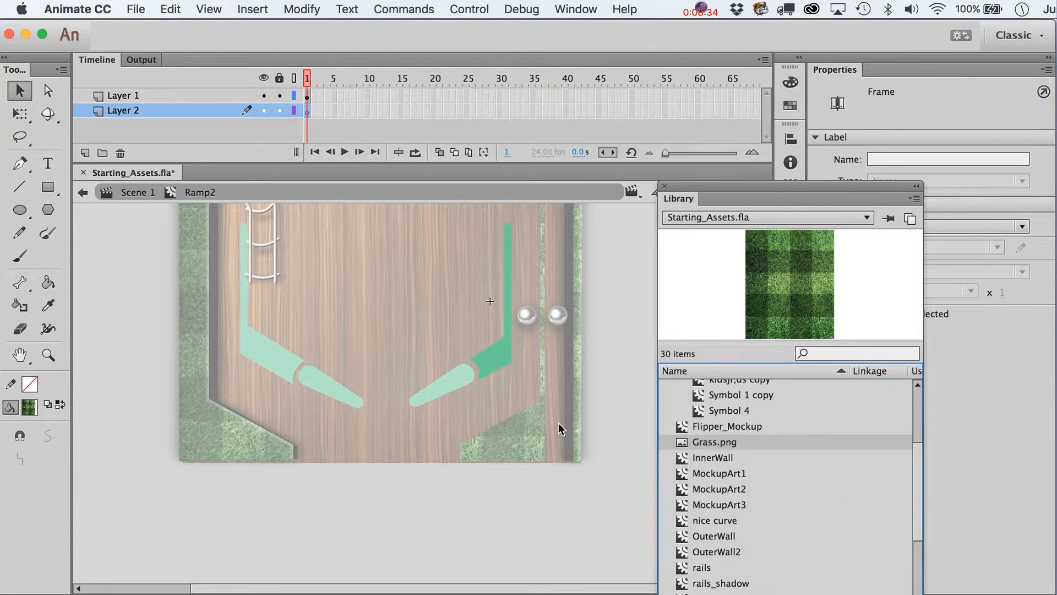
{"action": "left_click_drag", "start_coordinate": [559, 422], "coordinate": [551, 328]}
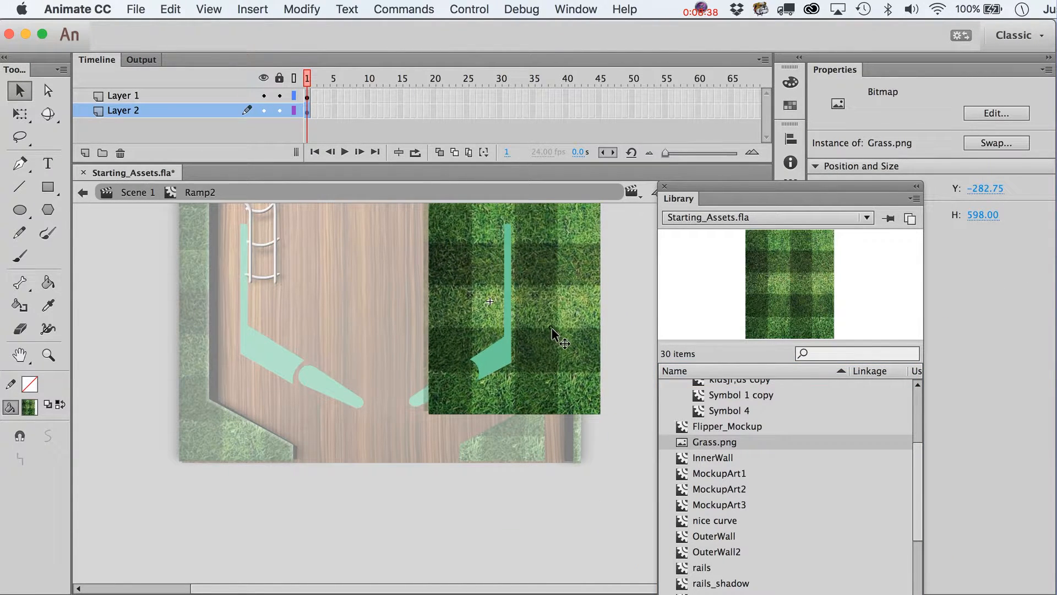
- Turn Ramp2's Layer 1 into a mask for the grass and return to Scene 1
{"action": "left_click", "coordinate": [165, 101]}
{"action": "right_click", "coordinate": [137, 101]}
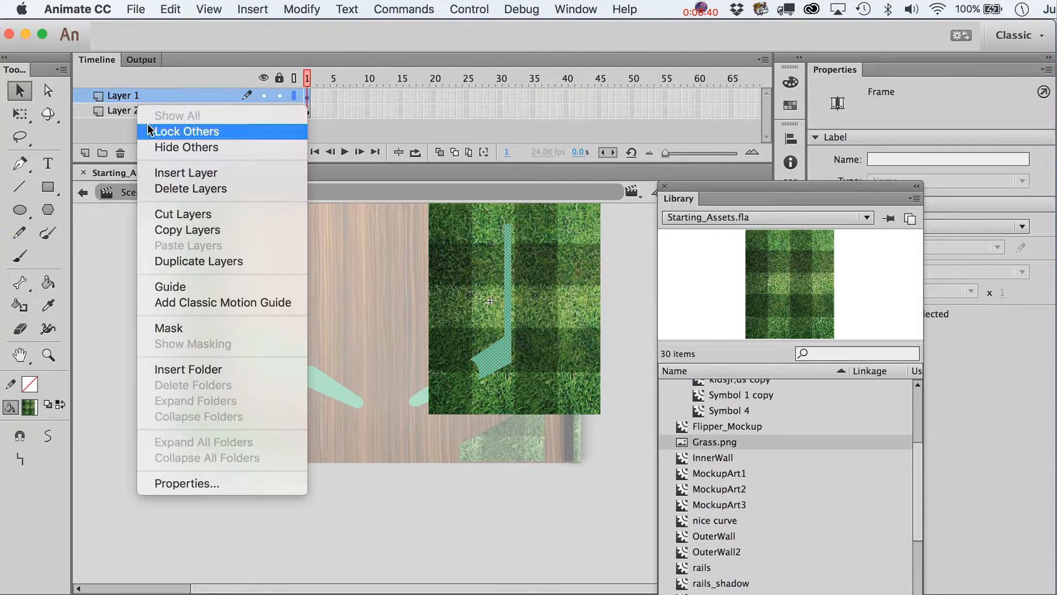
{"action": "left_click", "coordinate": [198, 329]}
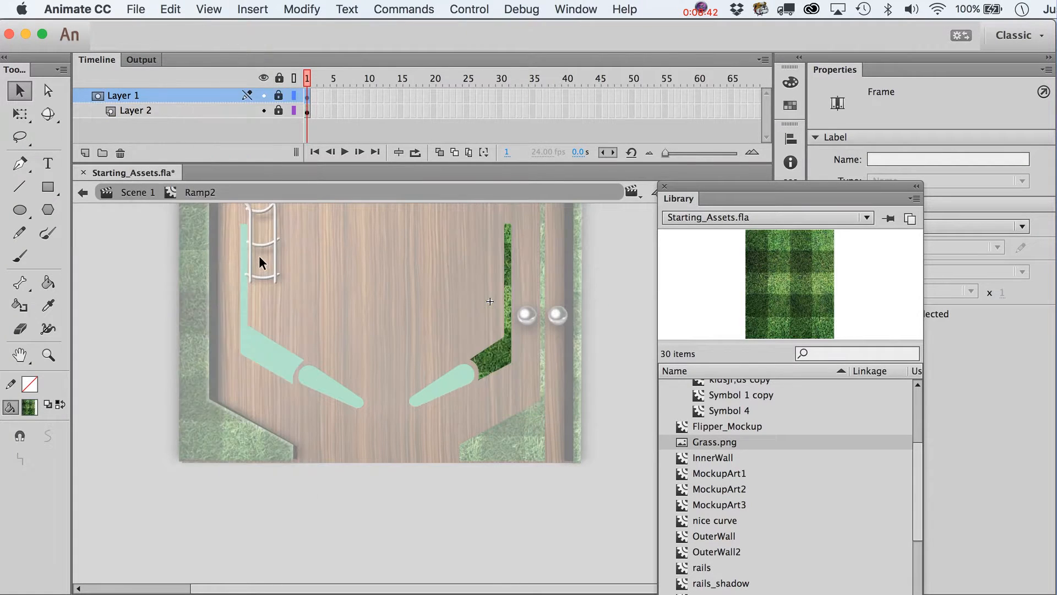
{"action": "left_click", "coordinate": [145, 192]}
- Inside the Ramp1 clip, add a layer beneath the ramp shape and place Grass.png from the library over the shape's area
{"action": "left_click", "coordinate": [269, 353]}
{"action": "double_click", "coordinate": [273, 346]}
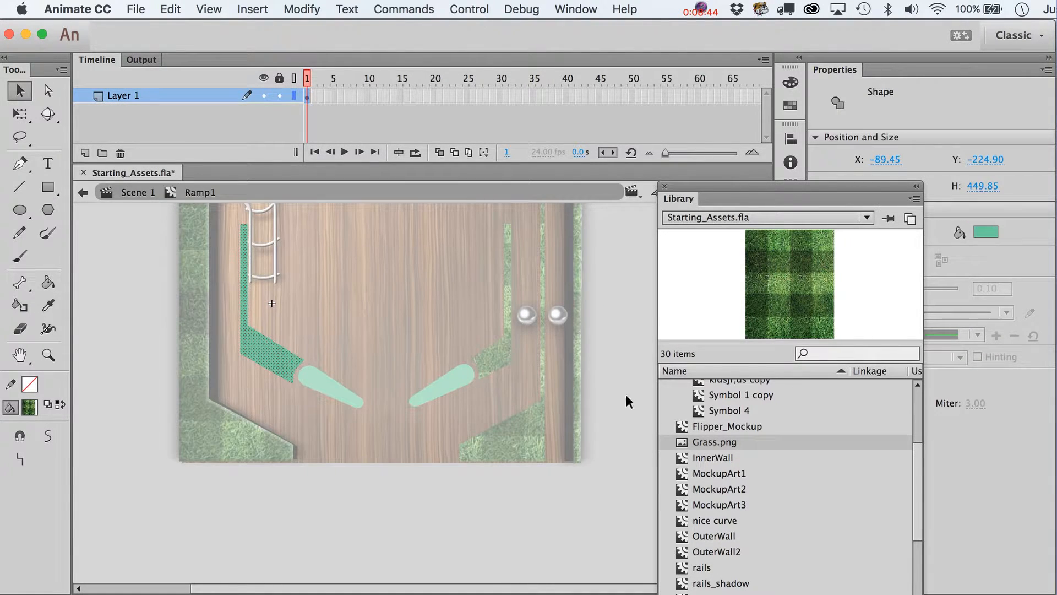
{"action": "left_click", "coordinate": [85, 153]}
{"action": "left_click_drag", "start_coordinate": [122, 95], "coordinate": [133, 142]}
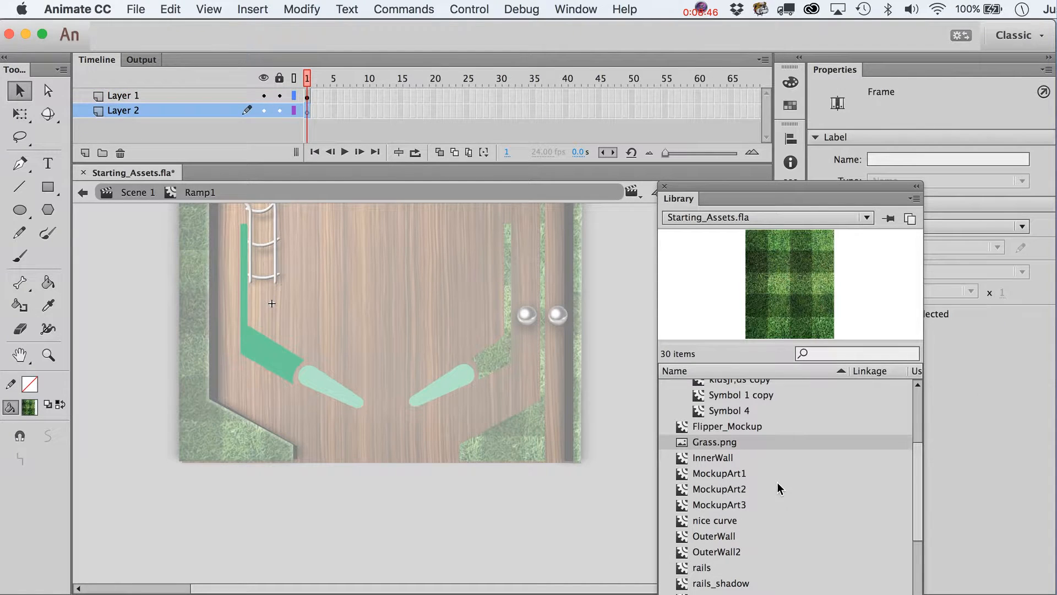
{"action": "left_click_drag", "start_coordinate": [700, 444], "coordinate": [323, 308]}
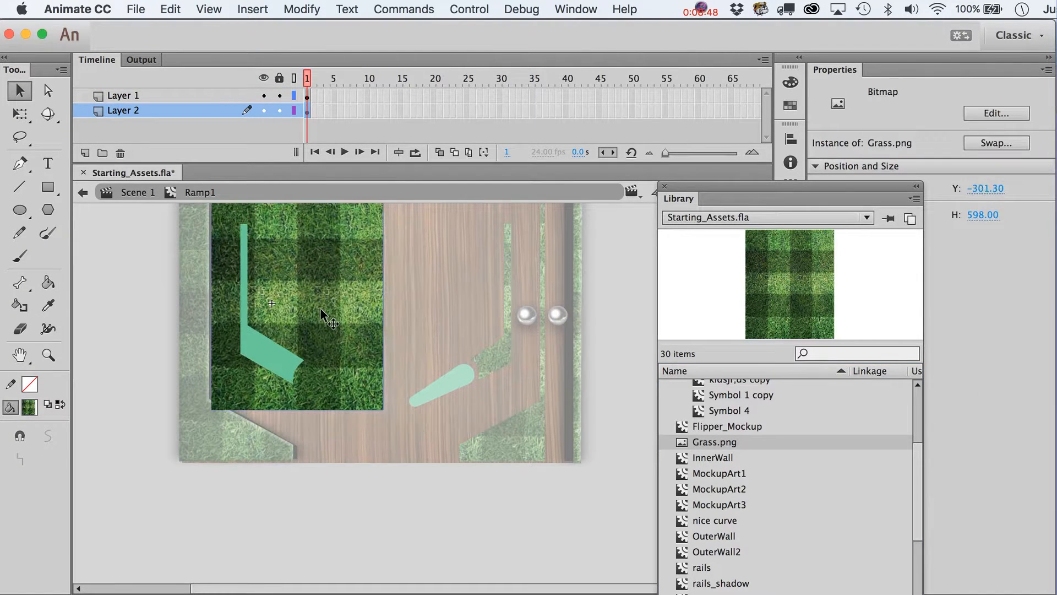
- Turn Ramp1's Layer 1 into a mask for the grass, return to Scene 1 and move the library clear of the stage
{"action": "left_click", "coordinate": [127, 96]}
{"action": "right_click", "coordinate": [127, 97]}
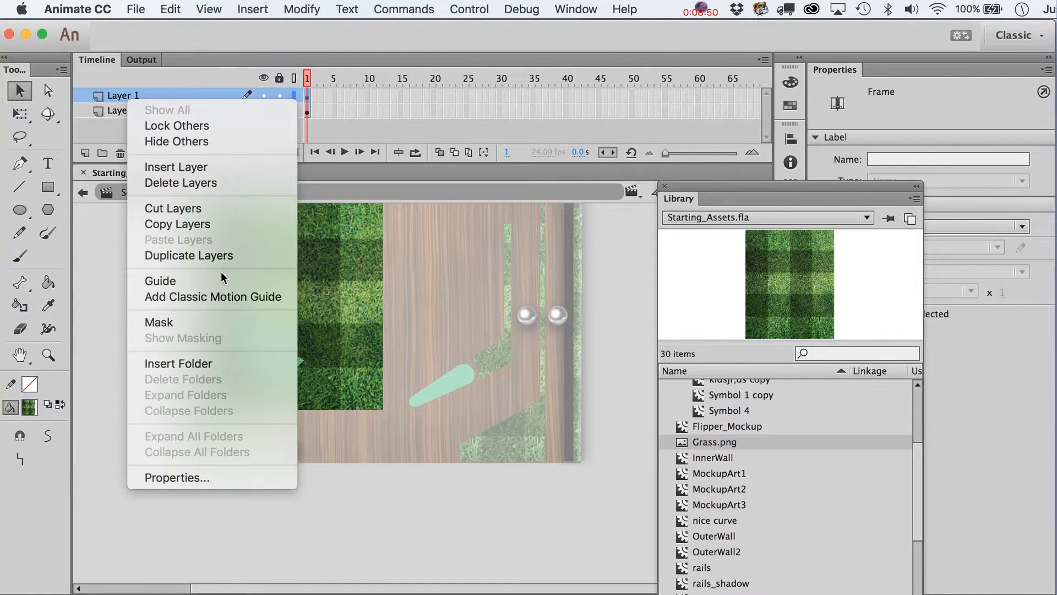
{"action": "left_click", "coordinate": [203, 322]}
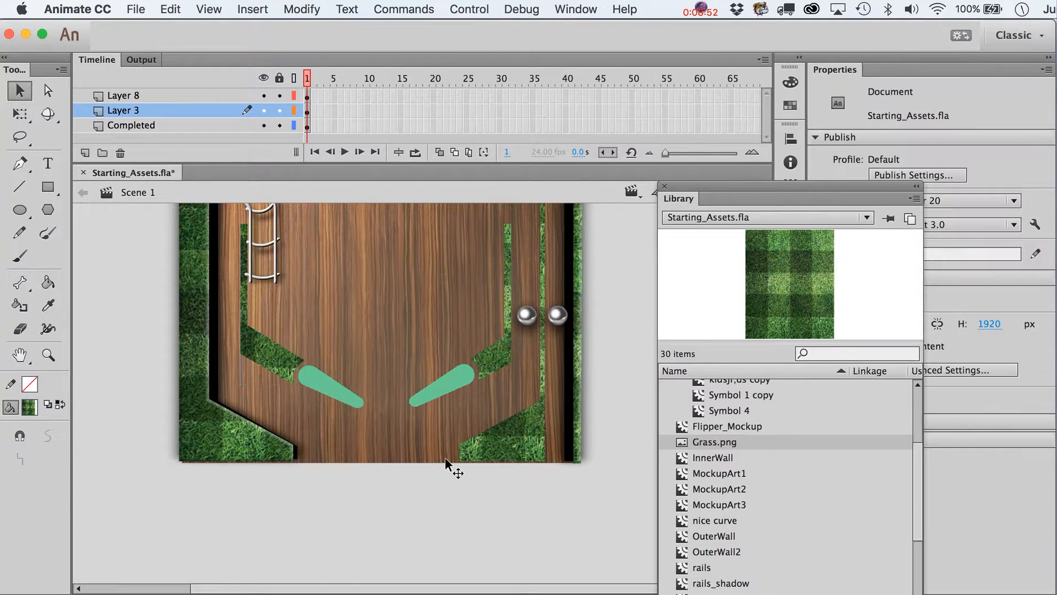
{"action": "left_click_drag", "start_coordinate": [677, 197], "coordinate": [930, 229]}
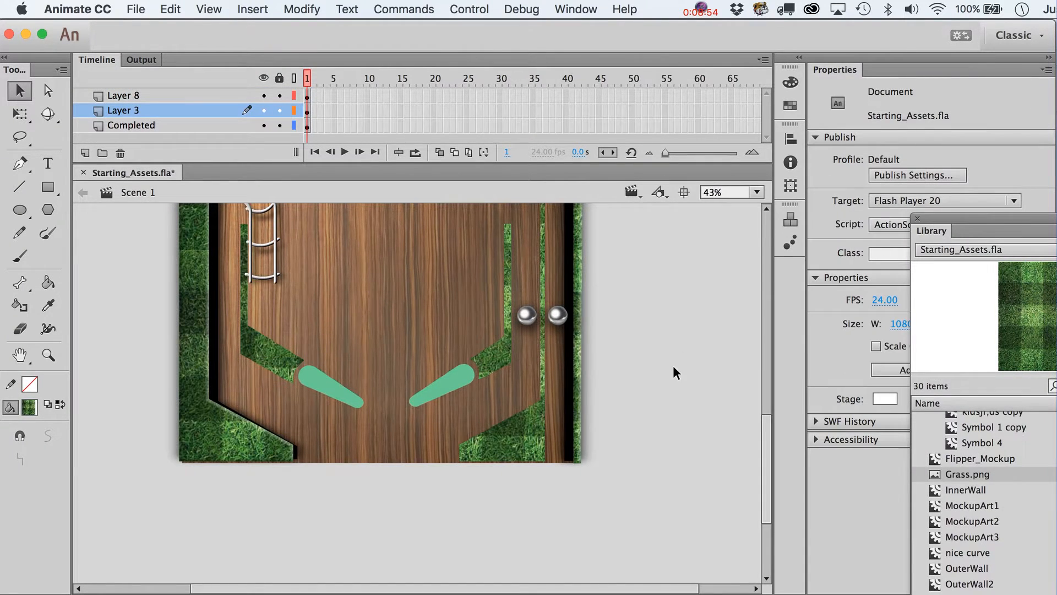
- Make a copy of the InnerWall instance and shift it horizontally off the table's right side to X 1170.15
{"action": "scroll", "coordinate": [673, 365], "scroll_direction": "up", "scroll_amount": 10}
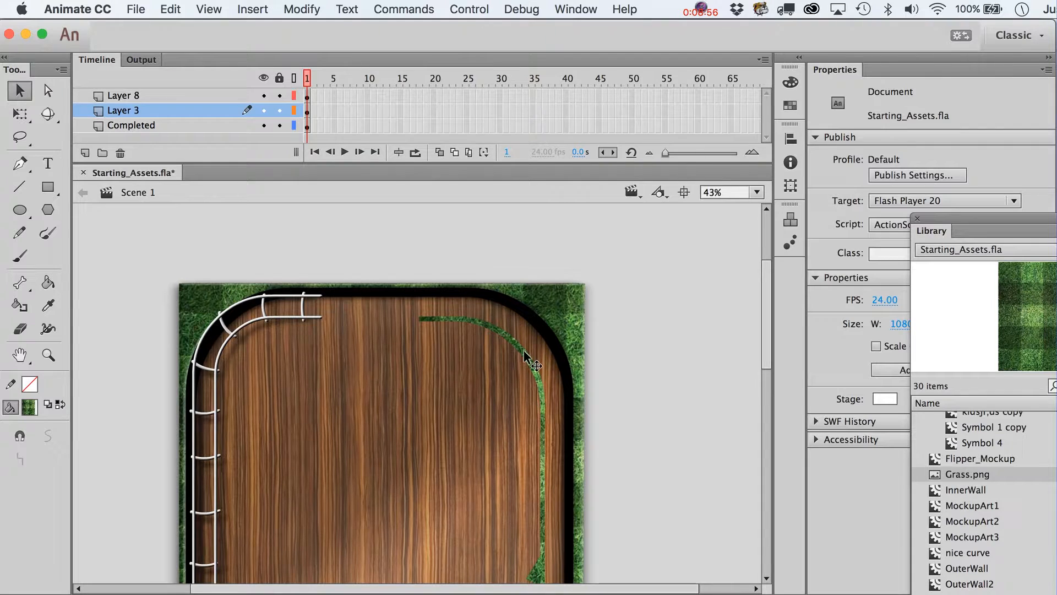
{"action": "left_click", "coordinate": [532, 361]}
{"action": "scroll", "coordinate": [582, 447], "scroll_direction": "down", "scroll_amount": 8}
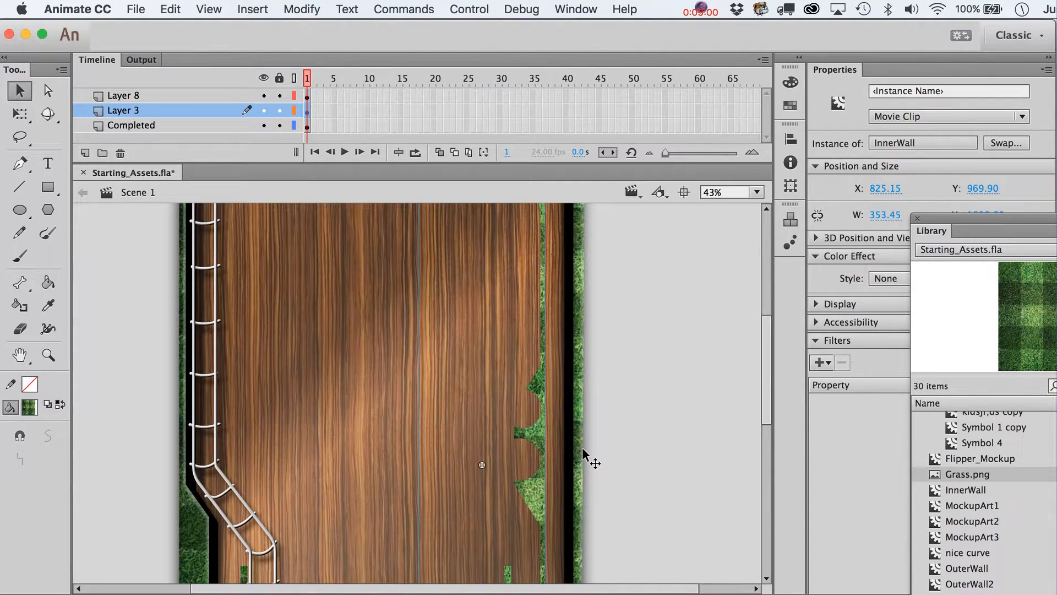
{"action": "key", "text": "shift+Right"}
{"action": "key", "text": "shift+Right"}
{"action": "key", "text": "shift+Right"}
{"action": "key", "text": "shift+Right"}
{"action": "key", "text": "shift+Right"}
{"action": "key", "text": "shift+Right"}
{"action": "key", "text": "shift+Right"}
{"action": "key", "text": "shift+Right"}
{"action": "key", "text": "shift+Right"}
{"action": "key", "text": "shift+Right"}
{"action": "key", "text": "shift+Right"}
{"action": "key", "text": "shift+Right"}
{"action": "key", "text": "shift+Right"}
{"action": "key", "text": "shift+Right"}
{"action": "key", "text": "shift+Right"}
{"action": "key", "text": "shift+Right"}
{"action": "key", "text": "shift+Right"}
{"action": "key", "text": "shift+Right"}
{"action": "key", "text": "shift+Right"}
{"action": "key", "text": "shift+Right"}
{"action": "key", "text": "shift+Right"}
{"action": "key", "text": "shift+Right"}
{"action": "key", "text": "shift+Right"}
{"action": "key", "text": "shift+Right"}
- Duplicate the symbol of the offset wall instance as InnerWall copy and open the duplicate for editing
{"action": "key", "text": "super+shift+d"}
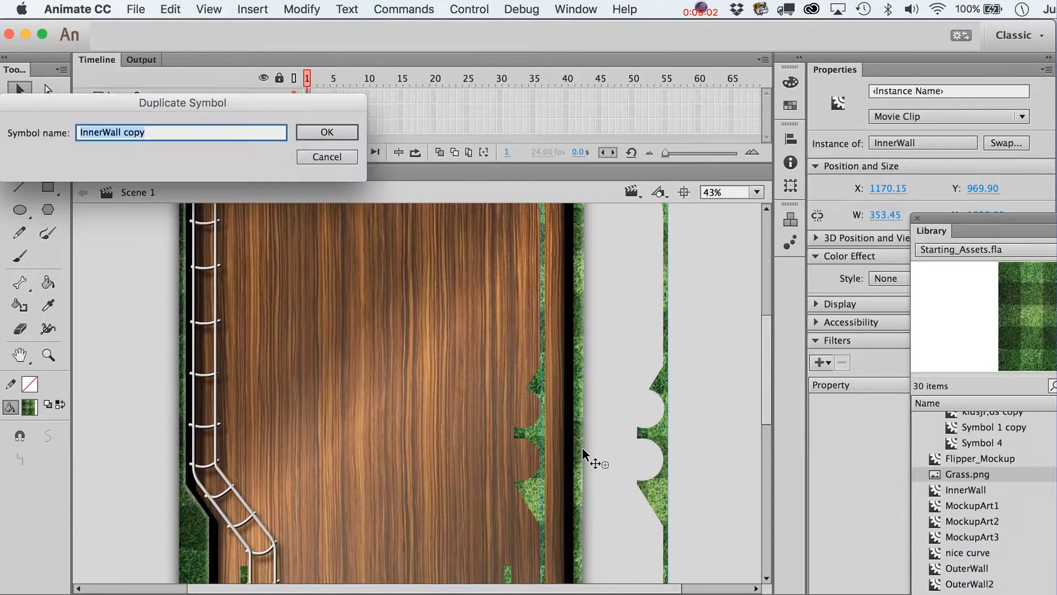
{"action": "key", "text": "Return"}
{"action": "double_click", "coordinate": [659, 396]}
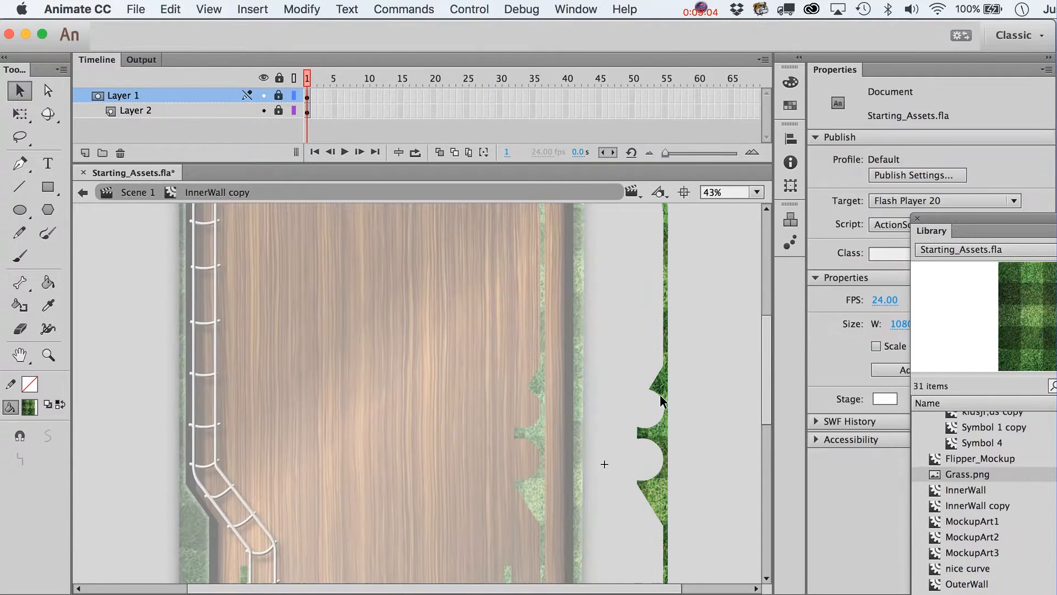
{"action": "left_click", "coordinate": [174, 98]}
{"action": "left_click", "coordinate": [120, 153]}
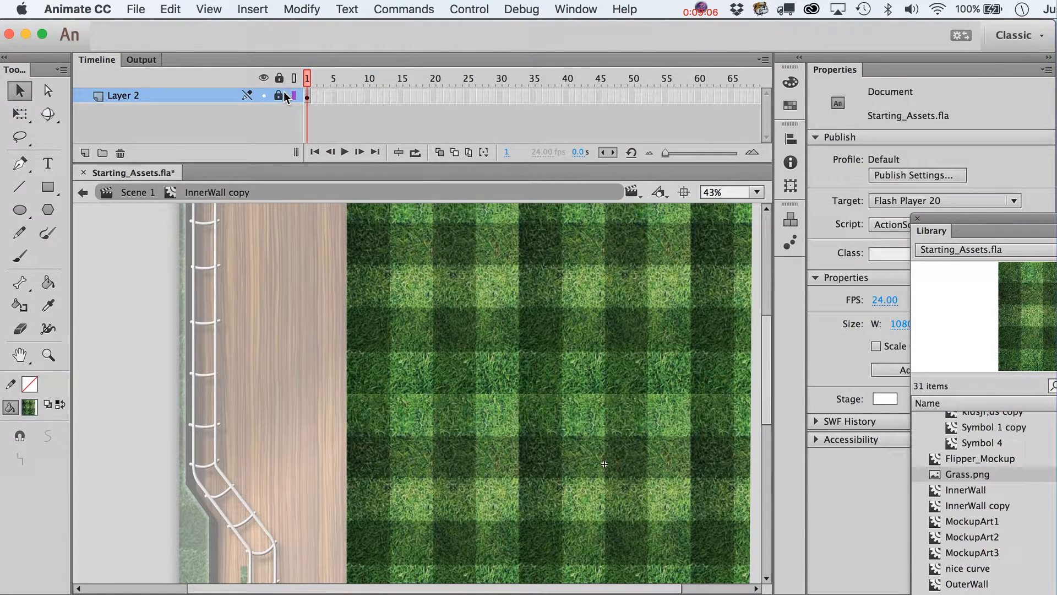
{"action": "key", "text": "super+z"}
- Delete the grass layer from InnerWall copy, turn Layer 1 back into a normal layer and close the library
{"action": "left_click", "coordinate": [121, 154]}
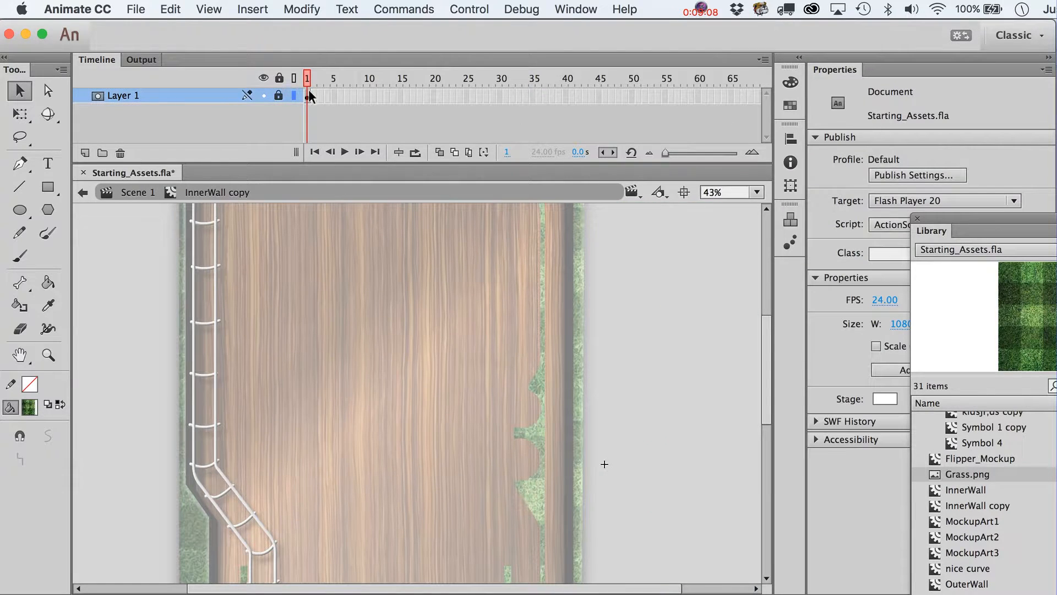
{"action": "right_click", "coordinate": [164, 94]}
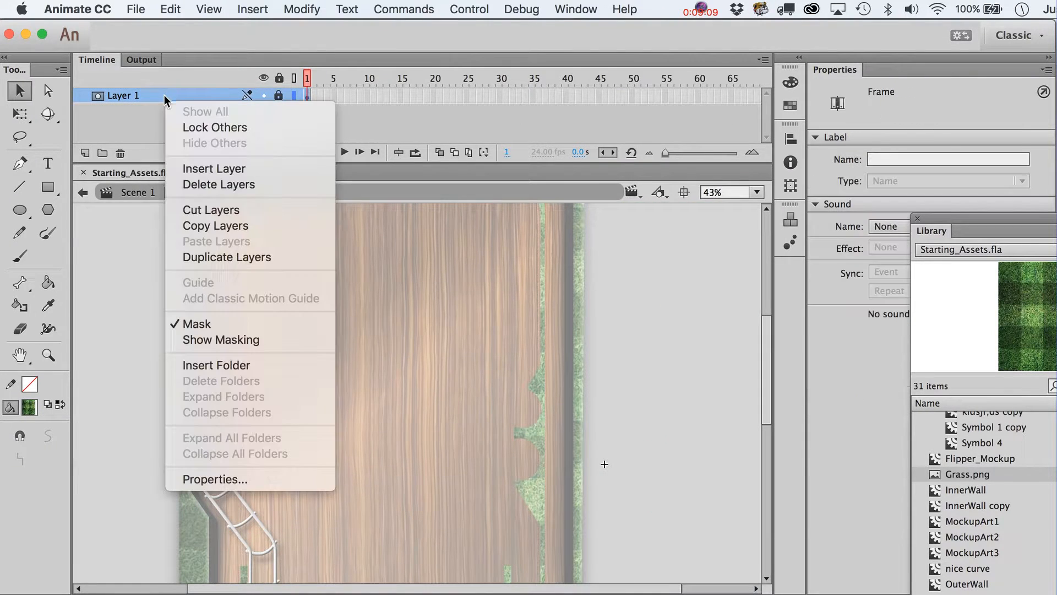
{"action": "left_click", "coordinate": [191, 324]}
{"action": "left_click", "coordinate": [659, 385]}
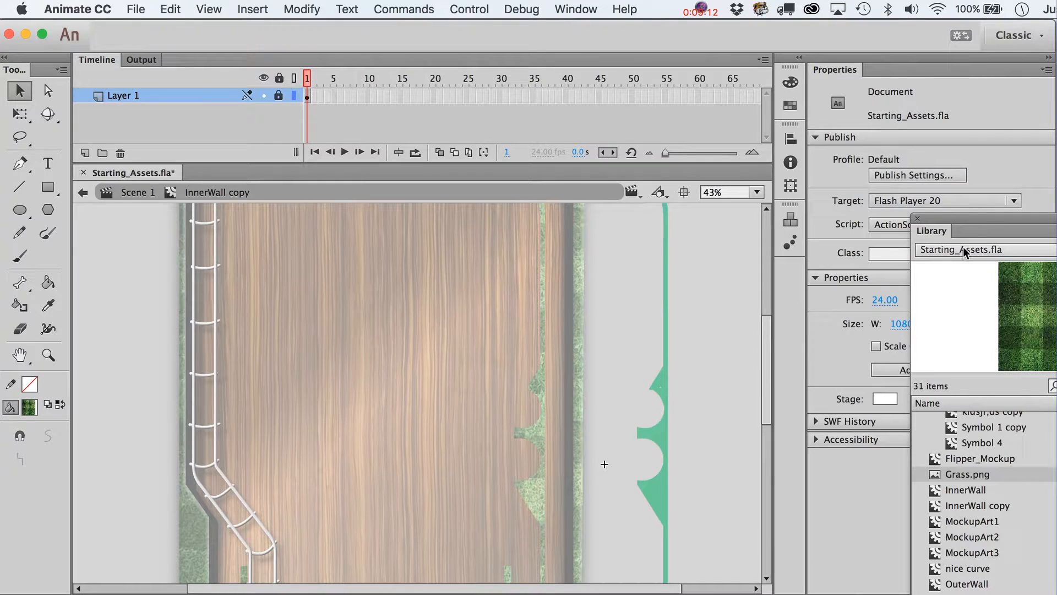
{"action": "left_click", "coordinate": [918, 219]}
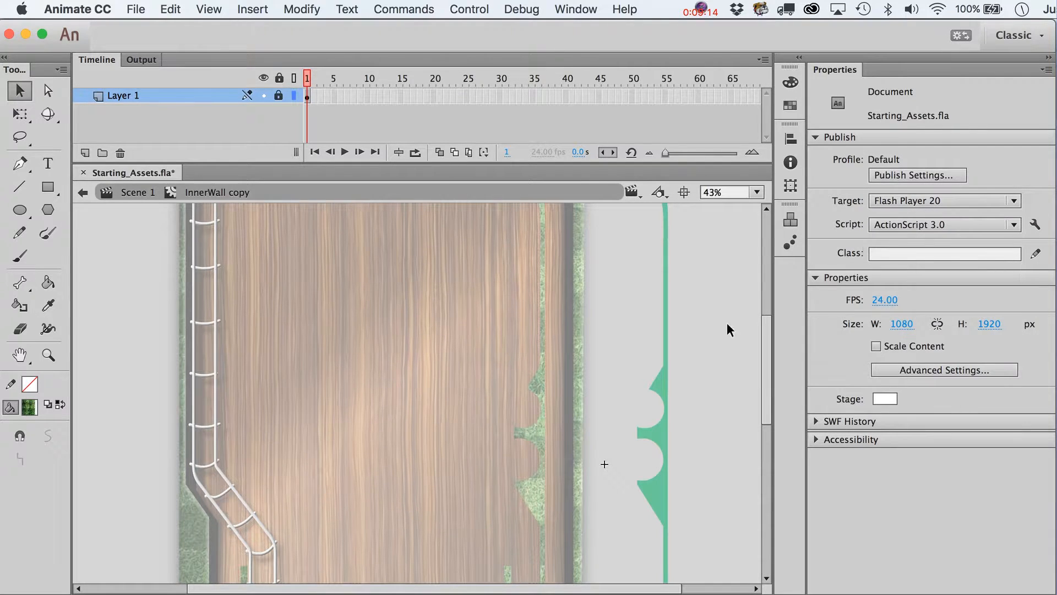
- Unlock Layer 1 of InnerWall copy and change the wall shape's fill to black, keeping its position
{"action": "left_click", "coordinate": [279, 95]}
{"action": "left_click", "coordinate": [661, 380]}
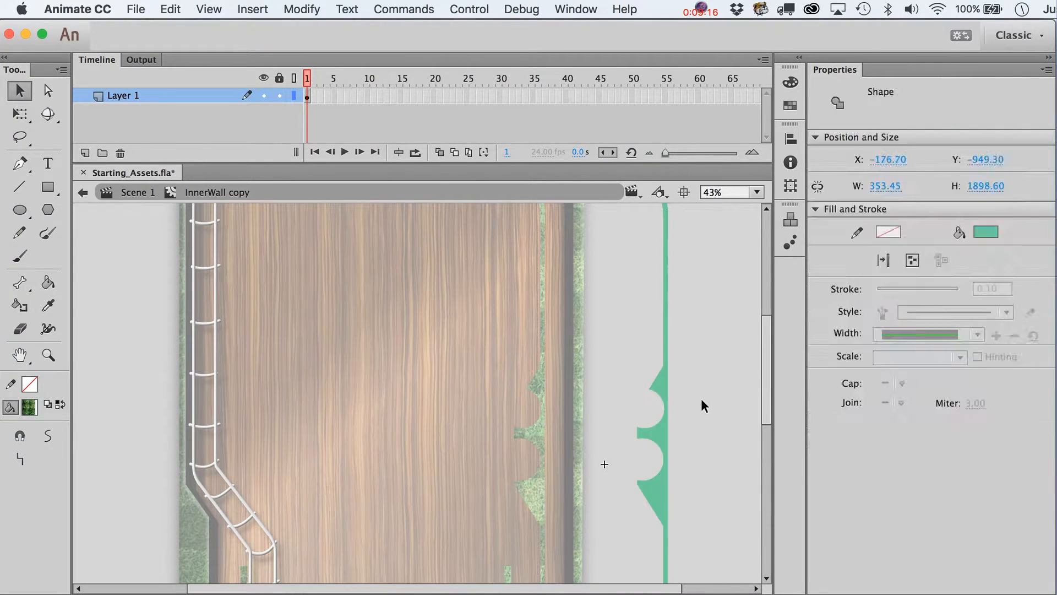
{"action": "left_click", "coordinate": [28, 407]}
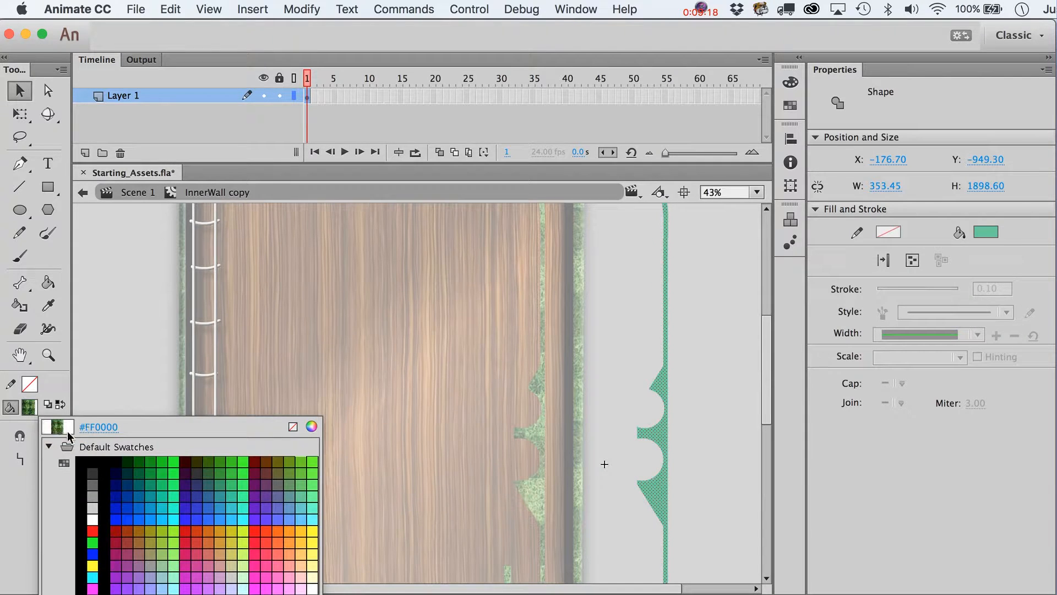
{"action": "left_click", "coordinate": [98, 455]}
{"action": "left_click", "coordinate": [704, 438]}
{"action": "left_click", "coordinate": [673, 422]}
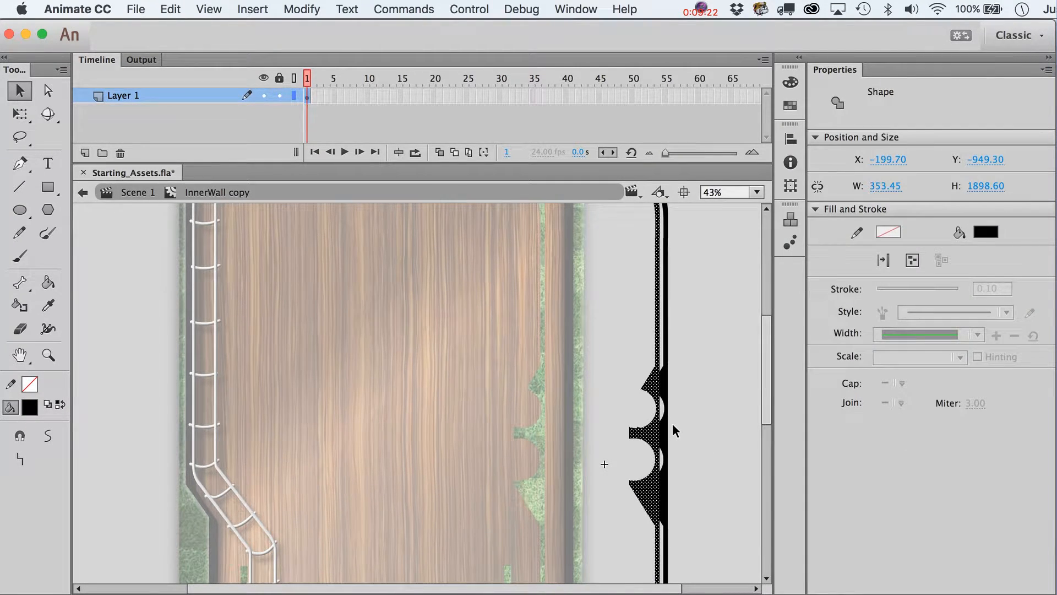
{"action": "left_click", "coordinate": [673, 437]}
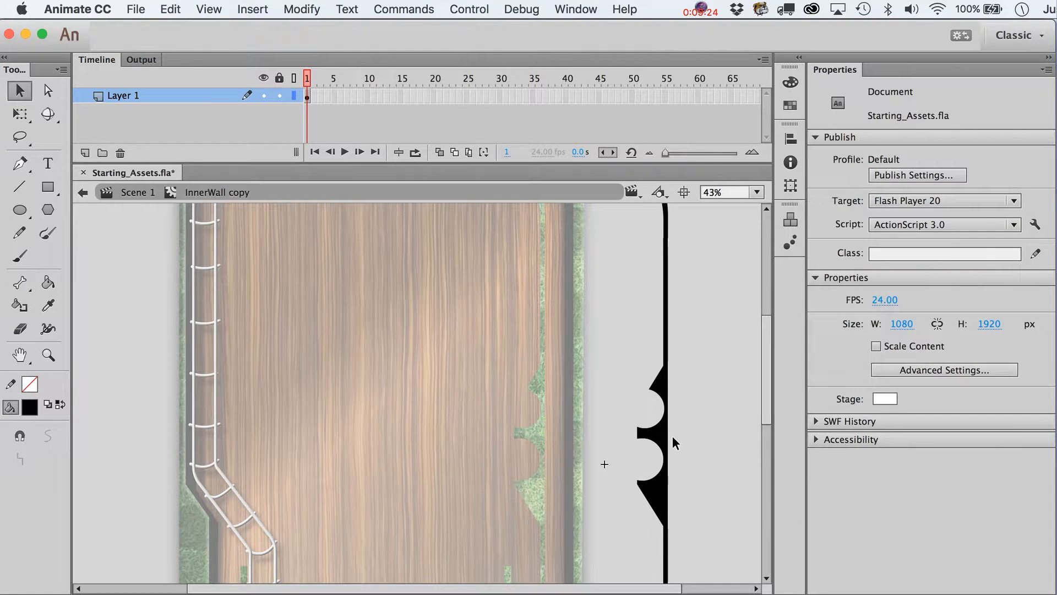
- Expand the black wall shape's fill outward by 4 px three times
{"action": "left_click", "coordinate": [651, 431]}
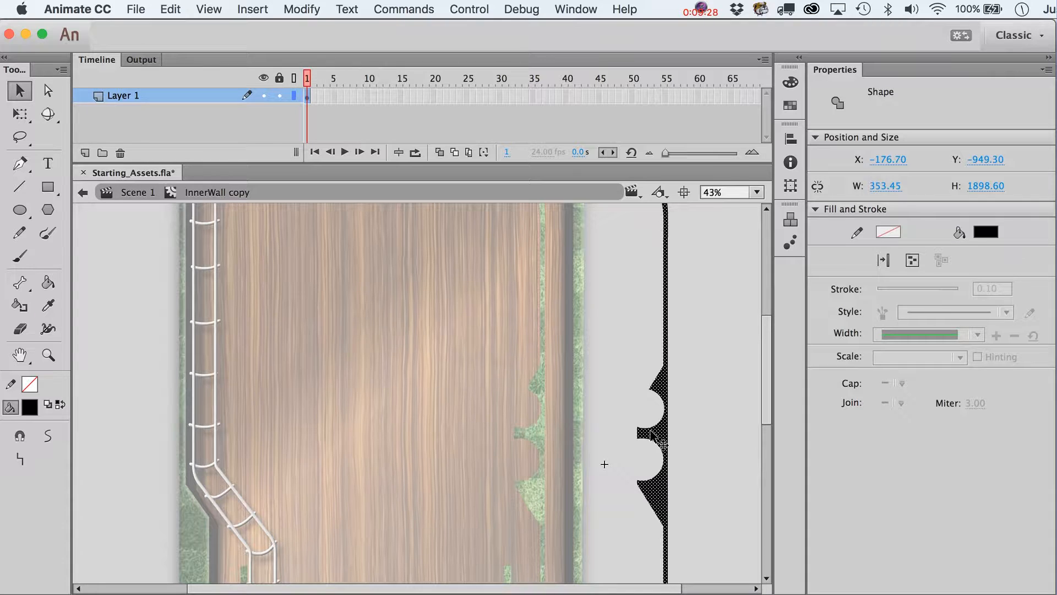
{"action": "left_click", "coordinate": [302, 8]}
{"action": "mouse_move", "coordinate": [316, 127]}
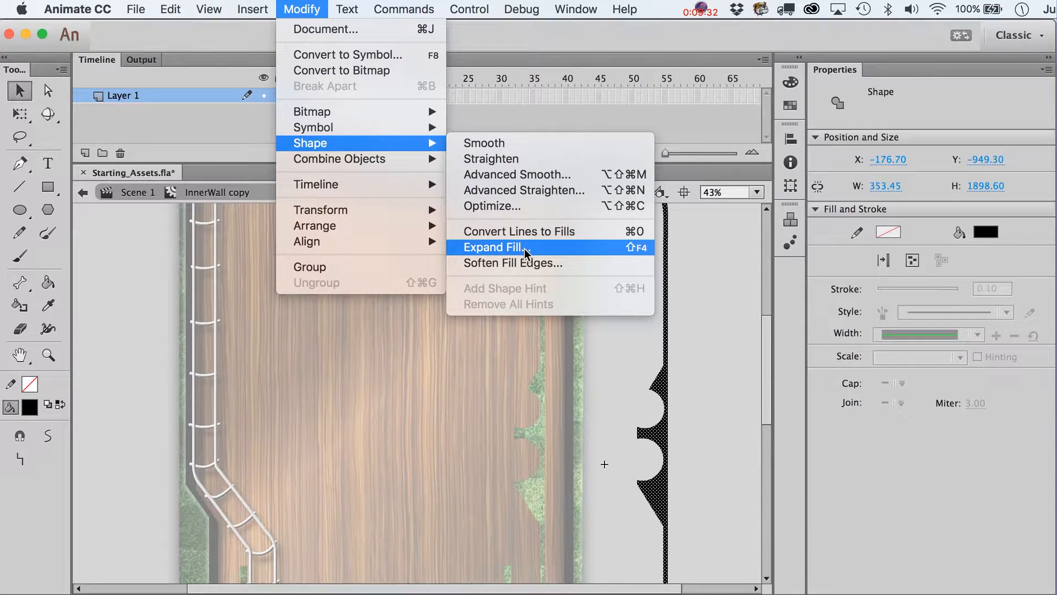
{"action": "left_click", "coordinate": [525, 252]}
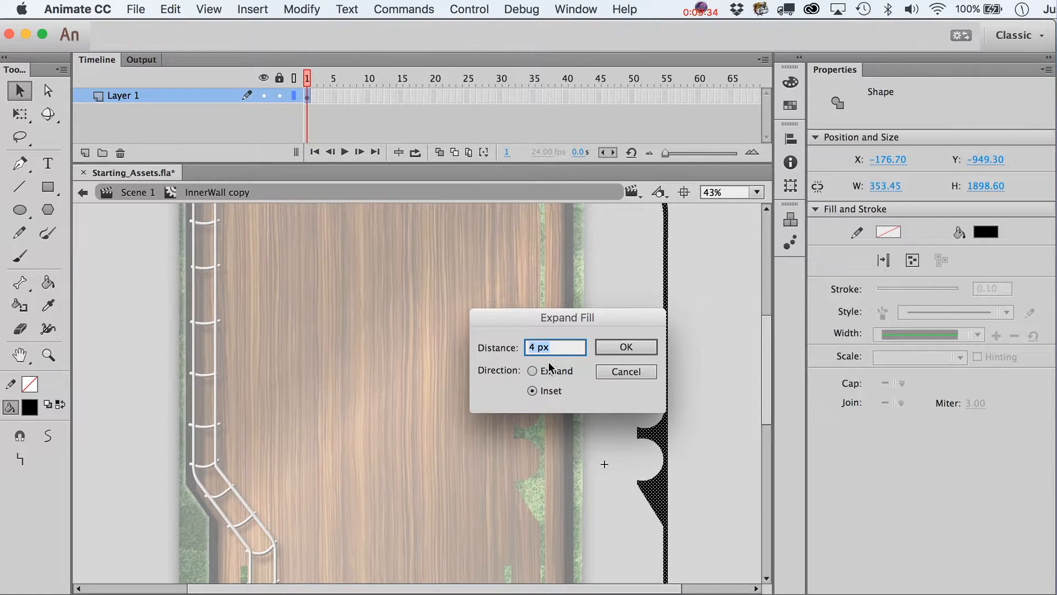
{"action": "left_click", "coordinate": [532, 370]}
{"action": "left_click", "coordinate": [646, 344]}
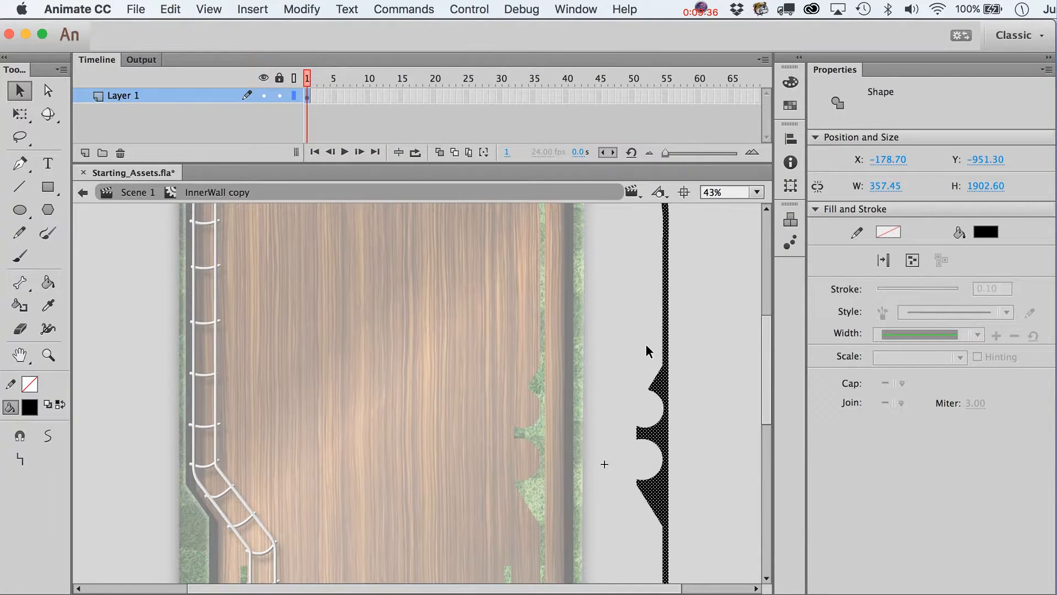
{"action": "key", "text": "super+shift+e"}
{"action": "left_click", "coordinate": [646, 345]}
{"action": "key", "text": "super+shift+e"}
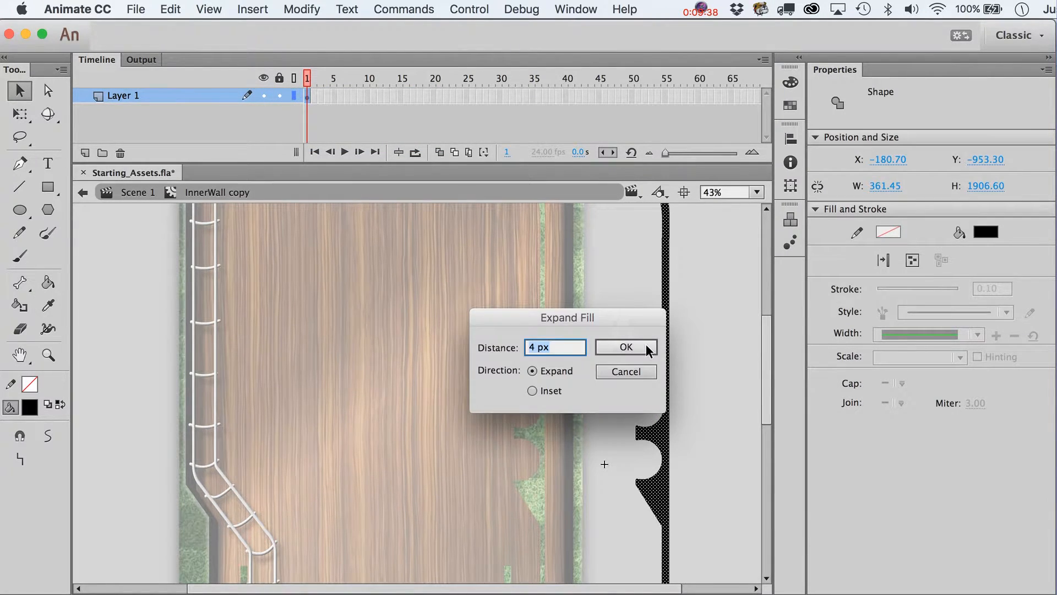
{"action": "left_click", "coordinate": [647, 346]}
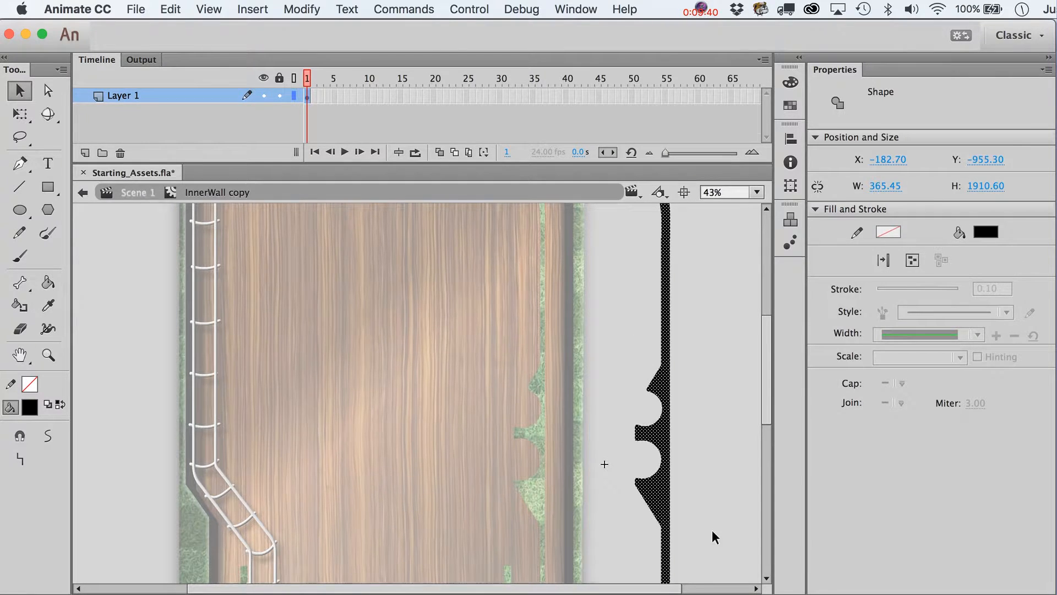
- Return to Scene 1, move the black InnerWall copy horizontally back to X 825.15 and send it behind the grass wall
{"action": "double_click", "coordinate": [676, 498]}
{"action": "key", "text": "shift+Left"}
{"action": "key", "text": "shift+Left"}
{"action": "key", "text": "shift+Left"}
{"action": "key", "text": "shift+Left"}
{"action": "key", "text": "shift+Left"}
{"action": "key", "text": "shift+Left"}
{"action": "key", "text": "shift+Left"}
{"action": "key", "text": "shift+Left"}
{"action": "key", "text": "shift+Left"}
{"action": "key", "text": "shift+Left"}
{"action": "key", "text": "shift+Left"}
{"action": "key", "text": "shift+Left"}
{"action": "key", "text": "shift+Left"}
{"action": "key", "text": "shift+Left"}
{"action": "key", "text": "shift+Left"}
{"action": "key", "text": "shift+Left"}
{"action": "key", "text": "shift+Left"}
{"action": "key", "text": "shift+Left"}
{"action": "key", "text": "shift+Left"}
{"action": "key", "text": "shift+Left"}
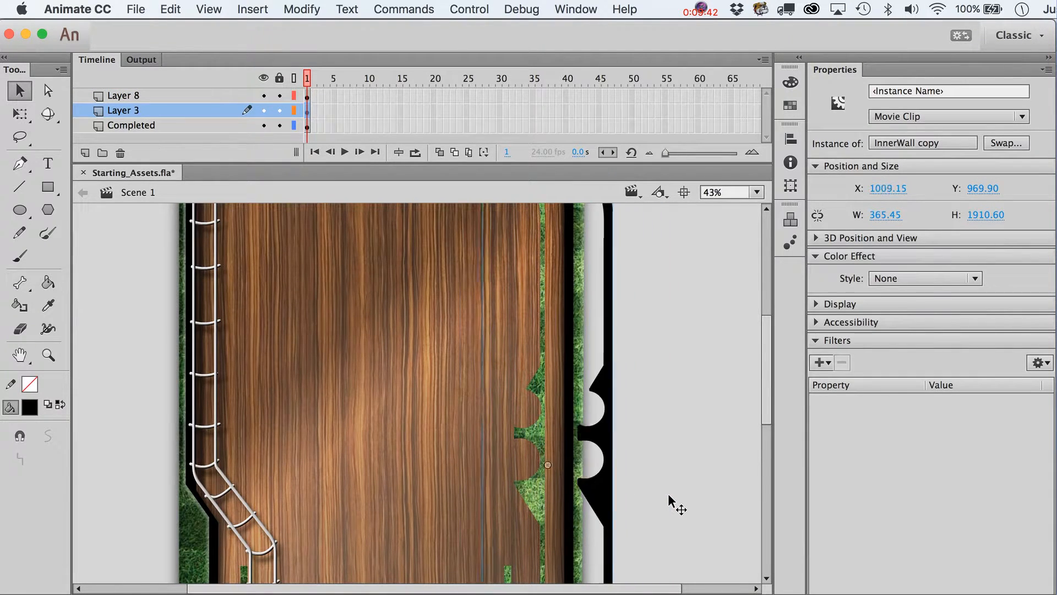
{"action": "key", "text": "super+Down"}
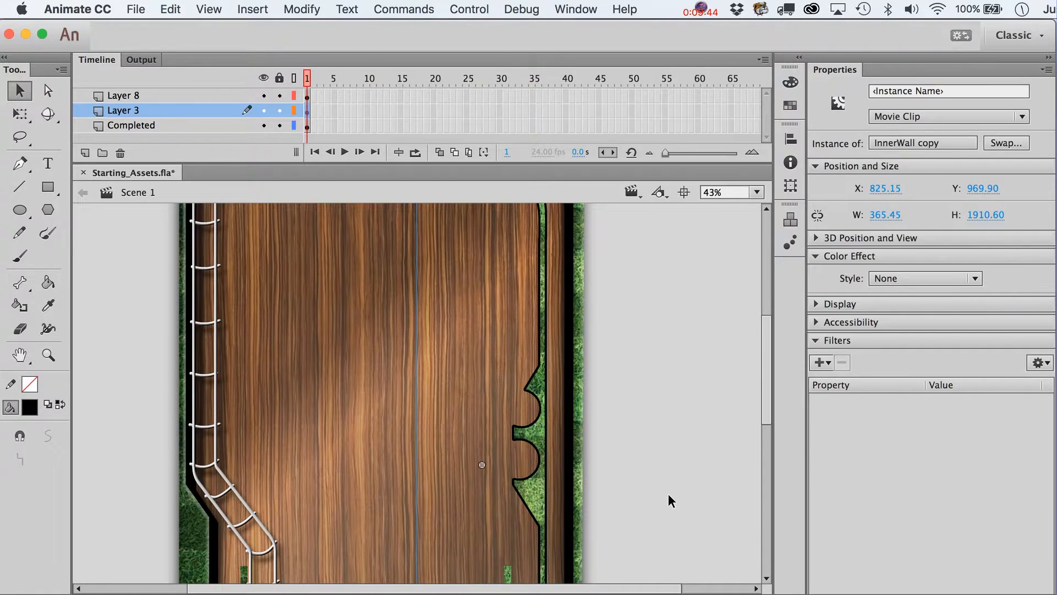
- Nudge the black InnerWall copy down and to the left to X 822.85, Y 974.50
{"action": "key", "text": "Down"}
{"action": "key", "text": "Down"}
{"action": "key", "text": "Down"}
{"action": "key", "text": "Down"}
{"action": "key", "text": "Left"}
{"action": "key", "text": "Left"}
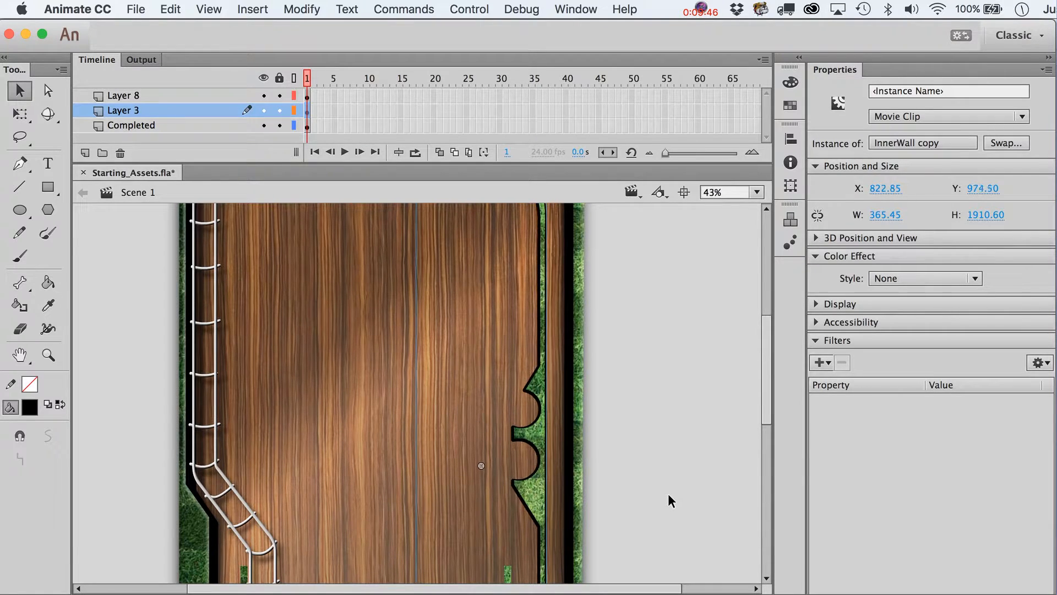
- Expand the fill inside InnerWall copy outward by another 10 px and return to Scene 1
{"action": "scroll", "coordinate": [669, 494], "scroll_direction": "down", "scroll_amount": 5}
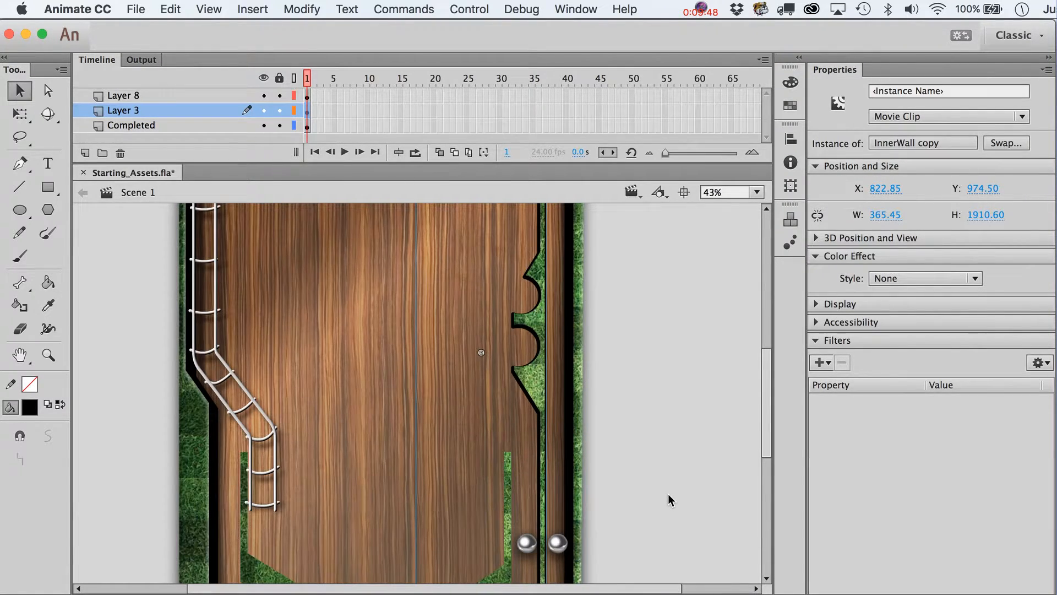
{"action": "double_click", "coordinate": [528, 331]}
{"action": "key", "text": "super+shift+e"}
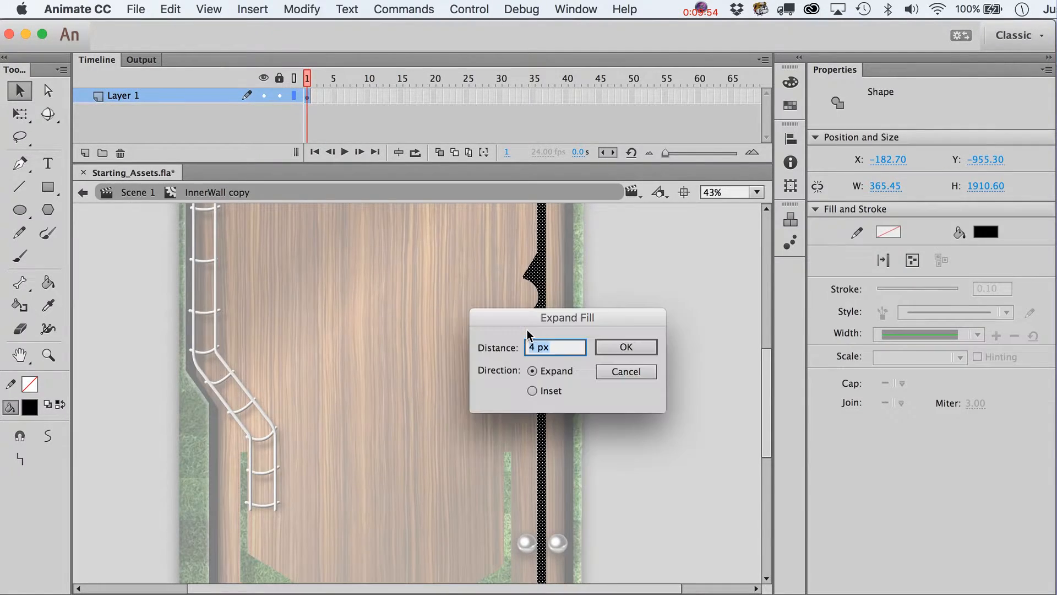
{"action": "type", "text": "10"}
{"action": "key", "text": "Return"}
{"action": "double_click", "coordinate": [665, 389]}
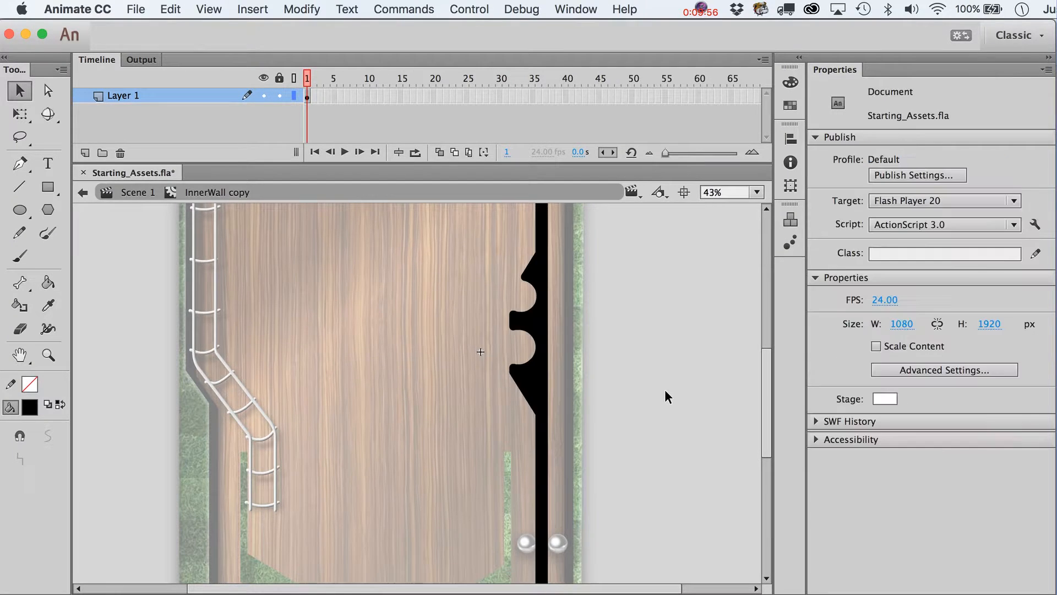
- Nudge the thickened InnerWall copy to X 818.25, Y 976.80, checking its black edge along the whole wall
{"action": "key", "text": "Left"}
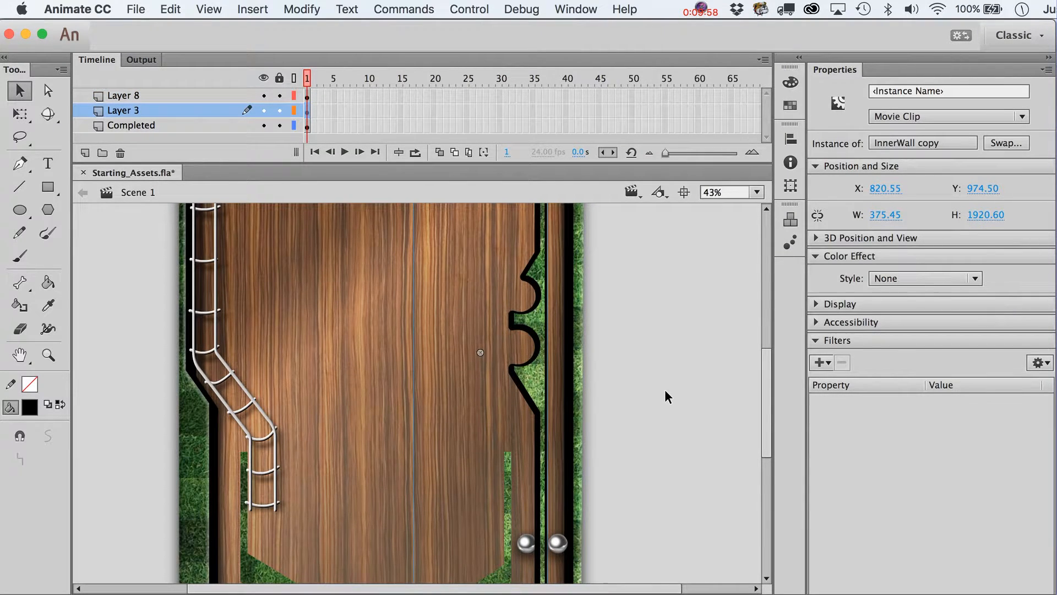
{"action": "left_click", "coordinate": [665, 389]}
{"action": "scroll", "coordinate": [665, 389], "scroll_direction": "up", "scroll_amount": 5}
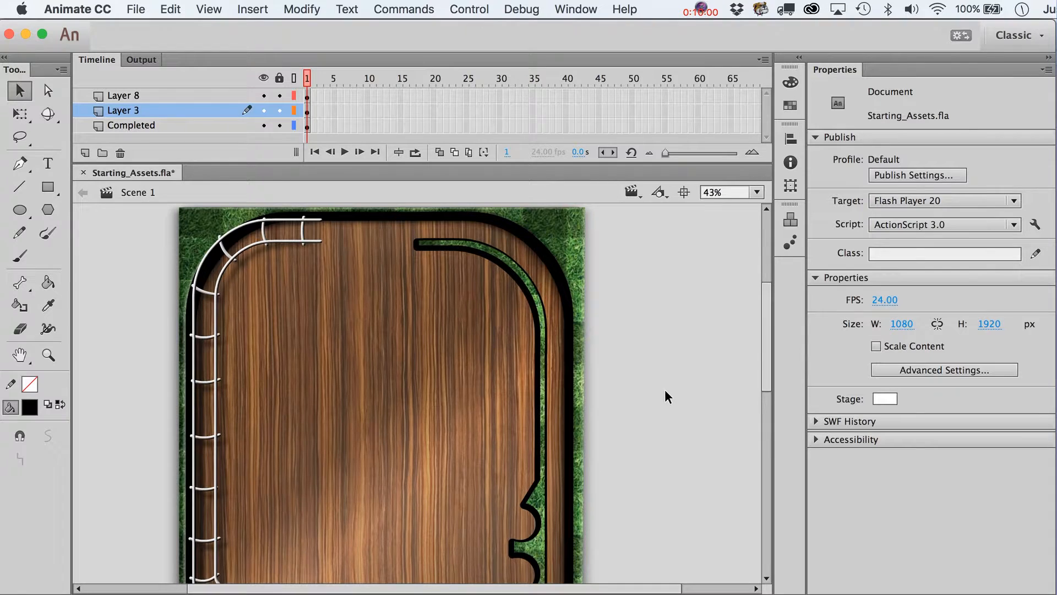
{"action": "key", "text": "super+a"}
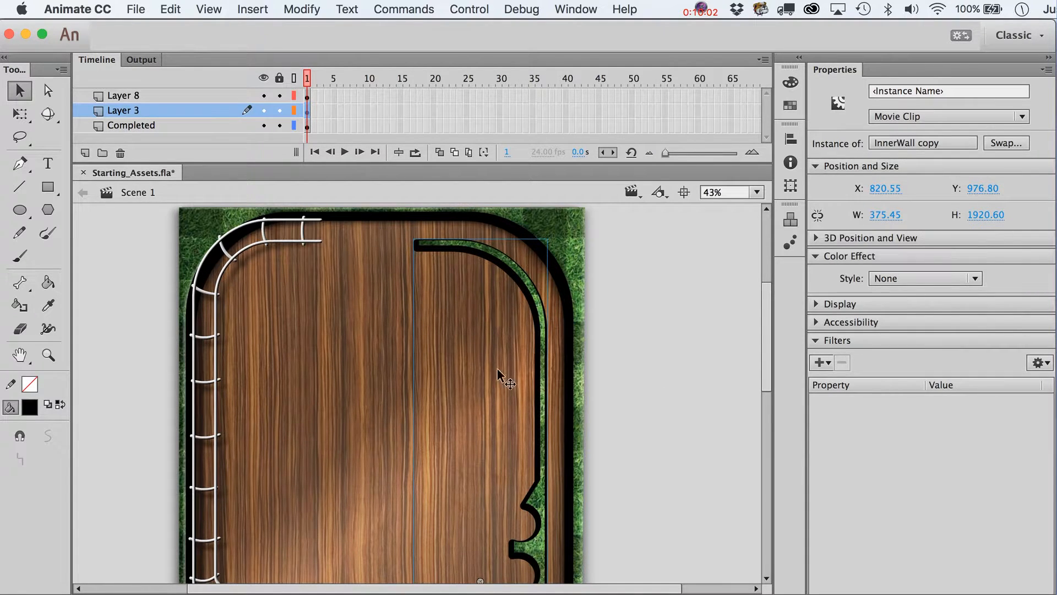
{"action": "scroll", "coordinate": [467, 407], "scroll_direction": "down", "scroll_amount": 10}
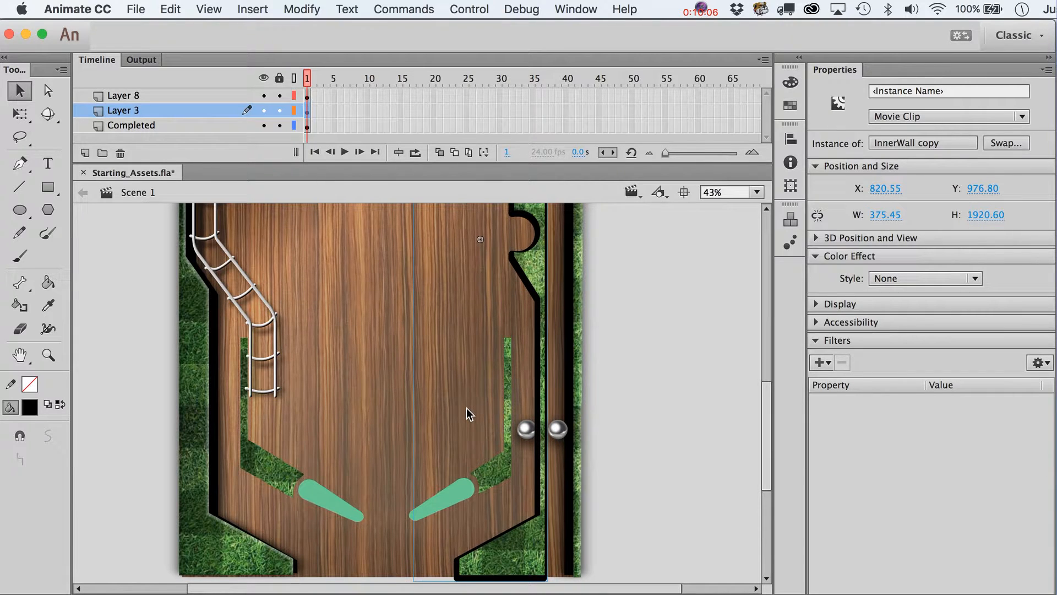
{"action": "scroll", "coordinate": [624, 405], "scroll_direction": "up", "scroll_amount": 3}
{"action": "scroll", "coordinate": [624, 408], "scroll_direction": "up", "scroll_amount": 5}
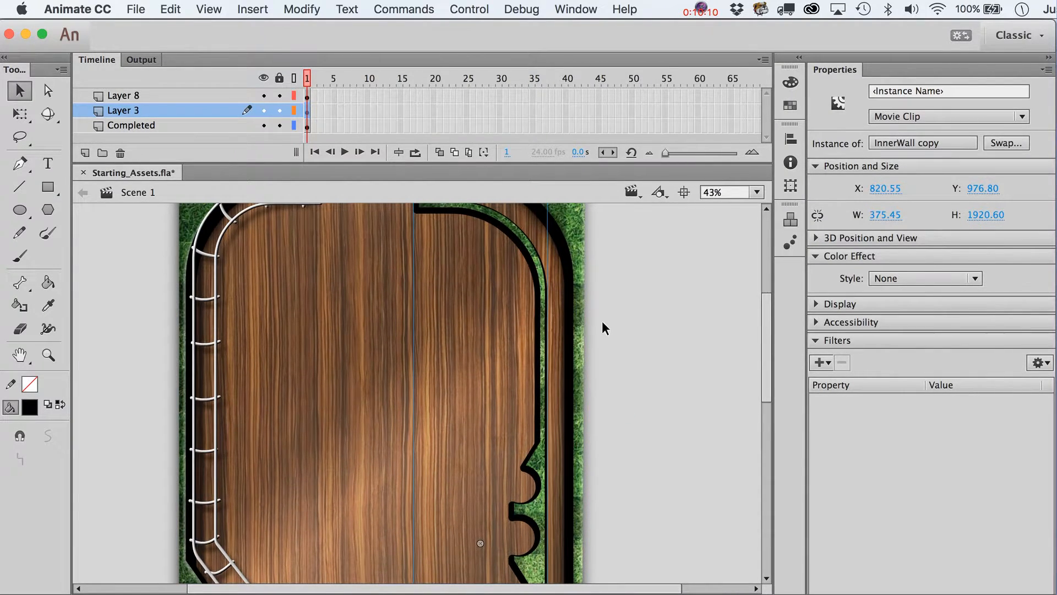
{"action": "left_click", "coordinate": [670, 329]}
{"action": "scroll", "coordinate": [669, 330], "scroll_direction": "down", "scroll_amount": 7}
{"action": "scroll", "coordinate": [670, 331], "scroll_direction": "down", "scroll_amount": 9}
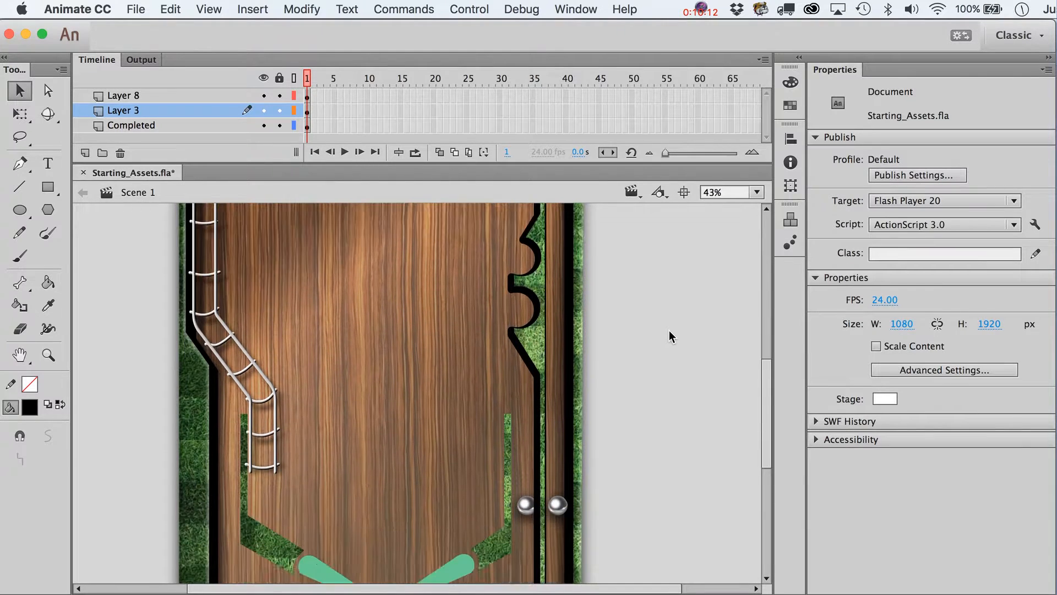
{"action": "scroll", "coordinate": [669, 331], "scroll_direction": "up", "scroll_amount": 13}
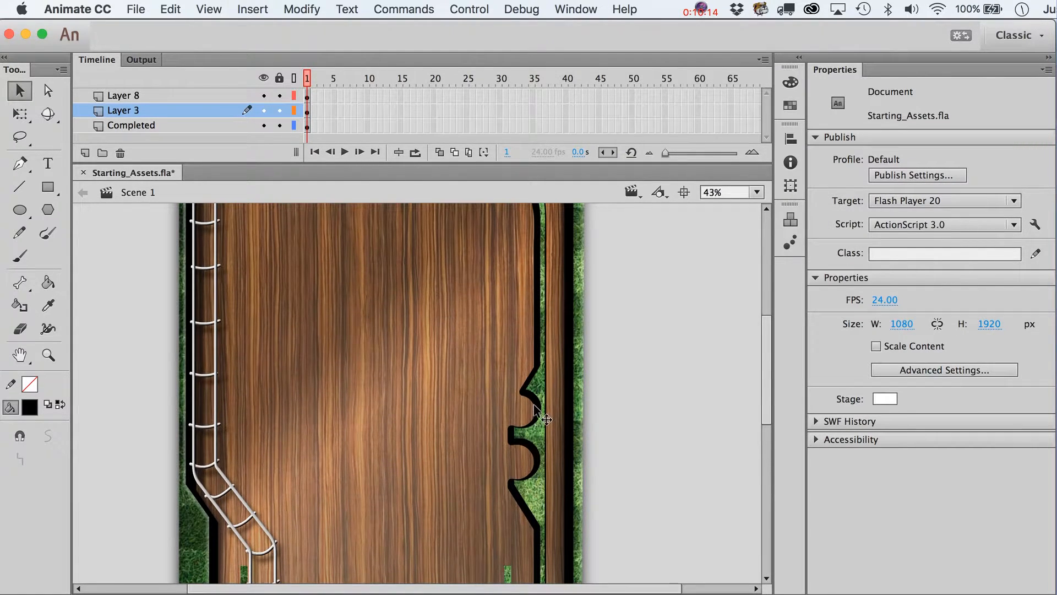
{"action": "left_click", "coordinate": [544, 418]}
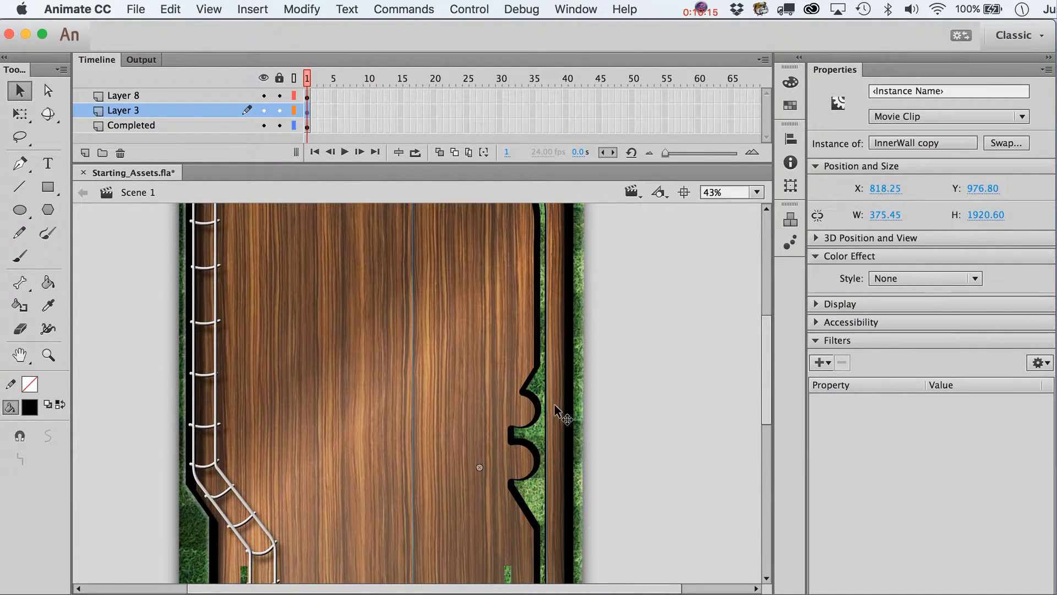
- Copy the black Glow filter from the OuterWall2 instance and paste it onto the InnerWall copy instance
{"action": "left_click", "coordinate": [821, 362]}
{"action": "left_click", "coordinate": [655, 400]}
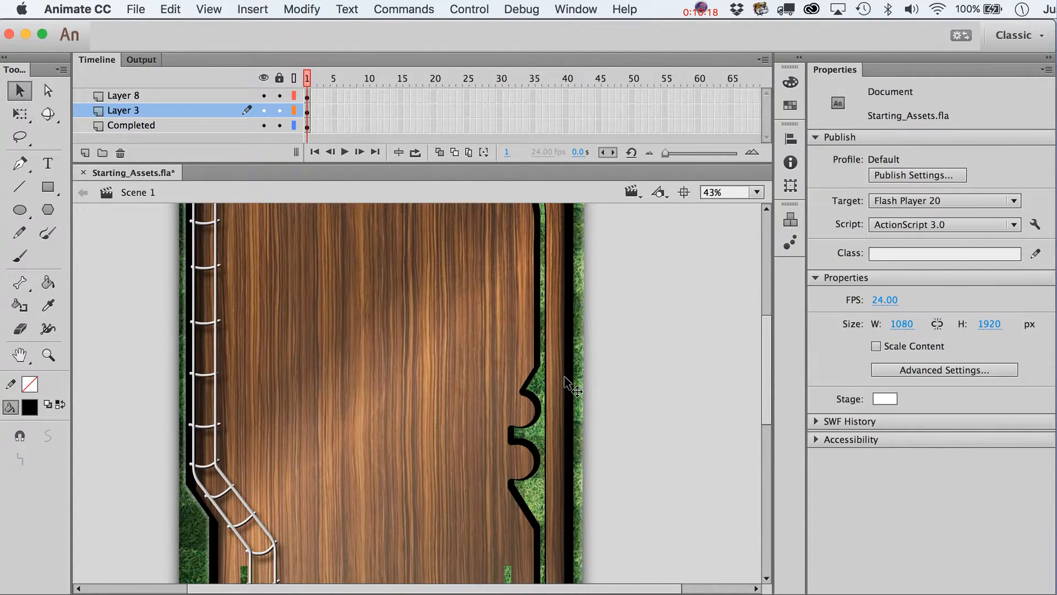
{"action": "left_click", "coordinate": [570, 392]}
{"action": "left_click", "coordinate": [1039, 362]}
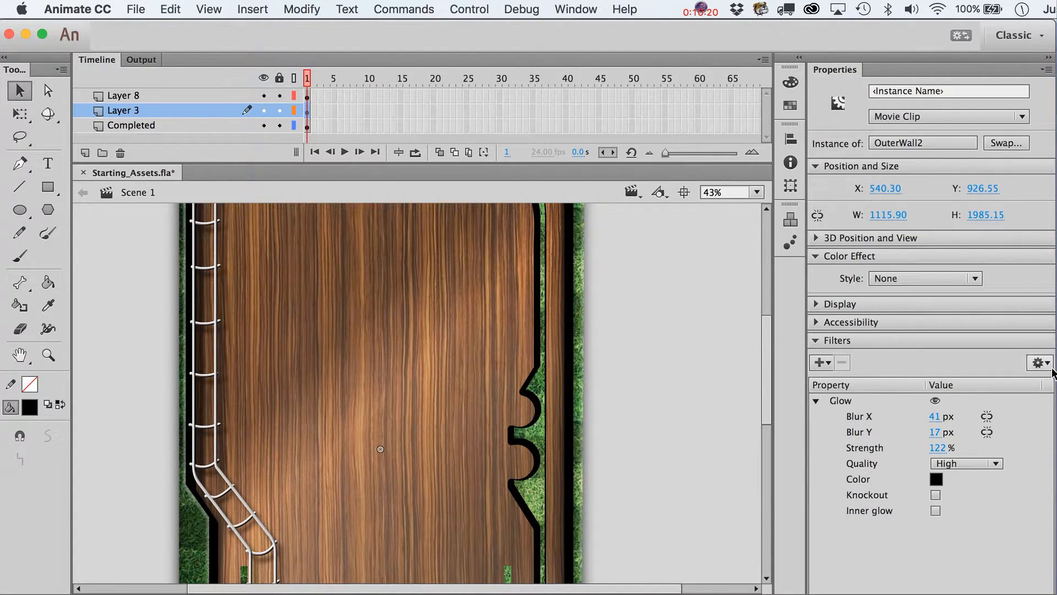
{"action": "left_click", "coordinate": [1043, 399]}
{"action": "left_click", "coordinate": [531, 405]}
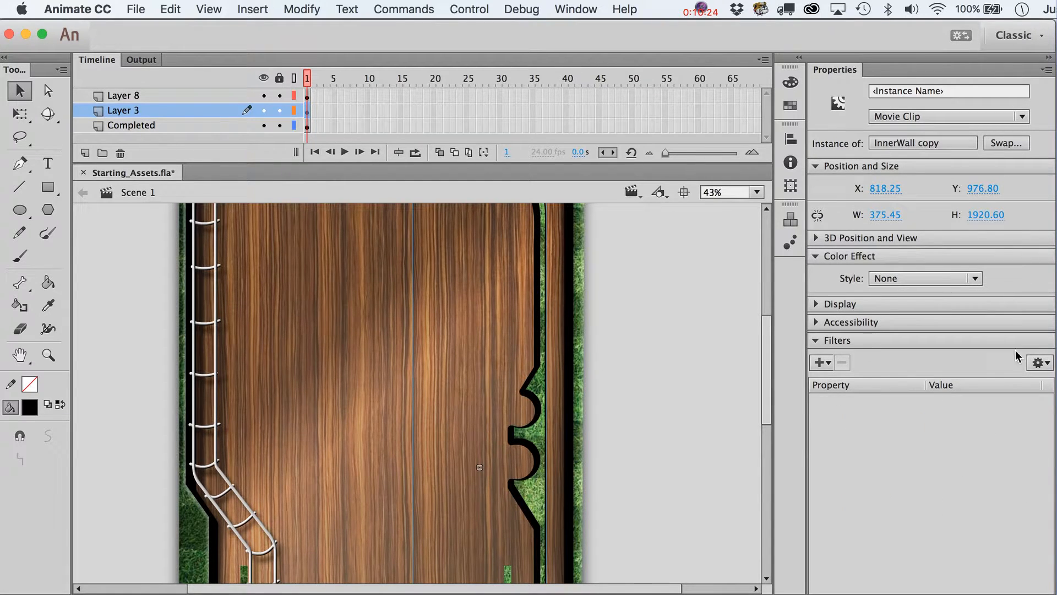
{"action": "left_click", "coordinate": [1039, 363]}
{"action": "left_click", "coordinate": [1042, 417]}
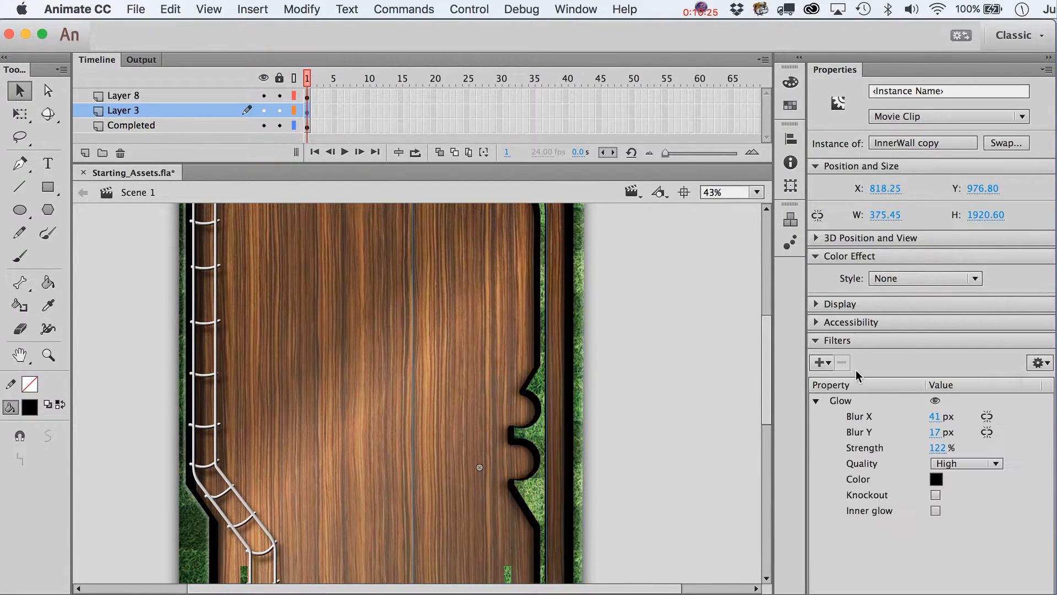
- Move the ball beside the right ramp from the Completed layer to Layer 3, keeping its position
{"action": "left_click", "coordinate": [724, 393]}
{"action": "scroll", "coordinate": [725, 393], "scroll_direction": "up", "scroll_amount": 5}
{"action": "scroll", "coordinate": [724, 393], "scroll_direction": "down", "scroll_amount": 10}
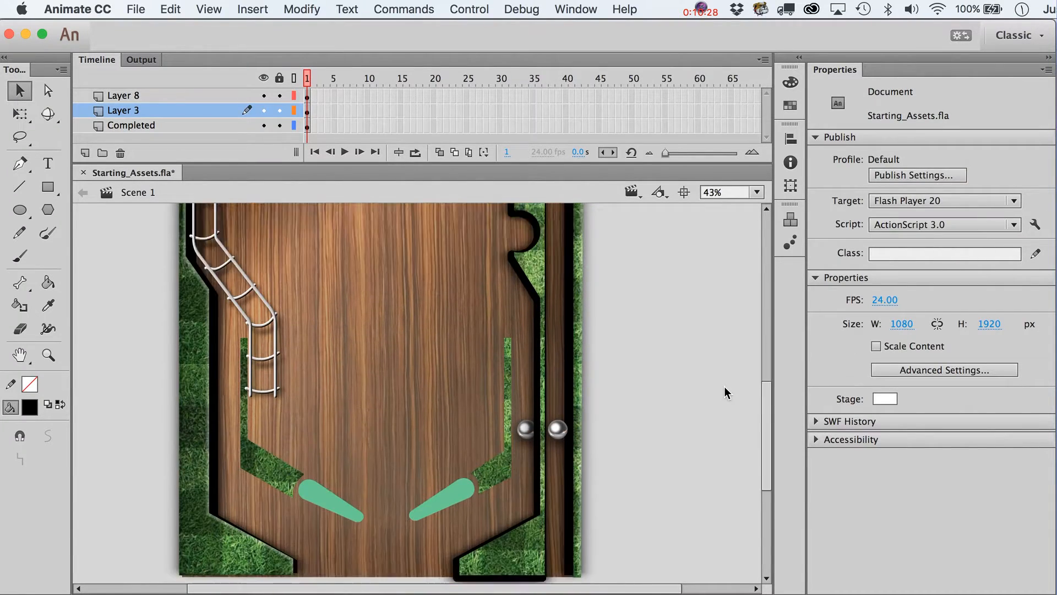
{"action": "scroll", "coordinate": [725, 392], "scroll_direction": "down", "scroll_amount": 3}
{"action": "left_click", "coordinate": [496, 393]}
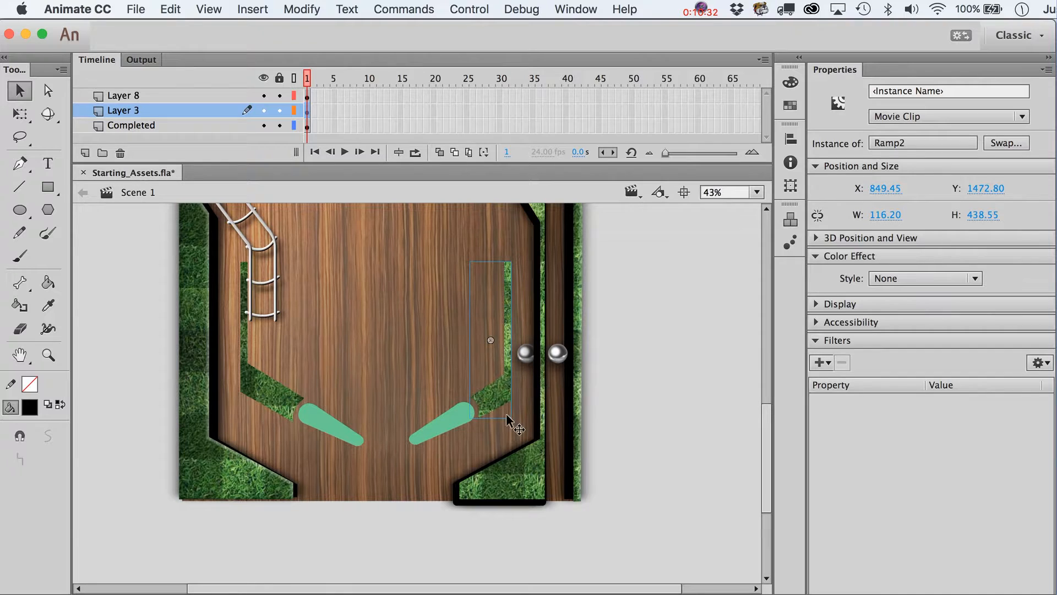
{"action": "scroll", "coordinate": [530, 417], "scroll_direction": "up", "scroll_amount": 5}
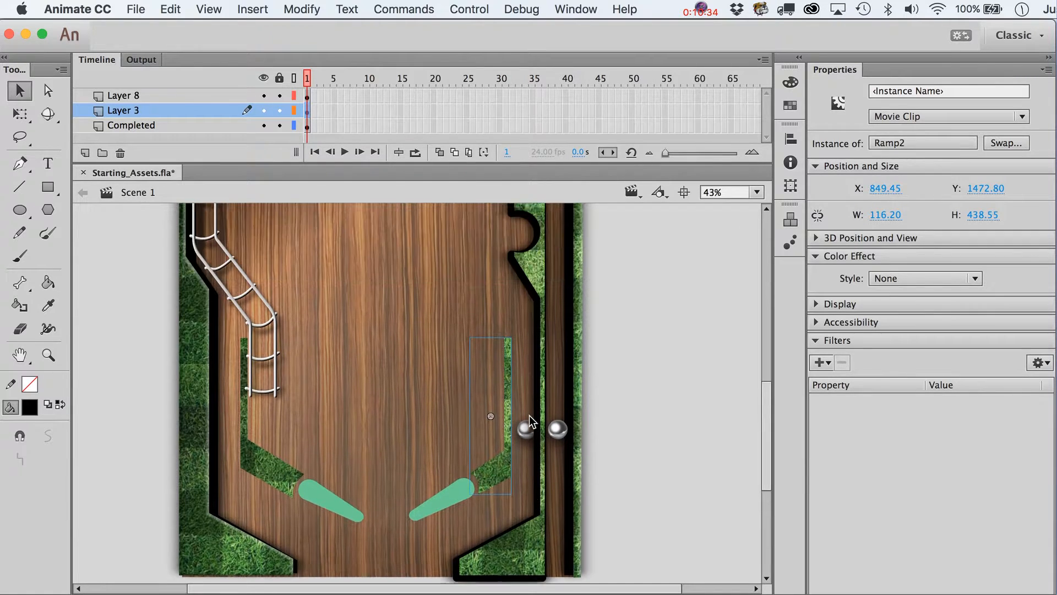
{"action": "left_click", "coordinate": [524, 473]}
{"action": "key", "text": "ctrl+x"}
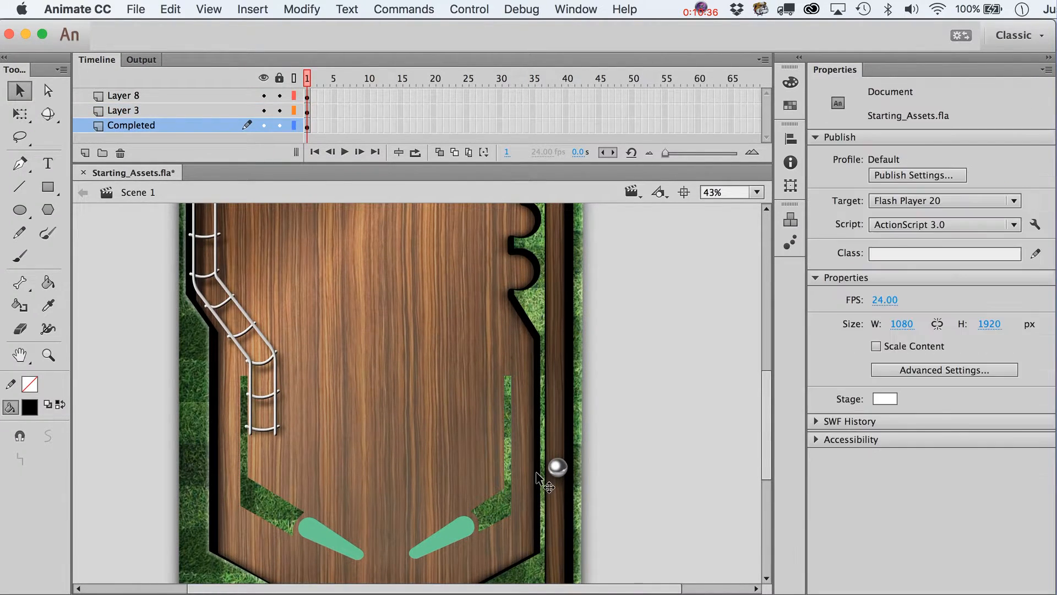
{"action": "left_click", "coordinate": [123, 111]}
{"action": "key", "text": "ctrl+shift+v"}
- Copy the Bevel filter from the OuterWall instance
{"action": "scroll", "coordinate": [635, 498], "scroll_direction": "up", "scroll_amount": 3}
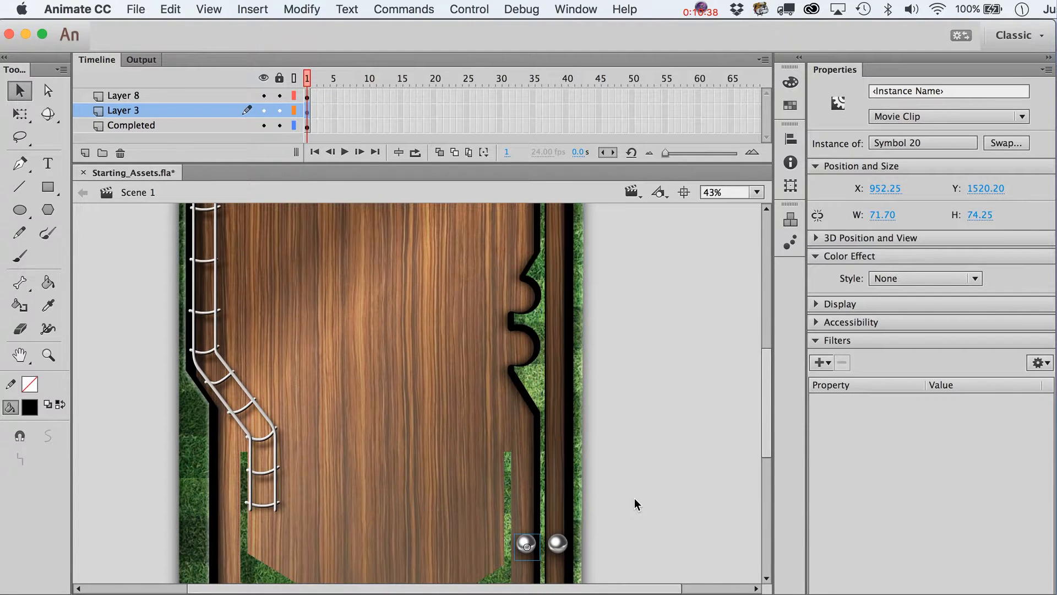
{"action": "left_click", "coordinate": [538, 385]}
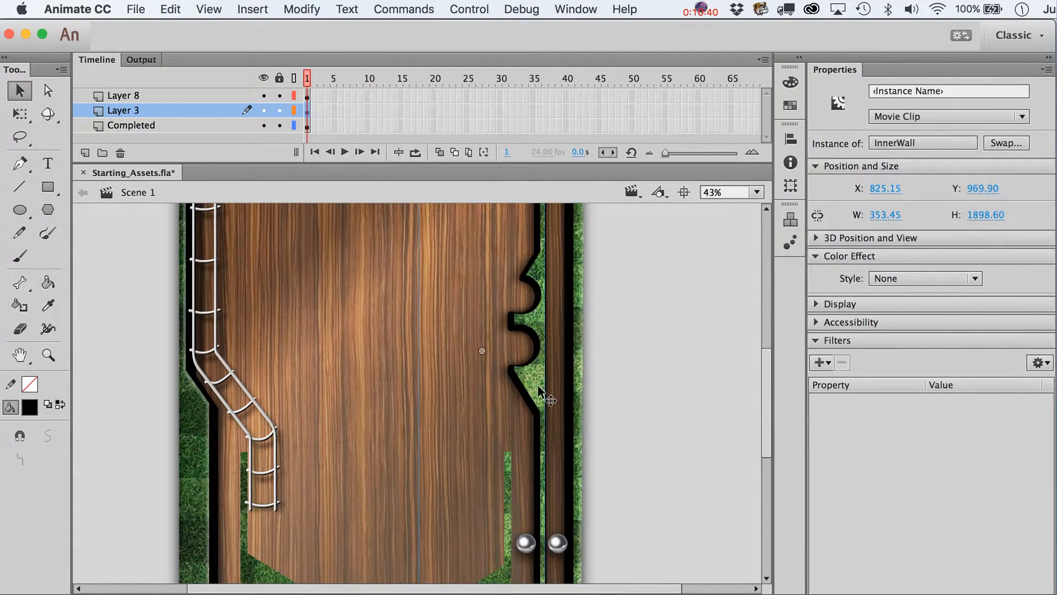
{"action": "left_click", "coordinate": [196, 440]}
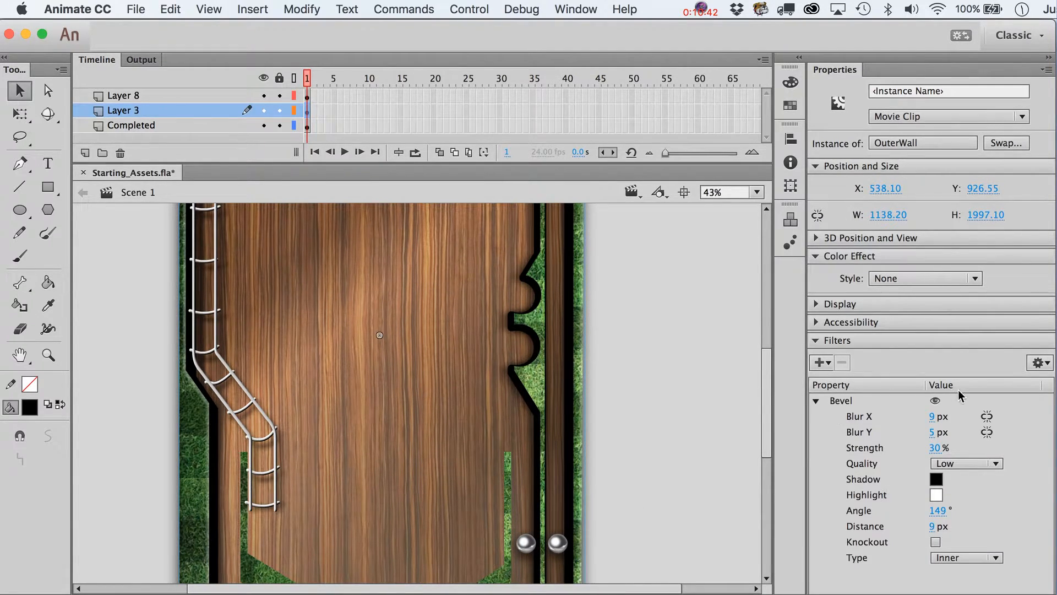
{"action": "left_click", "coordinate": [1049, 365]}
- Paste the copied Bevel filter onto the InnerWall, Ramp2 and Ramp1 instances together
{"action": "left_click", "coordinate": [537, 380]}
{"action": "scroll", "coordinate": [536, 376], "scroll_direction": "down", "scroll_amount": 4}
{"action": "left_click", "coordinate": [498, 465], "text": "shift"}
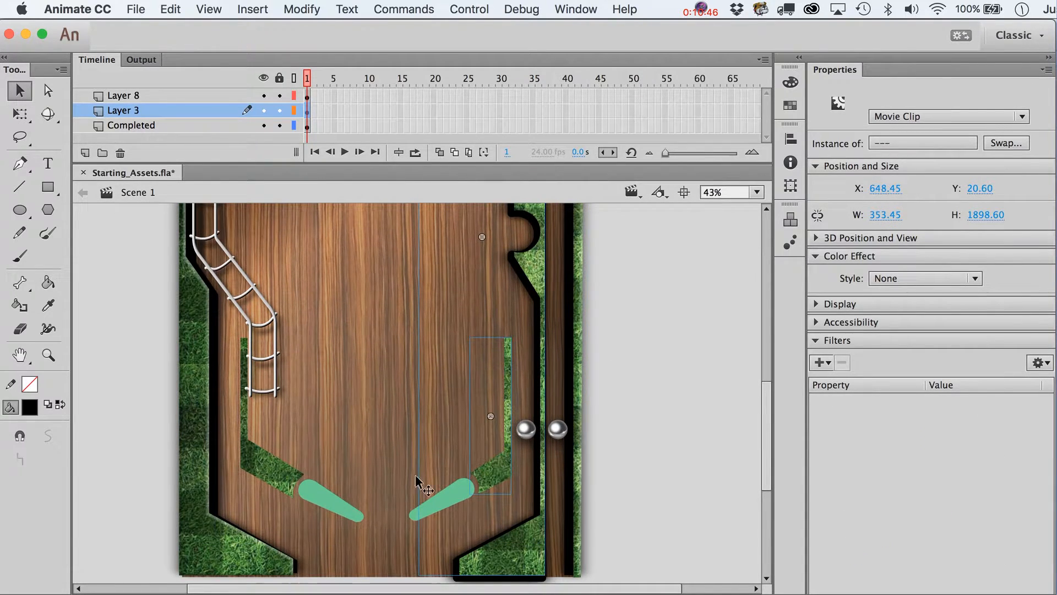
{"action": "left_click", "coordinate": [263, 472], "text": "shift"}
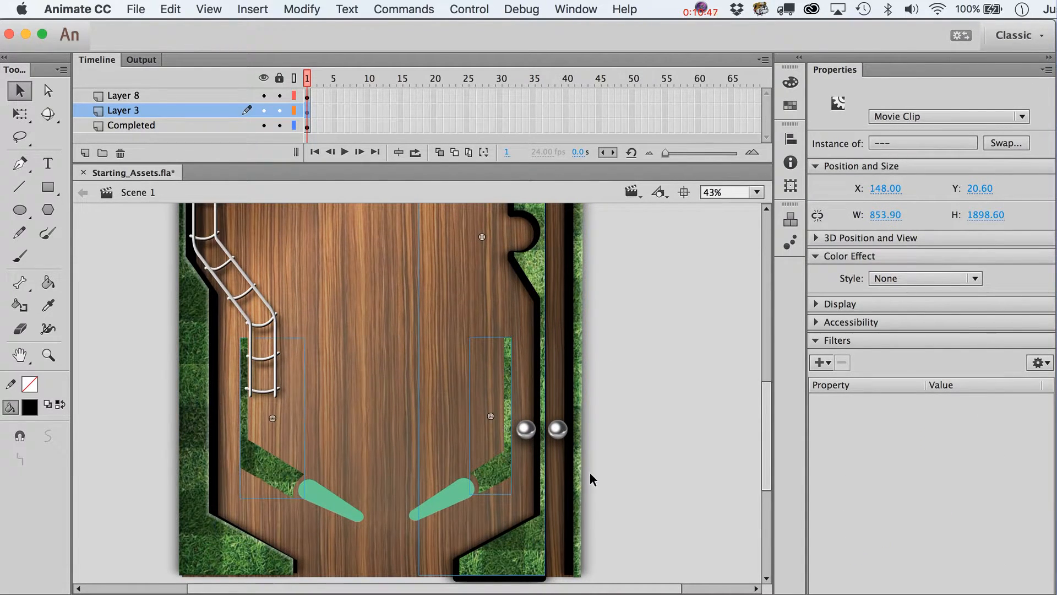
{"action": "left_click", "coordinate": [1049, 367]}
{"action": "left_click", "coordinate": [1052, 424]}
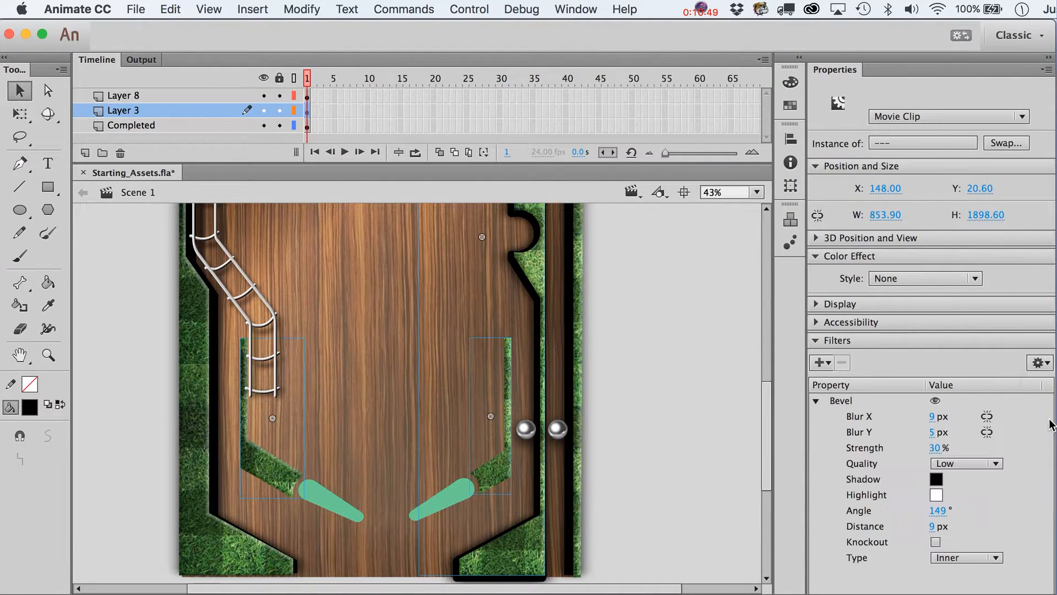
{"action": "left_click", "coordinate": [659, 434]}
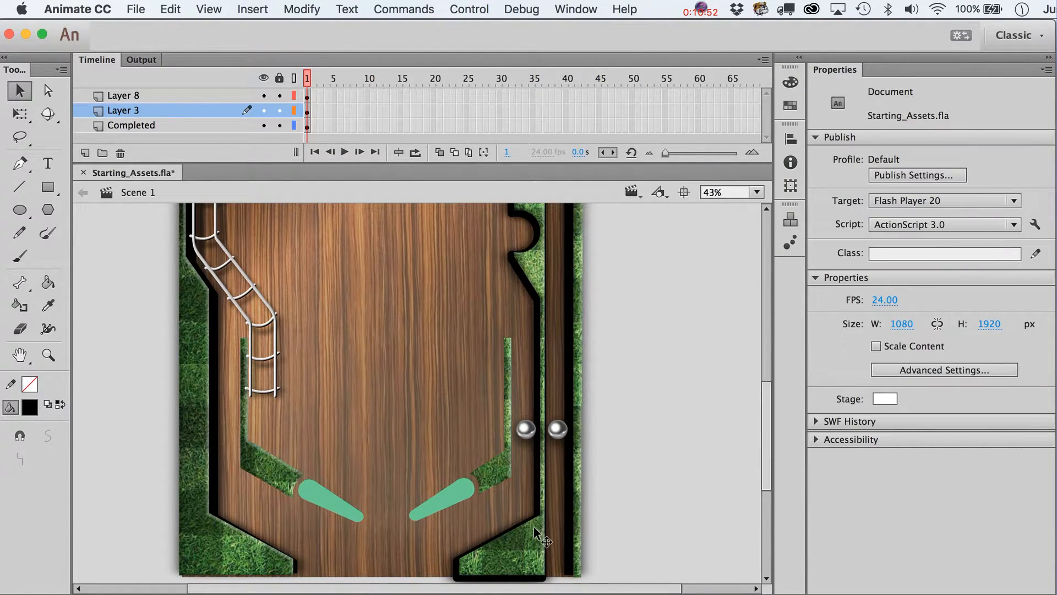
{"action": "scroll", "coordinate": [533, 527], "scroll_direction": "up", "scroll_amount": 3}
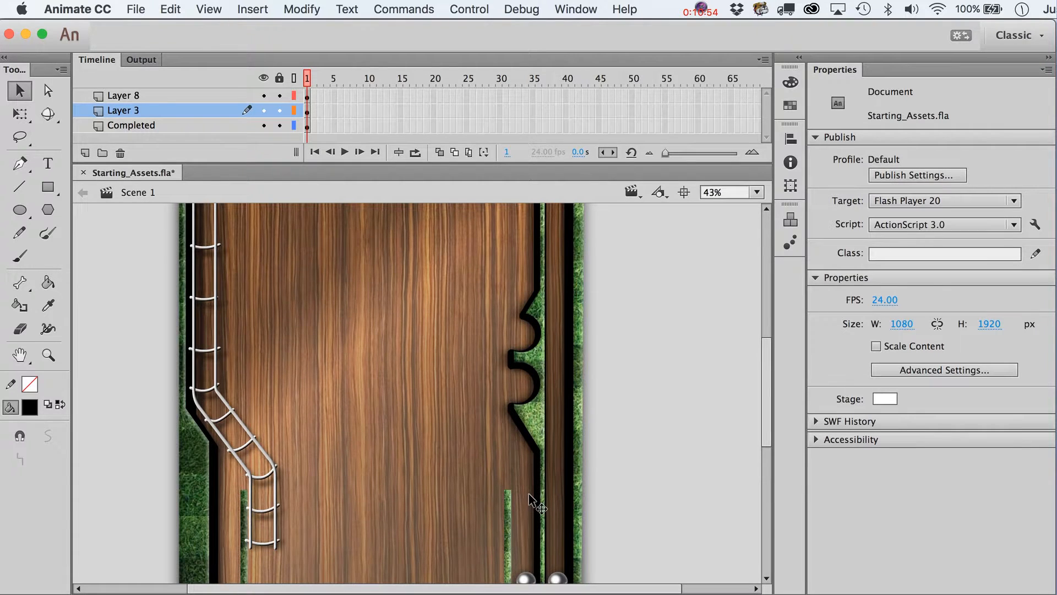
{"action": "scroll", "coordinate": [529, 494], "scroll_direction": "down", "scroll_amount": 3}
- Copy the Ramp2 instance to the empty area beside the table and duplicate its symbol as Ramp2 copy
{"action": "left_click", "coordinate": [504, 470]}
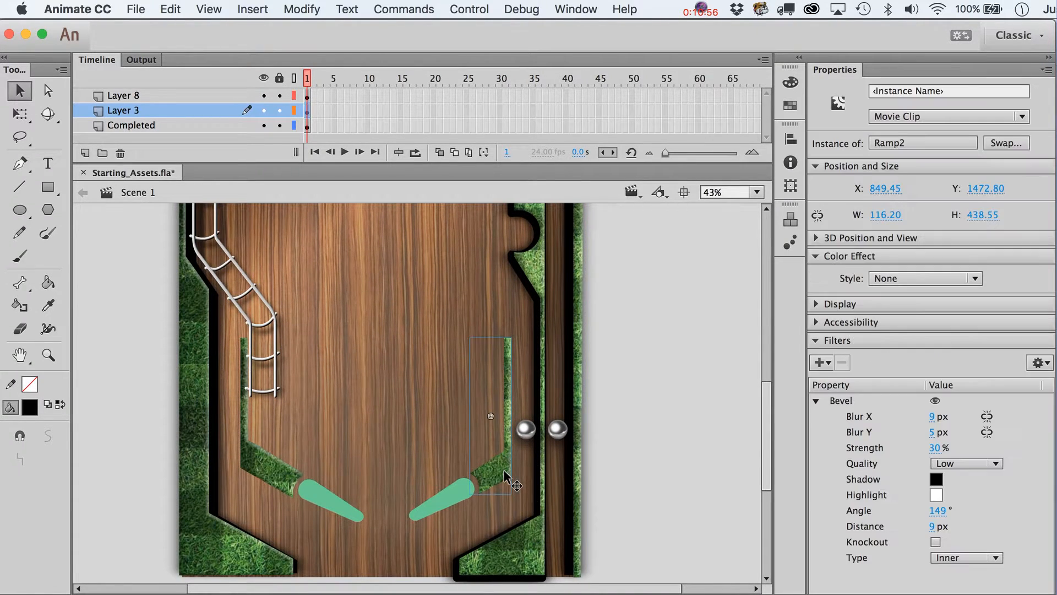
{"action": "left_click_drag", "start_coordinate": [504, 472], "coordinate": [685, 455]}
{"action": "key", "text": "super+d"}
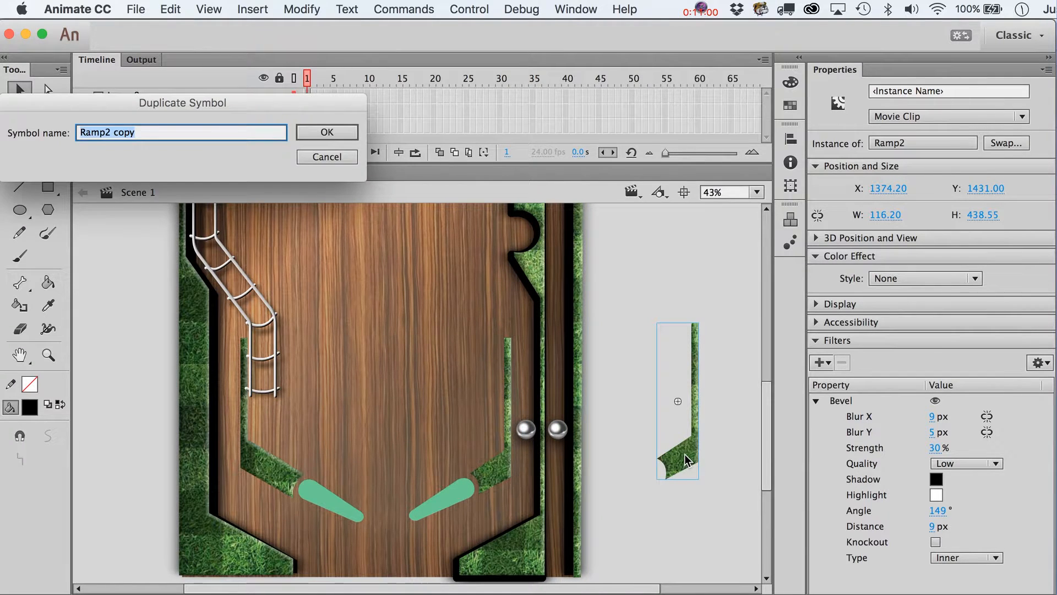
{"action": "key", "text": "Return"}
- Reduce Ramp2 copy to an unmasked Layer 1 shape by deleting its grass Layer 2, and fill the shape black
{"action": "double_click", "coordinate": [685, 454]}
{"action": "left_click", "coordinate": [166, 111]}
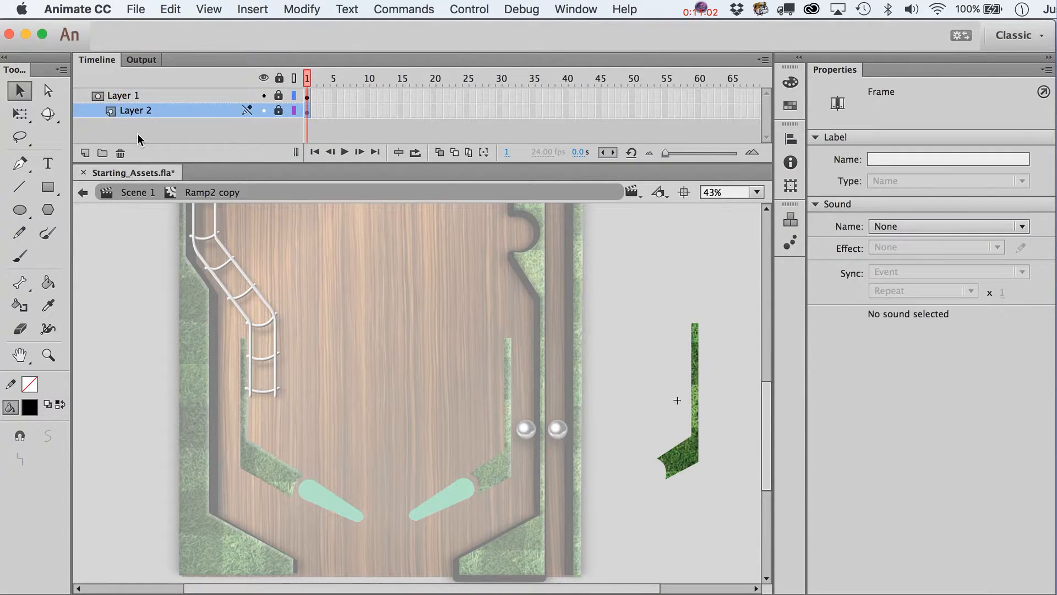
{"action": "left_click", "coordinate": [120, 153]}
{"action": "left_click", "coordinate": [279, 95]}
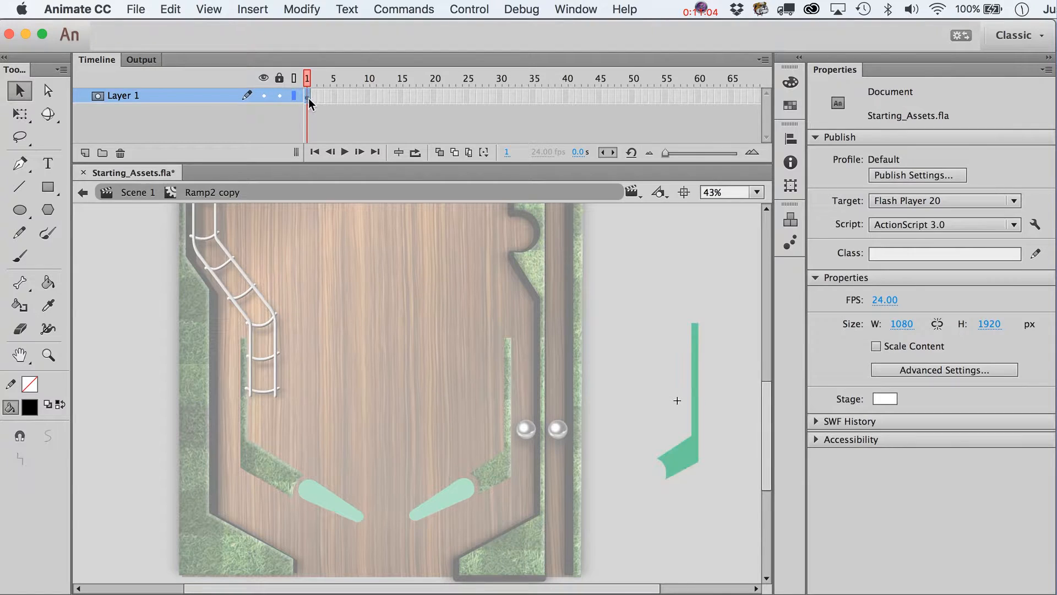
{"action": "left_click", "coordinate": [308, 98]}
{"action": "right_click", "coordinate": [171, 99]}
{"action": "left_click", "coordinate": [233, 325]}
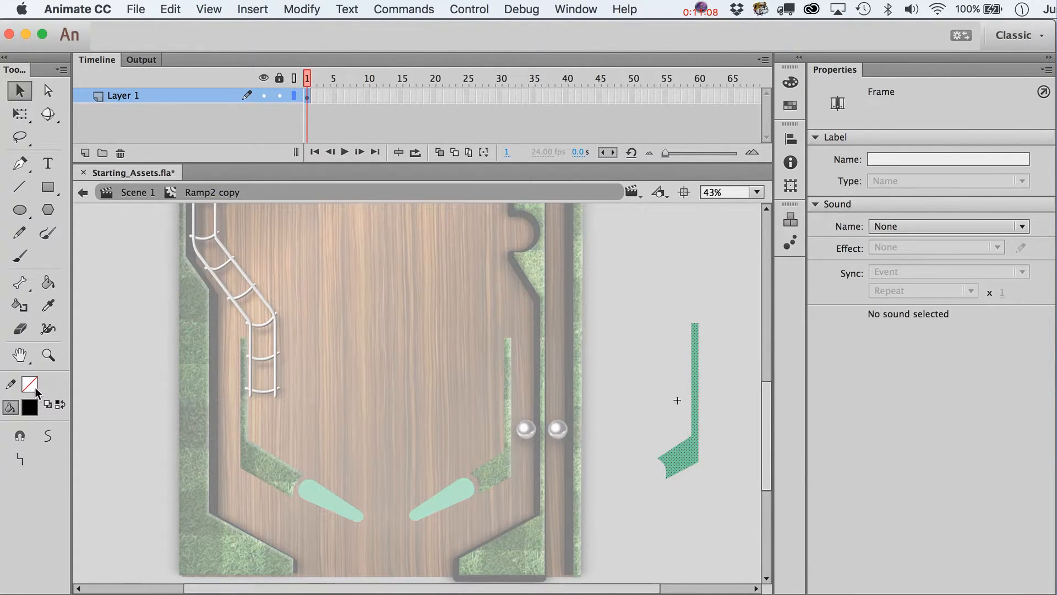
{"action": "left_click", "coordinate": [28, 405]}
{"action": "left_click", "coordinate": [28, 405]}
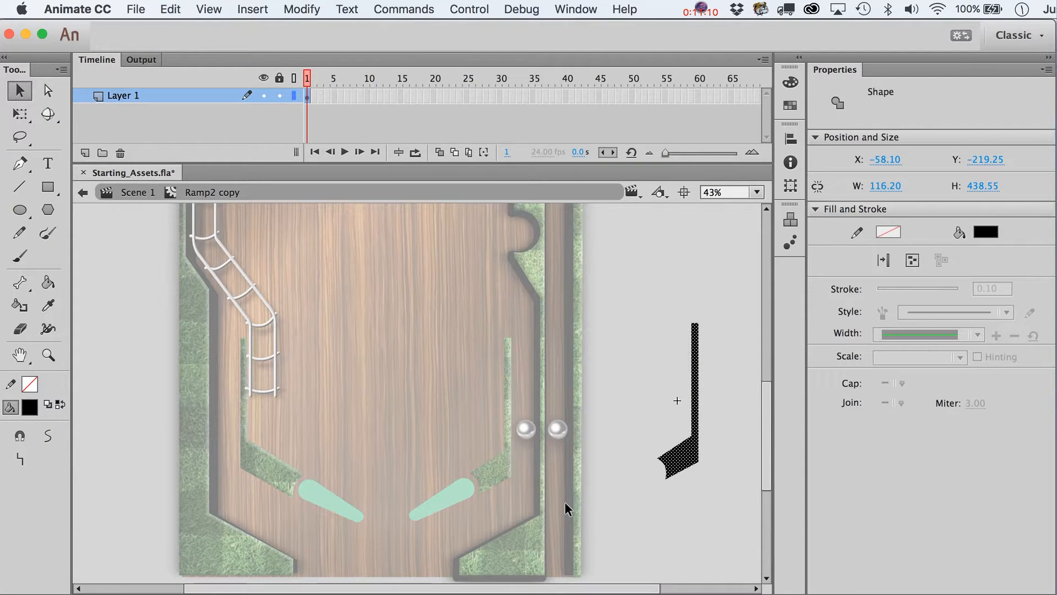
- Expand the black fill in Ramp2 copy by 20 px and place the instance behind Ramp2 at X 848.30, Y 1475.90
{"action": "key", "text": "super+shift+e"}
{"action": "type", "text": "10"}
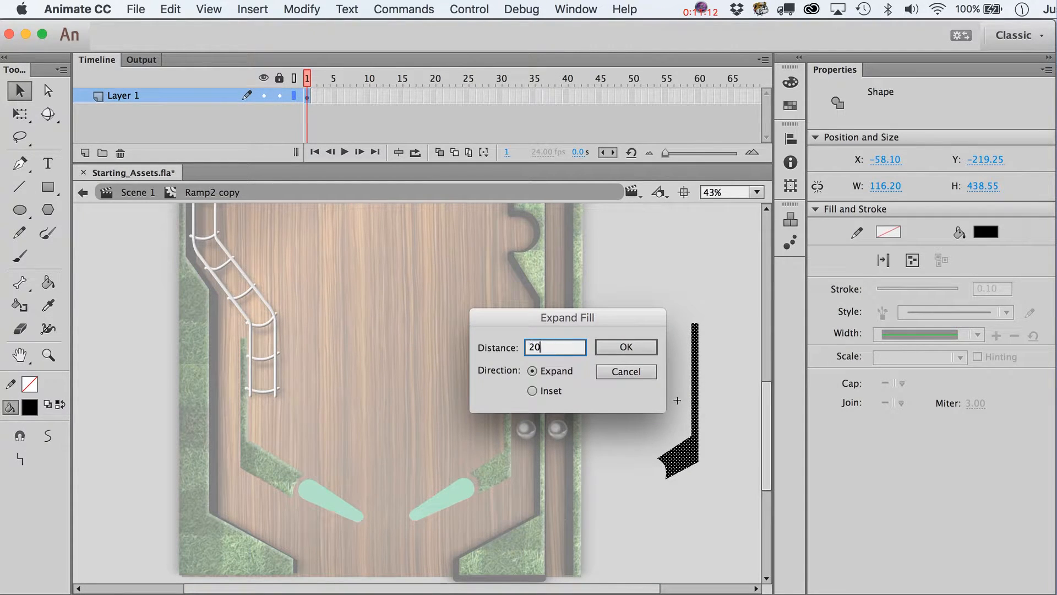
{"action": "key", "text": "Return"}
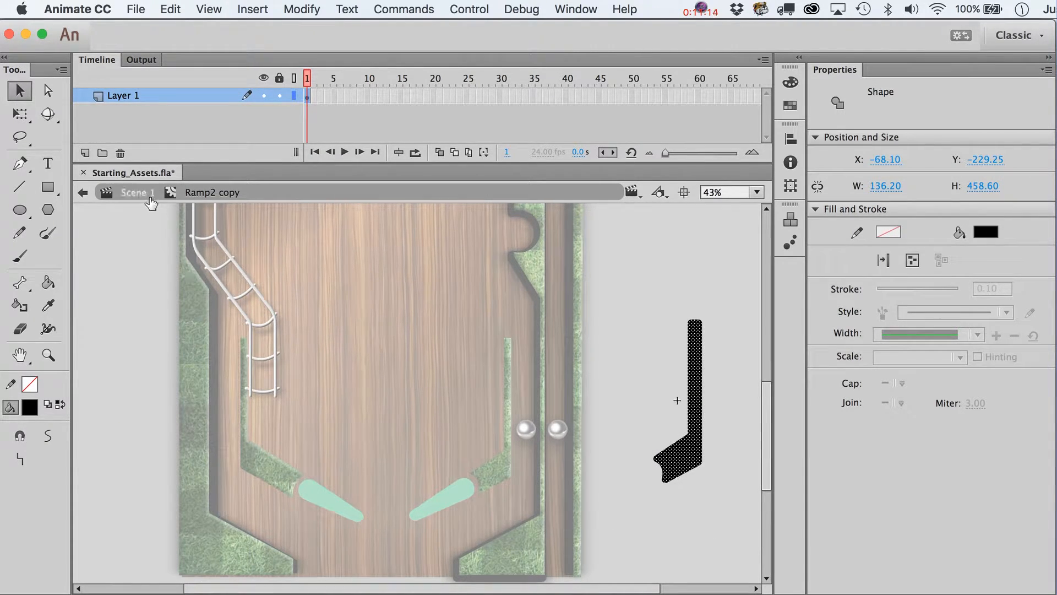
{"action": "double_click", "coordinate": [709, 453]}
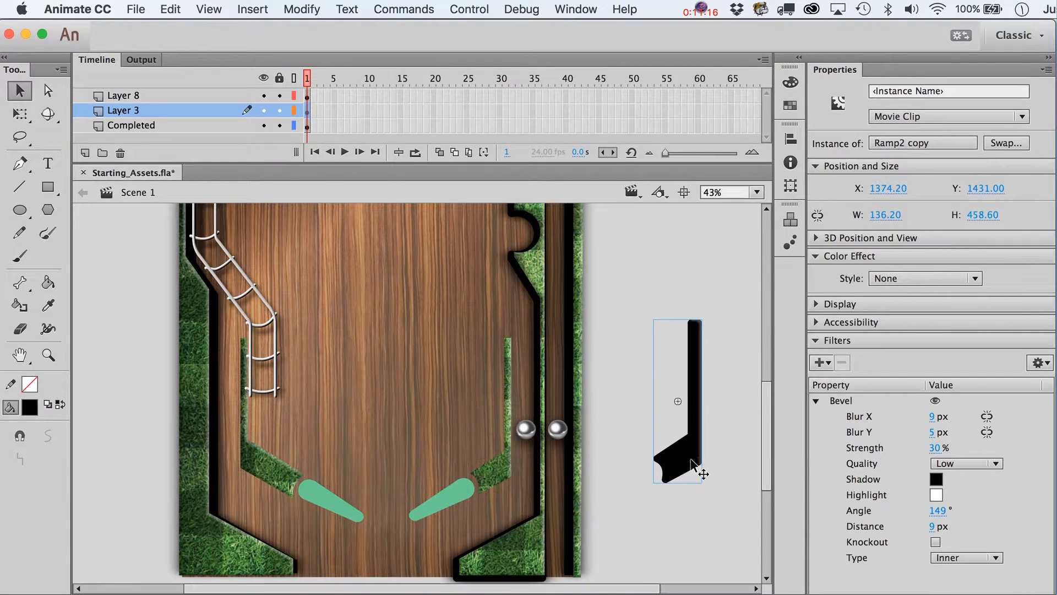
{"action": "left_click_drag", "start_coordinate": [695, 460], "coordinate": [505, 477]}
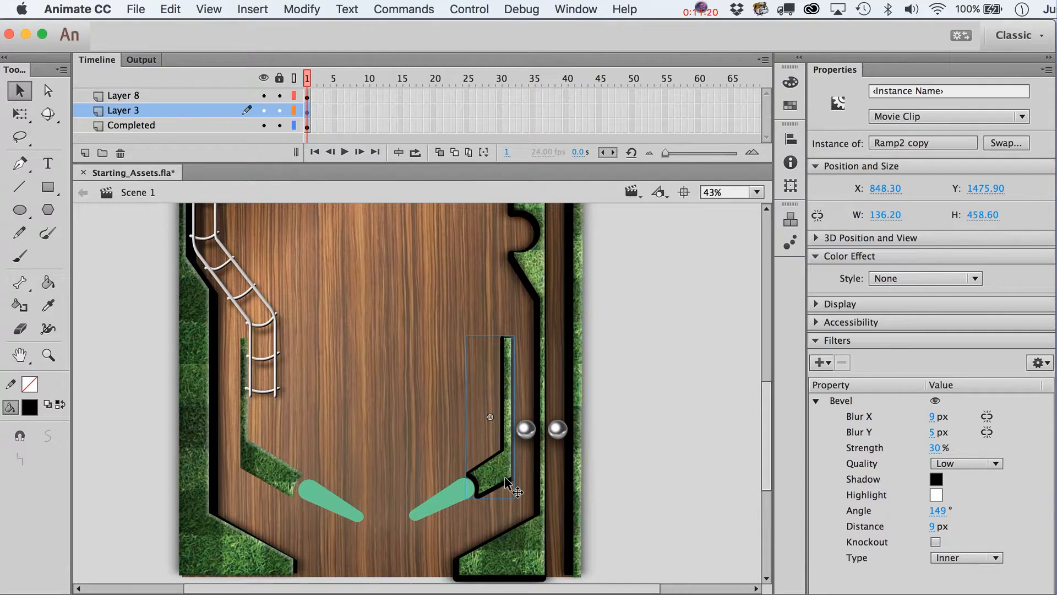
- Replace the Bevel filter on Ramp2 copy with the black Glow filter copied from the InnerWall copy instance
{"action": "left_click", "coordinate": [535, 306]}
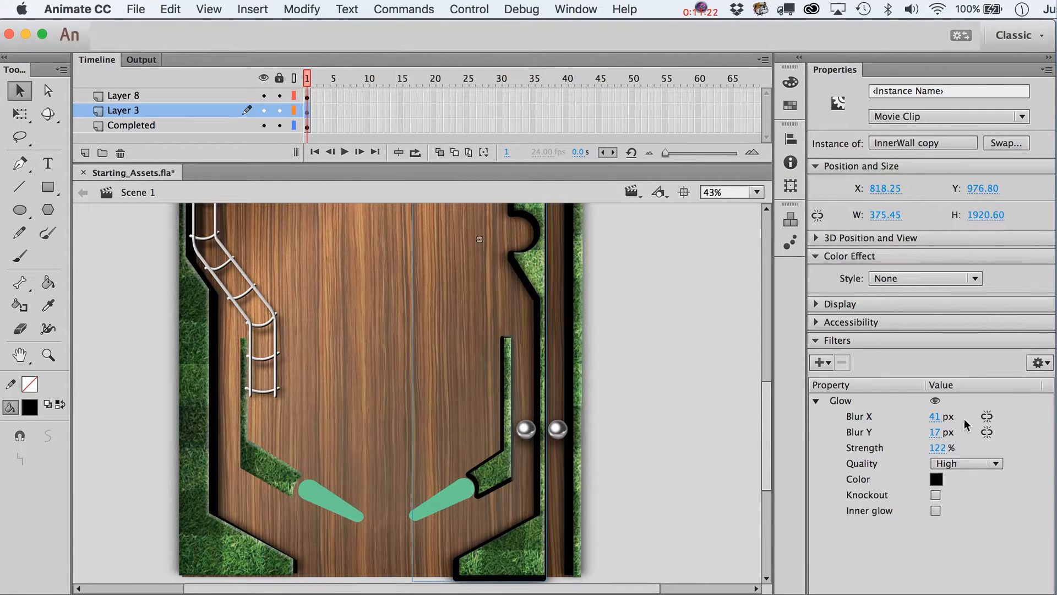
{"action": "left_click", "coordinate": [1038, 362]}
{"action": "left_click", "coordinate": [1054, 400]}
{"action": "left_click", "coordinate": [499, 489]}
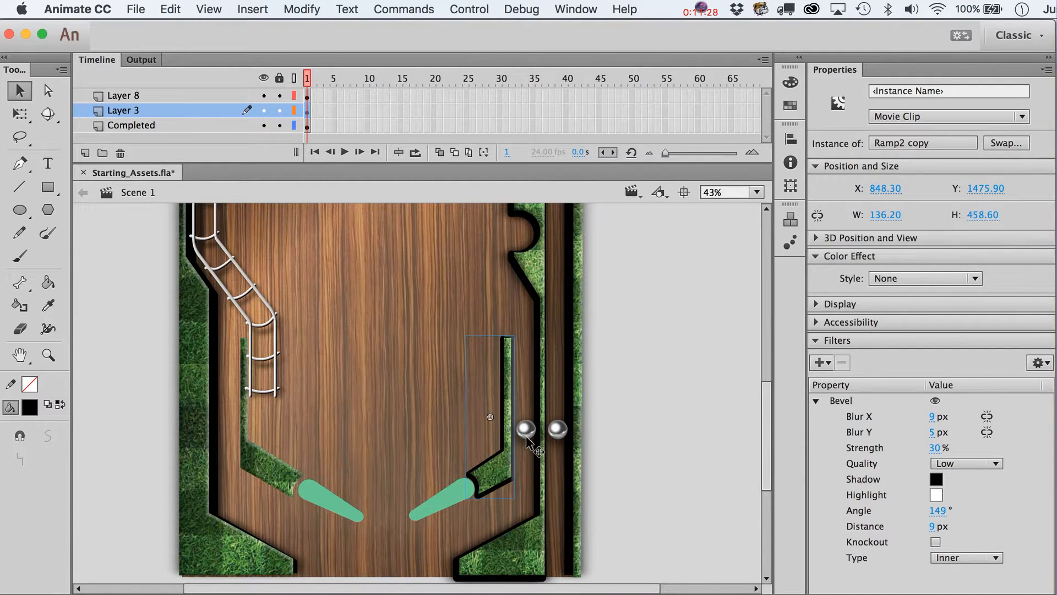
{"action": "left_click", "coordinate": [872, 406]}
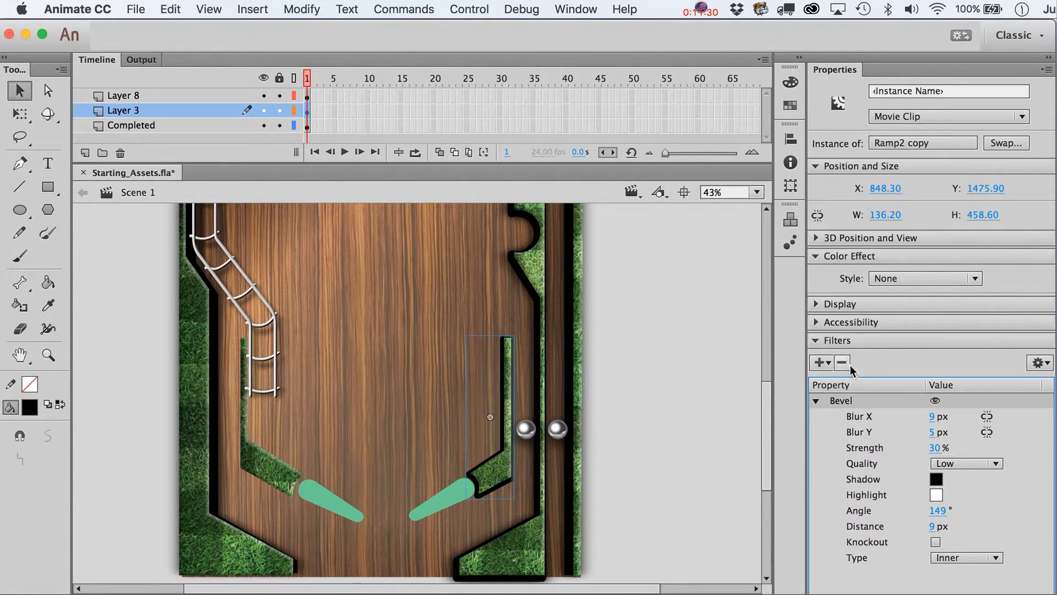
{"action": "left_click", "coordinate": [842, 362]}
{"action": "left_click", "coordinate": [1045, 365]}
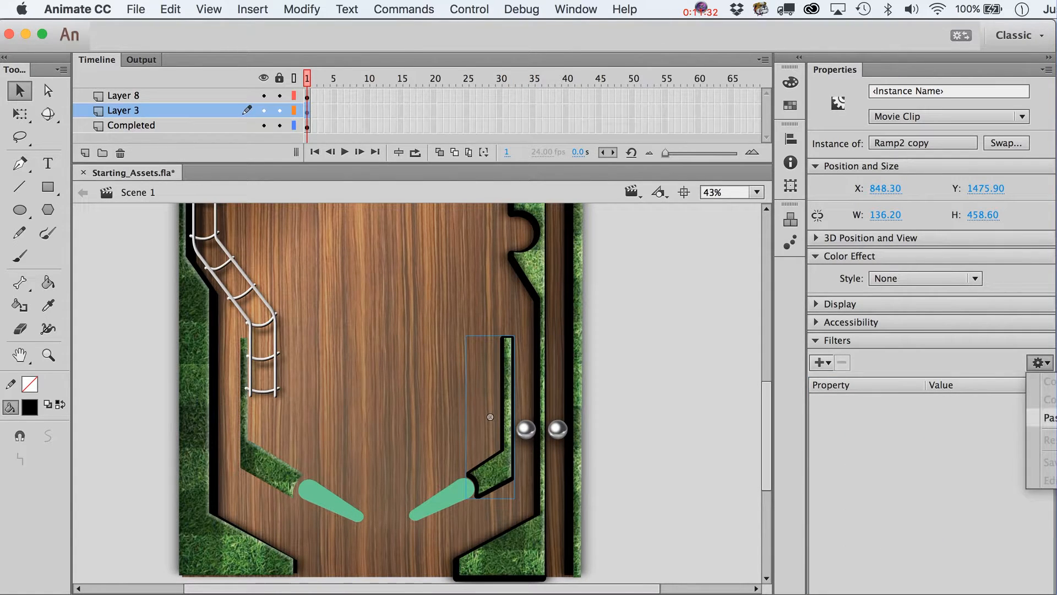
{"action": "left_click", "coordinate": [1049, 417]}
{"action": "left_click", "coordinate": [690, 370]}
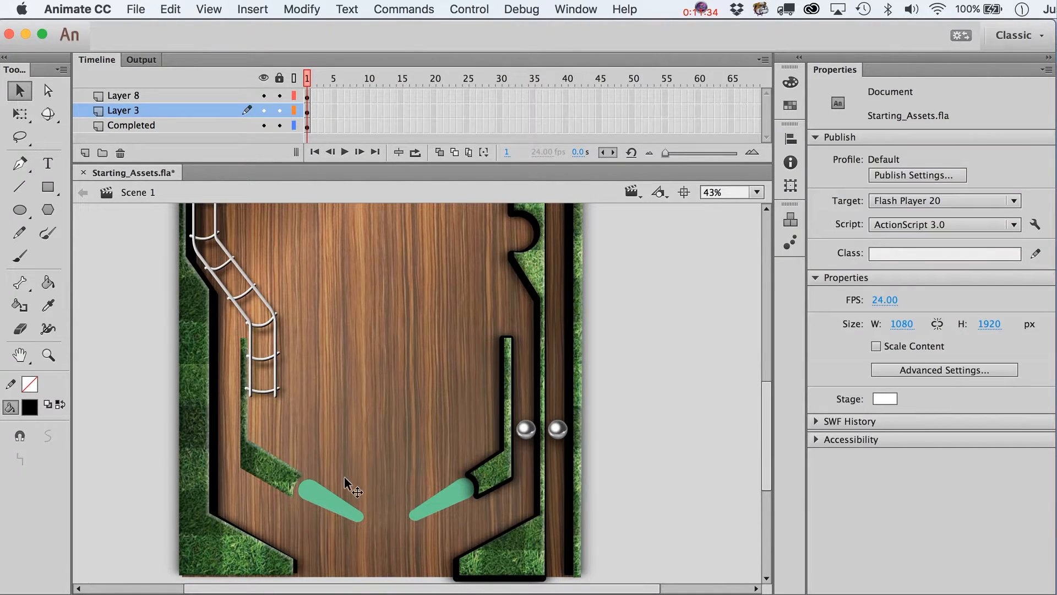
- Paste a Ramp1 instance in place, shift it right to X 398.45, and duplicate its symbol as Ramp1 copy
{"action": "left_click", "coordinate": [268, 476]}
{"action": "key", "text": "super+shift+v"}
{"action": "key", "text": "shift+Right"}
{"action": "key", "text": "shift+Right"}
{"action": "key", "text": "shift+Right"}
{"action": "key", "text": "shift+Right"}
{"action": "key", "text": "shift+Right"}
{"action": "key", "text": "shift+Right"}
{"action": "key", "text": "shift+Right"}
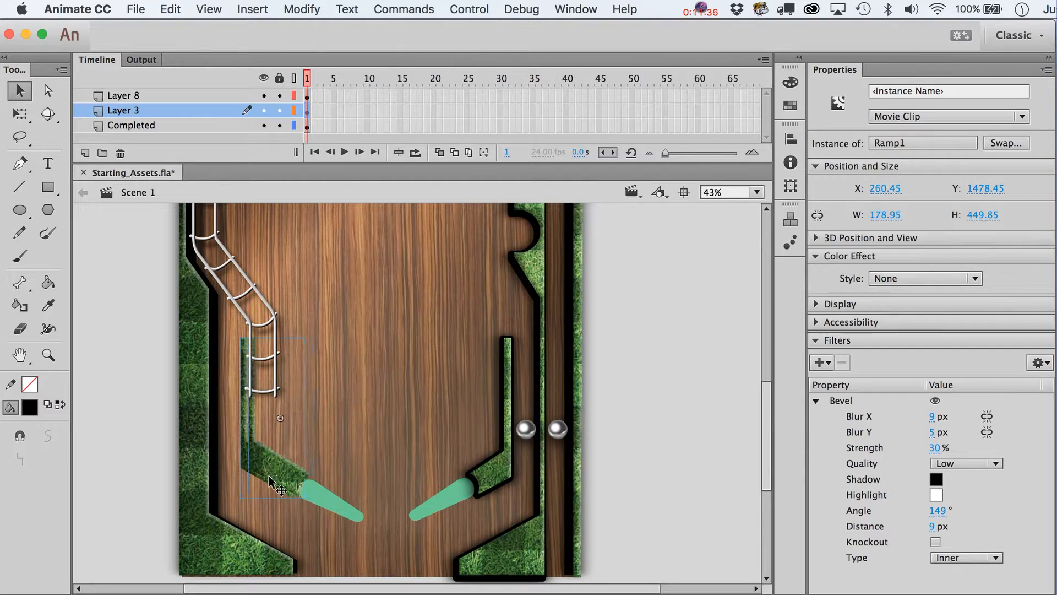
{"action": "key", "text": "super+shift+d"}
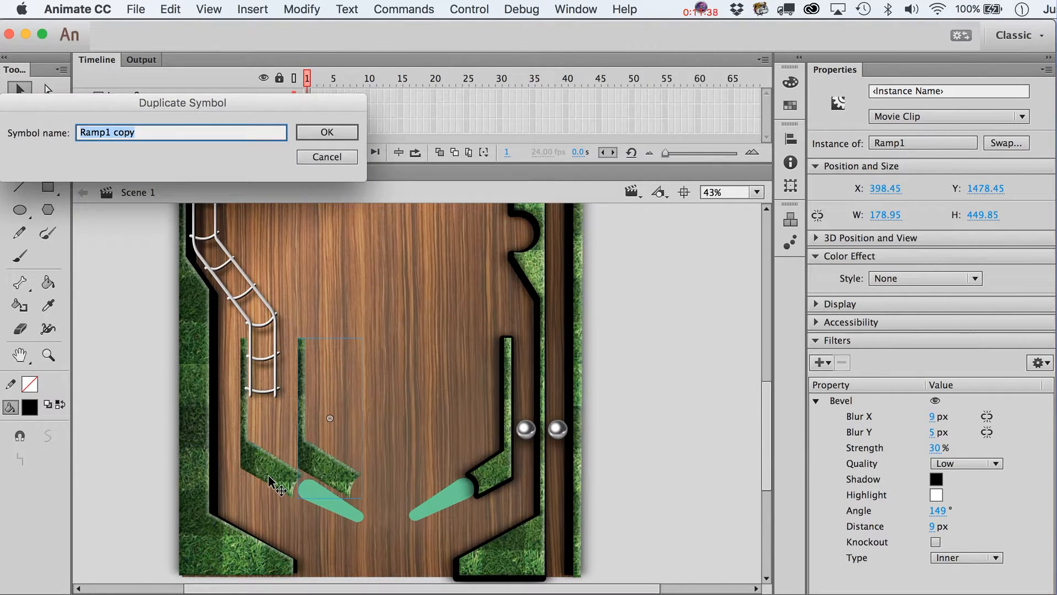
{"action": "key", "text": "Return"}
- Reduce Ramp1 copy to an unmasked Layer 1 shape by deleting its grass Layer 2, and fill the shape black
{"action": "double_click", "coordinate": [323, 474]}
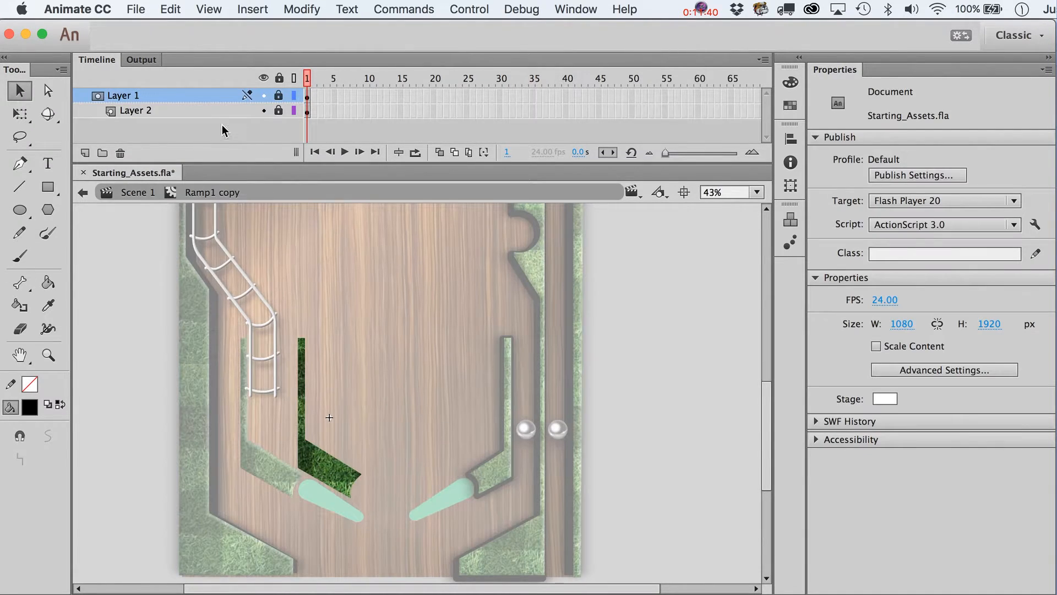
{"action": "left_click", "coordinate": [137, 110]}
{"action": "left_click", "coordinate": [120, 153]}
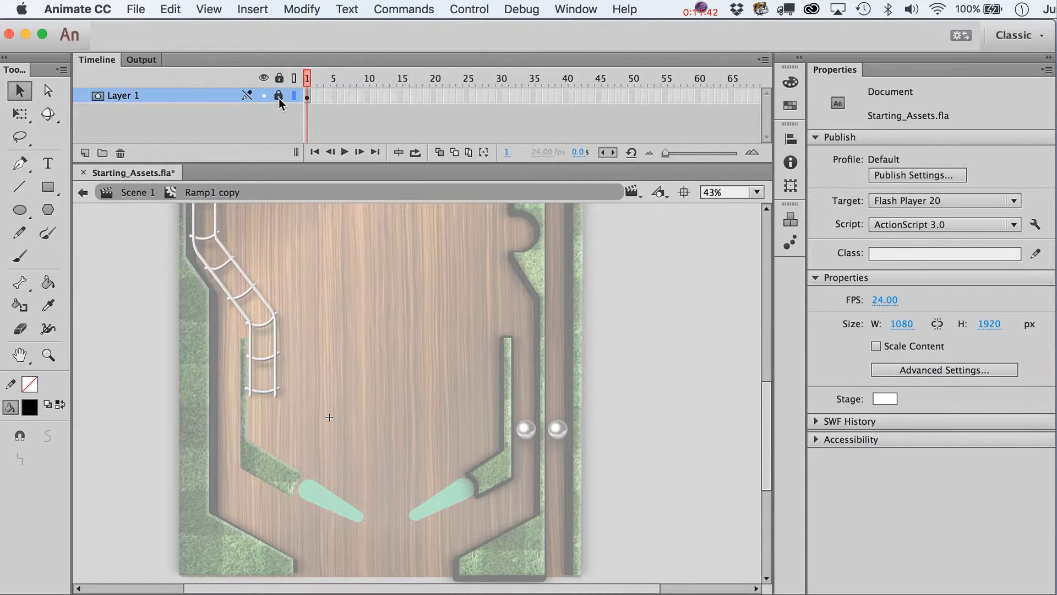
{"action": "right_click", "coordinate": [173, 94]}
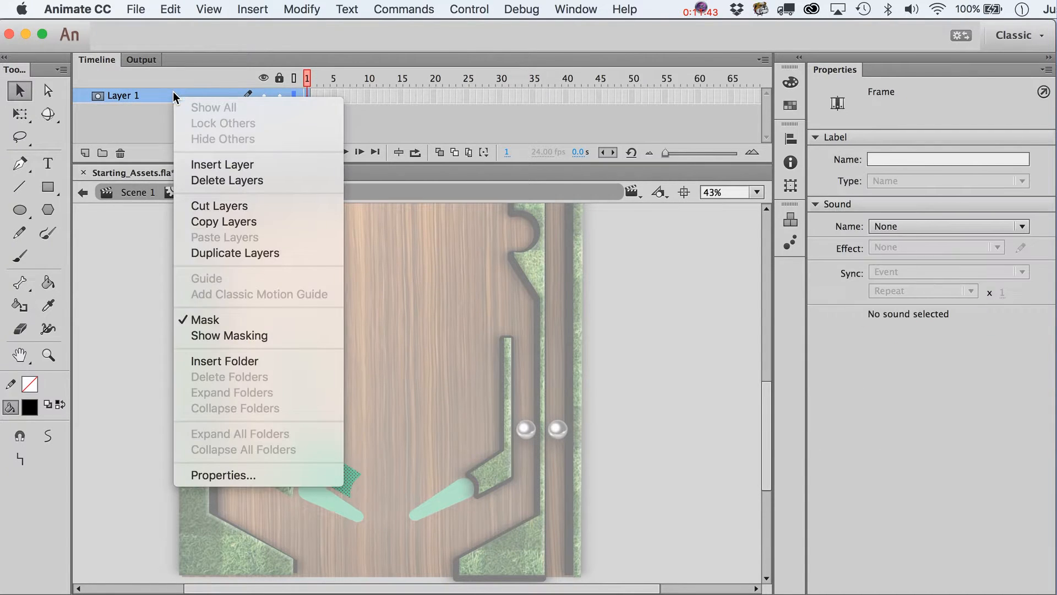
{"action": "left_click", "coordinate": [213, 319]}
{"action": "left_click", "coordinate": [32, 405]}
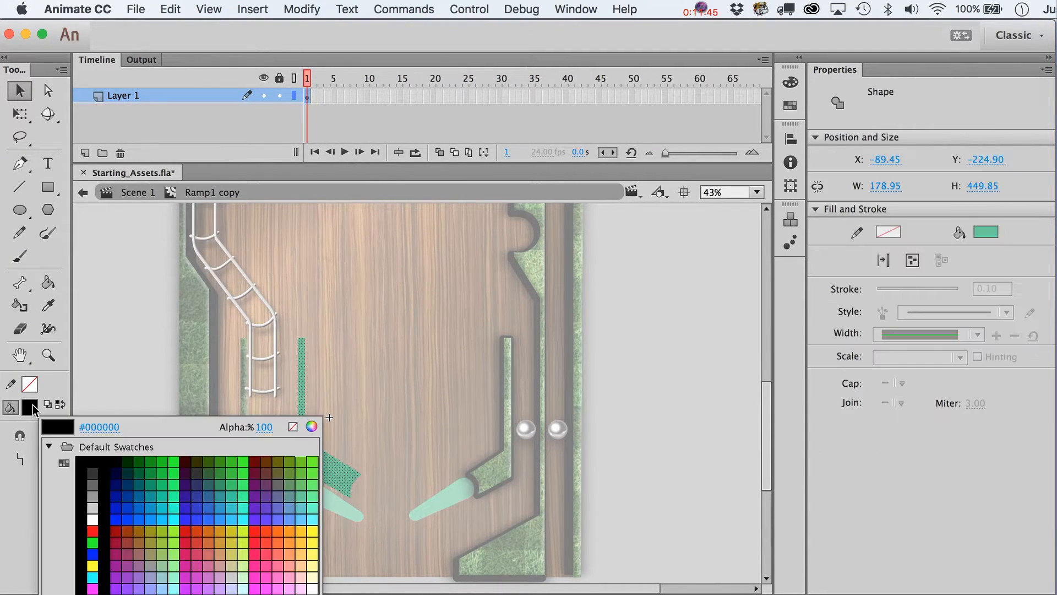
{"action": "left_click", "coordinate": [88, 443]}
- Expand the black fill in Ramp1 copy by 20 px and return to Scene 1
{"action": "key", "text": "super+shift+e"}
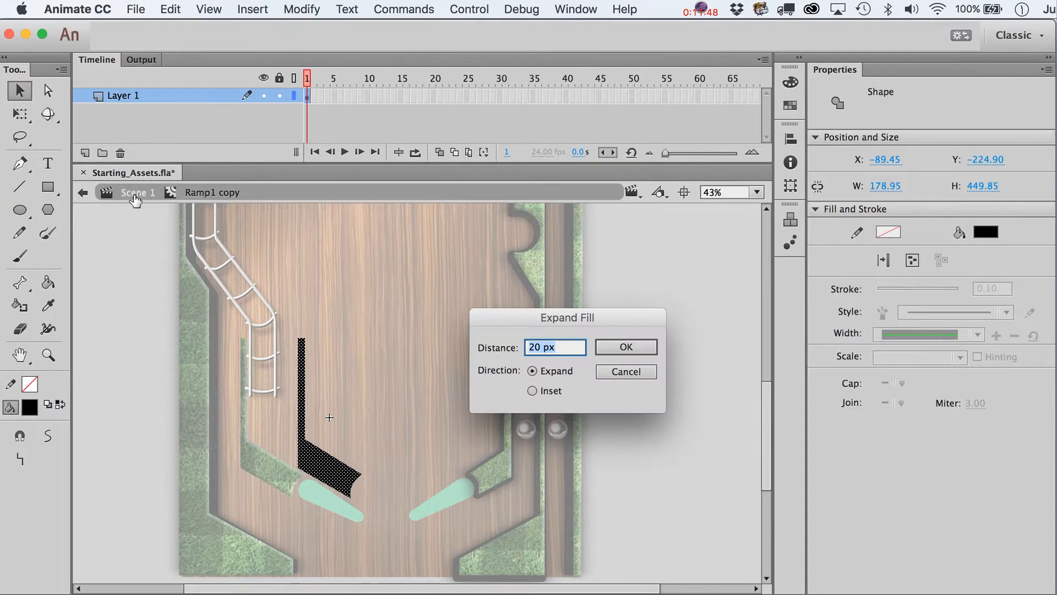
{"action": "key", "text": "Return"}
{"action": "left_click", "coordinate": [147, 194]}
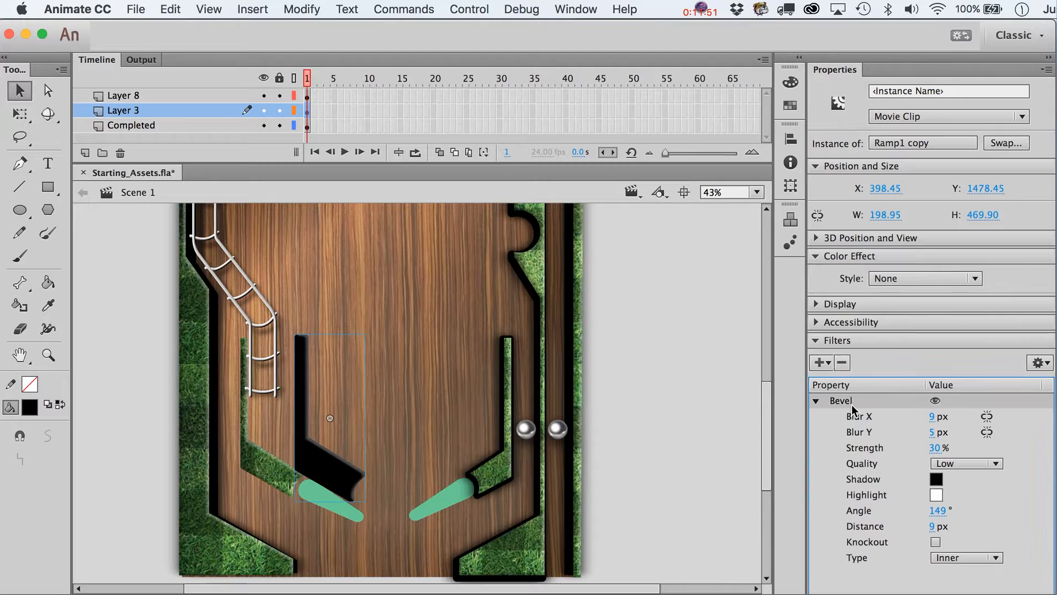
- Replace the Bevel filter on the Ramp1 copy instance with the copied black Glow filter
{"action": "left_click", "coordinate": [842, 363]}
{"action": "left_click", "coordinate": [1040, 362]}
{"action": "left_click", "coordinate": [1049, 417]}
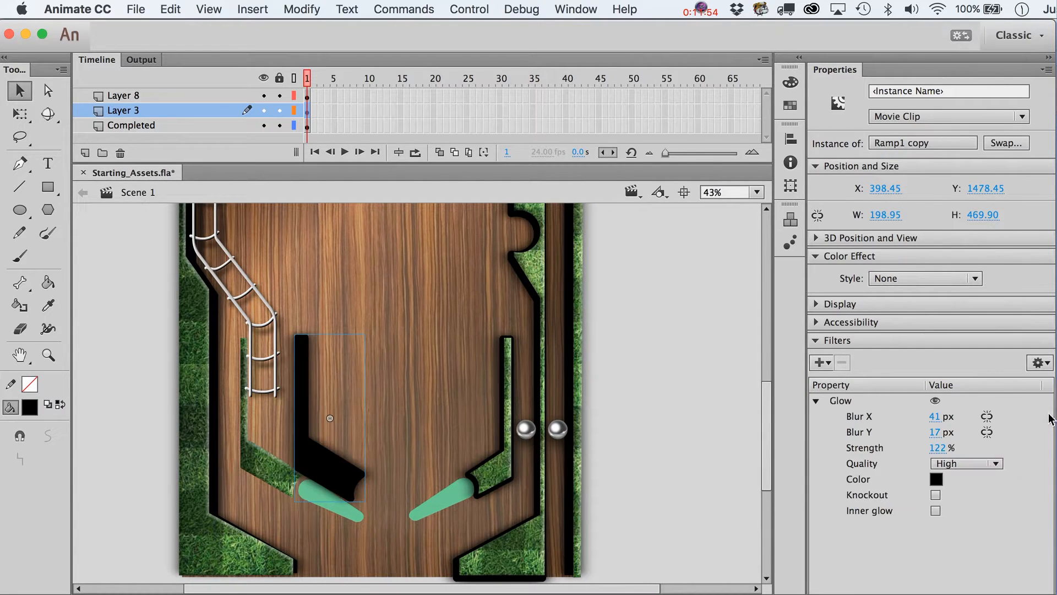
{"action": "left_click", "coordinate": [642, 431]}
- Move Ramp1 copy to X 239.75, Y 1480.75 and send it backward so it outlines the grass Ramp1
{"action": "left_click_drag", "start_coordinate": [355, 460], "coordinate": [306, 457]}
{"action": "key", "text": "shift+Left"}
{"action": "key", "text": "super+Down"}
{"action": "key", "text": "Right"}
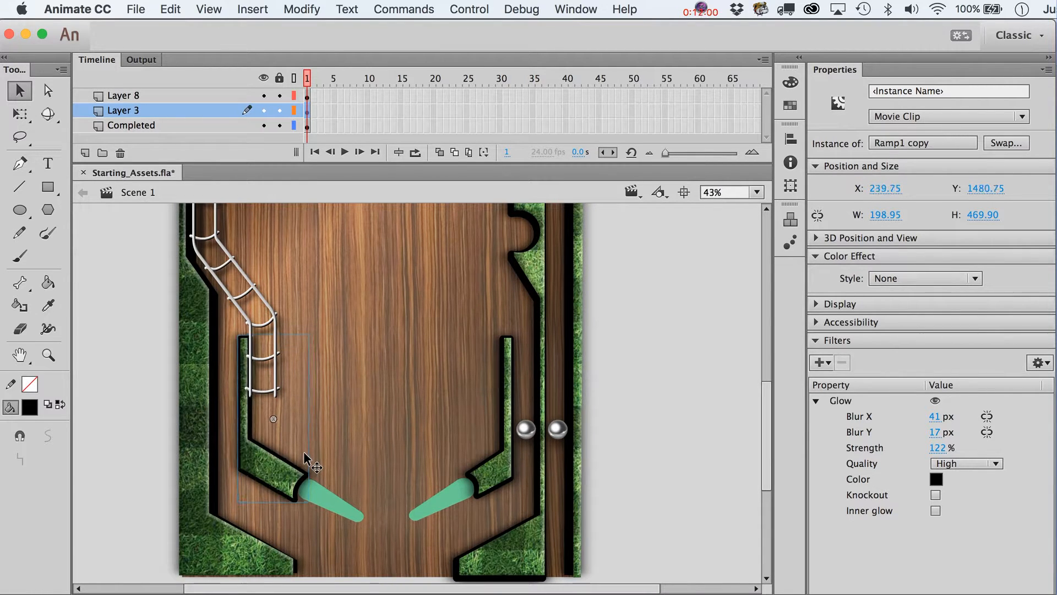
- Delete the green Flipper_Mockup instance from the Completed layer
{"action": "left_click", "coordinate": [611, 460]}
{"action": "left_click", "coordinate": [335, 511]}
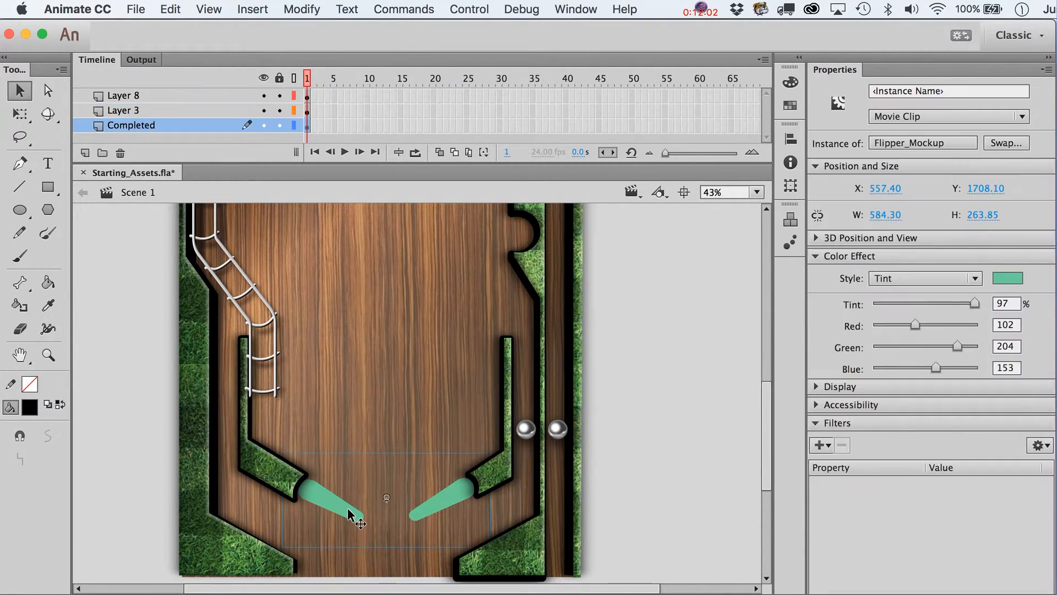
{"action": "key", "text": "Delete"}
- Reduce the Glow strength of the Ramp2 copy instance to 75%
{"action": "key", "text": "z"}
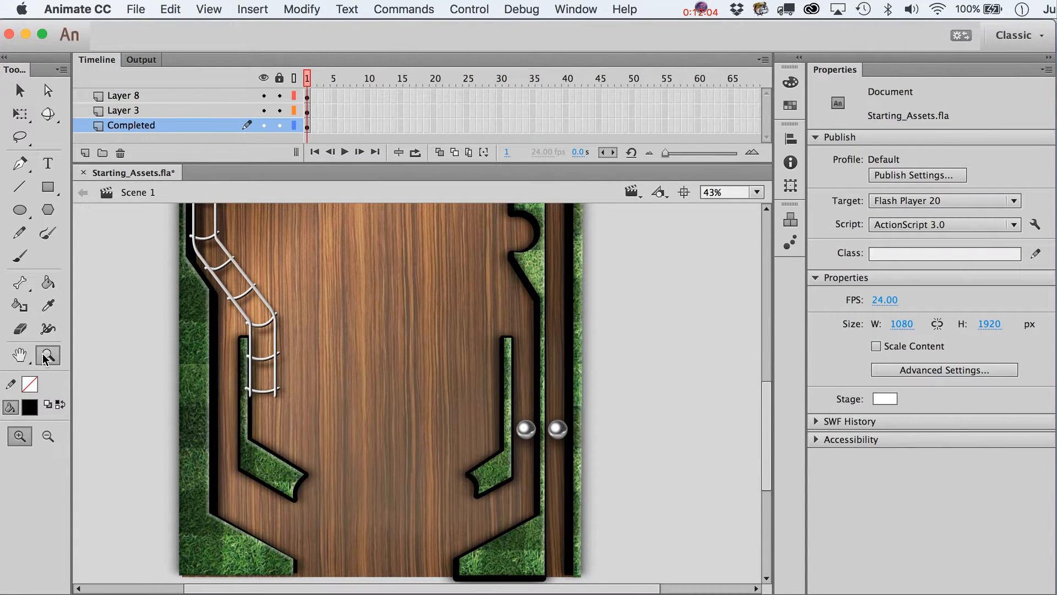
{"action": "left_click", "coordinate": [94, 353], "text": "alt"}
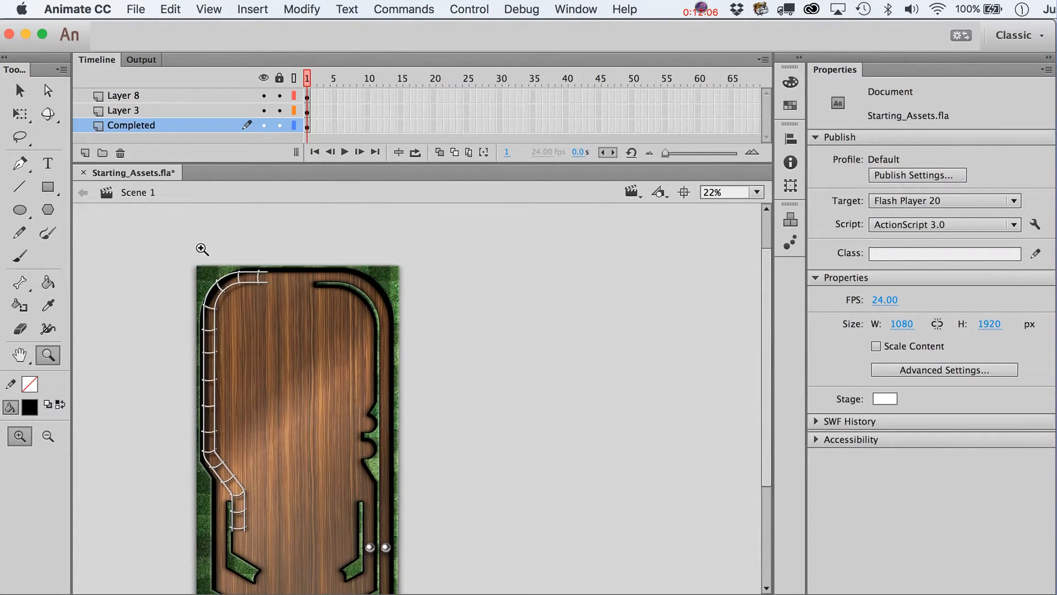
{"action": "left_click_drag", "start_coordinate": [196, 243], "coordinate": [410, 594]}
{"action": "key", "text": "v"}
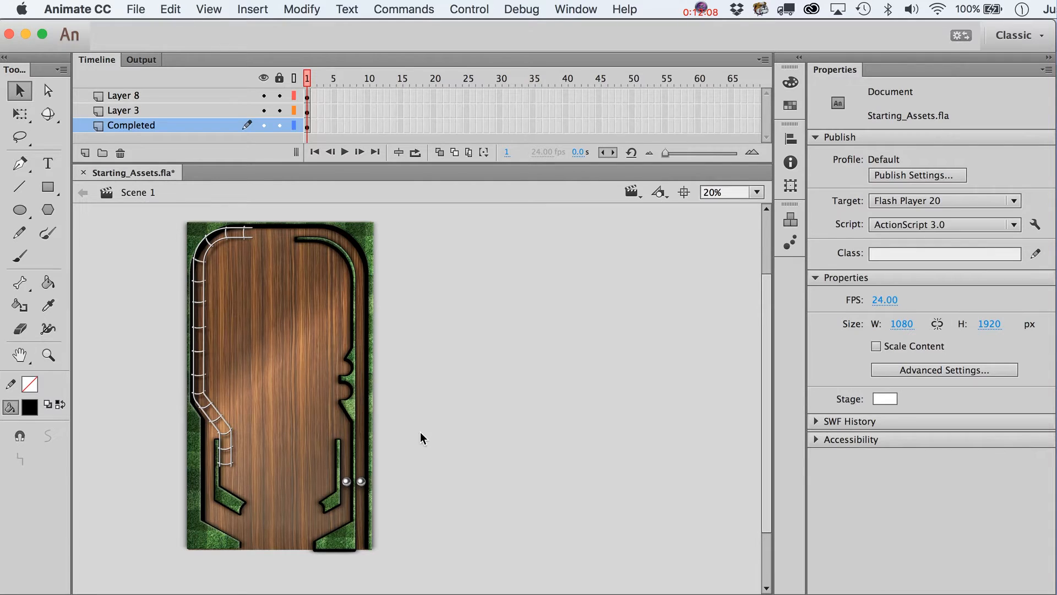
{"action": "key", "text": "z"}
{"action": "left_click_drag", "start_coordinate": [152, 259], "coordinate": [438, 580]}
{"action": "key", "text": "v"}
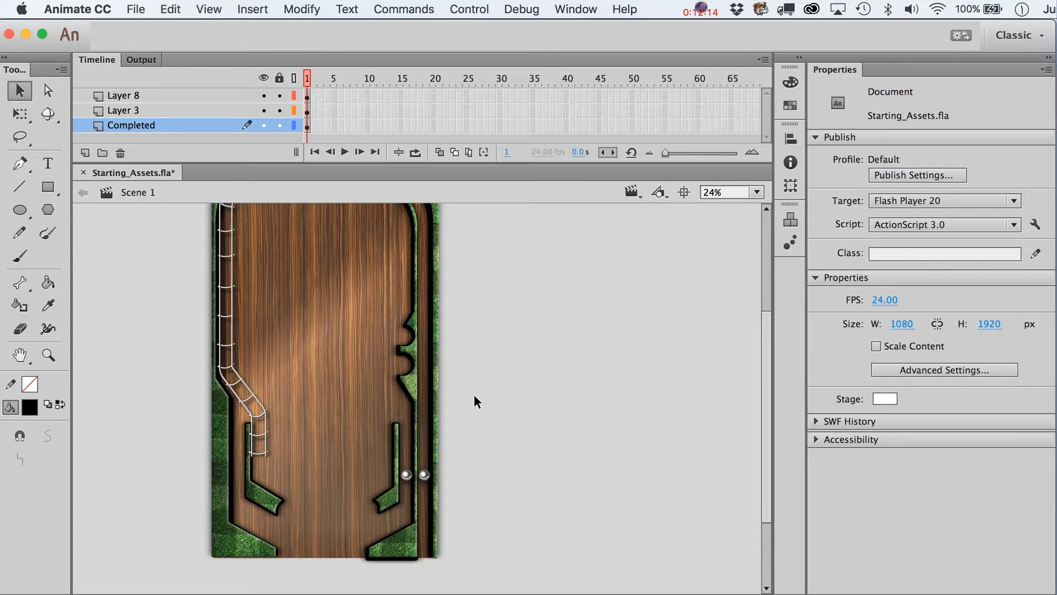
{"action": "left_click", "coordinate": [392, 496]}
{"action": "left_click", "coordinate": [472, 475]}
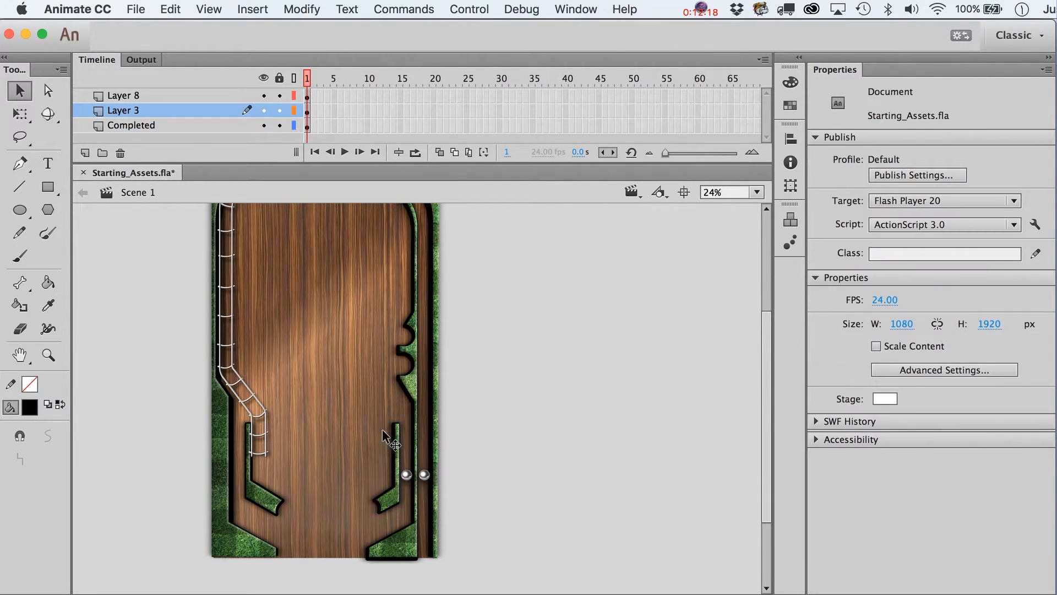
{"action": "left_click", "coordinate": [395, 439]}
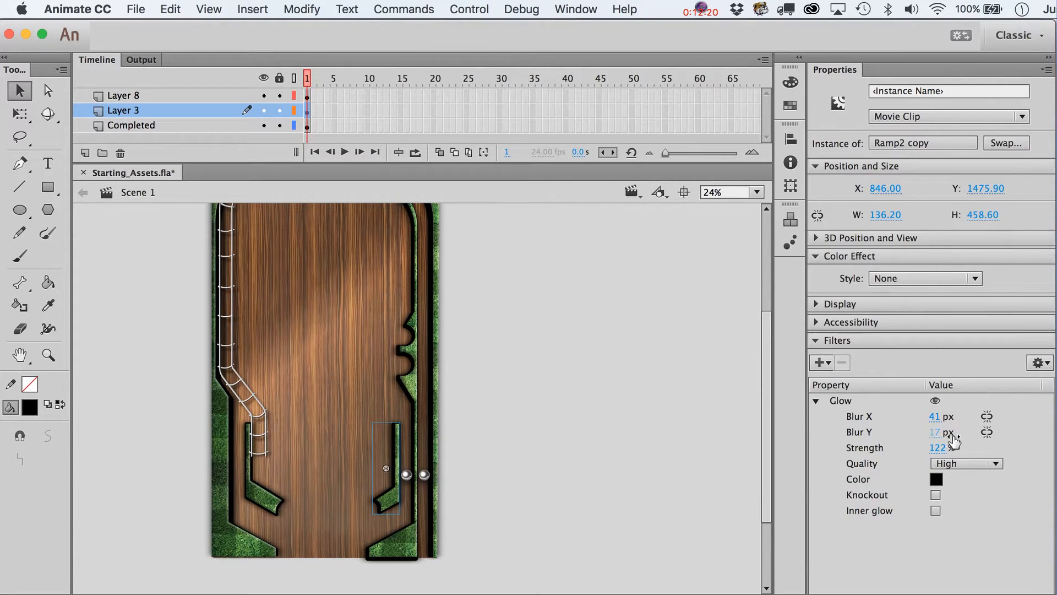
{"action": "left_click_drag", "start_coordinate": [941, 448], "coordinate": [904, 448]}
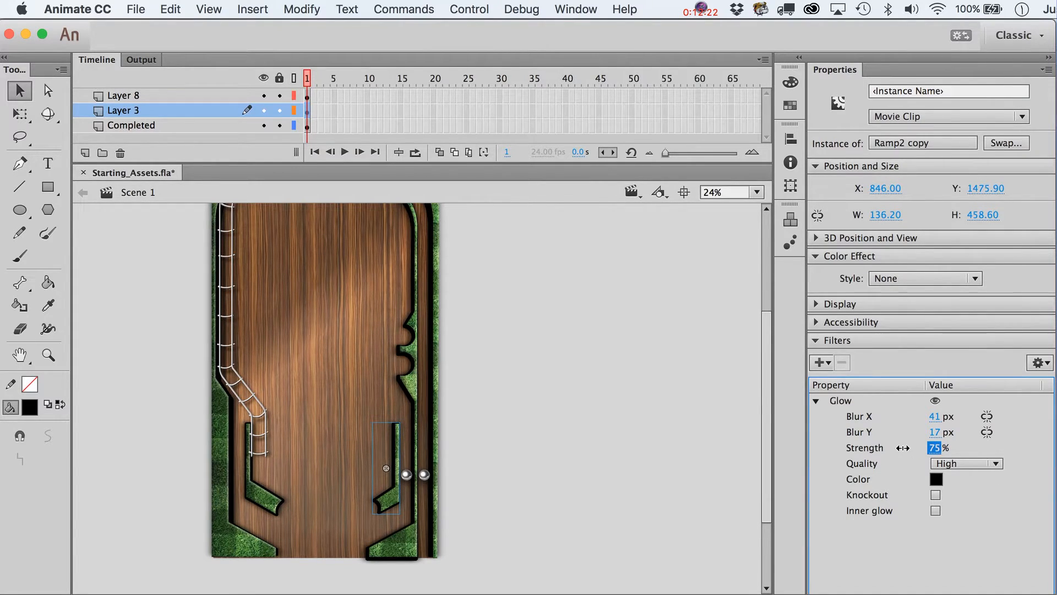
- Nudge Ramp1 copy slightly to the right and lower its Glow strength
{"action": "left_click", "coordinate": [288, 500]}
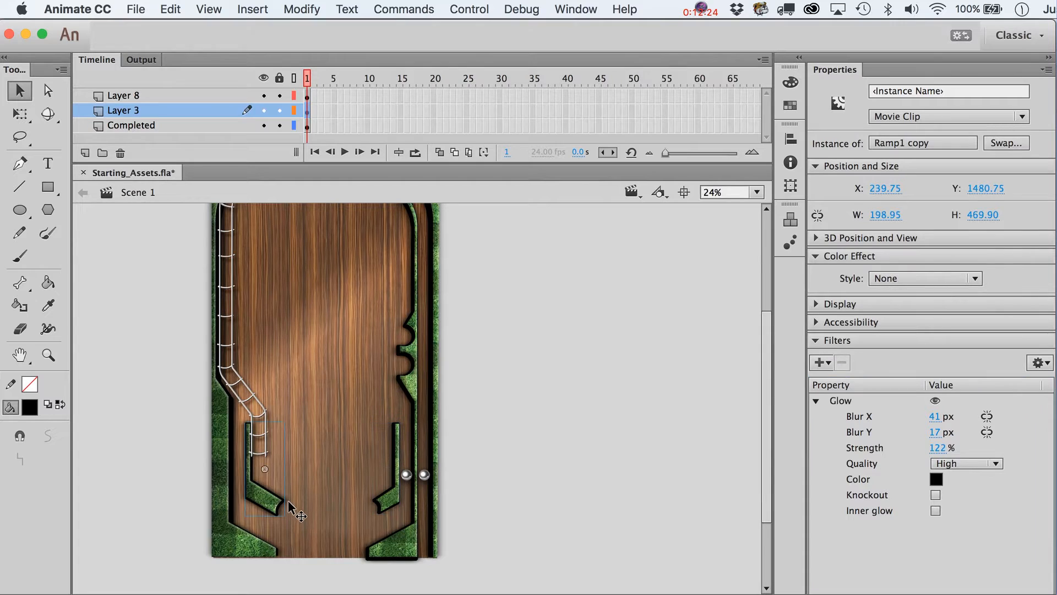
{"action": "key", "text": "Right"}
{"action": "left_click_drag", "start_coordinate": [939, 448], "coordinate": [899, 451]}
{"action": "left_click", "coordinate": [621, 420]}
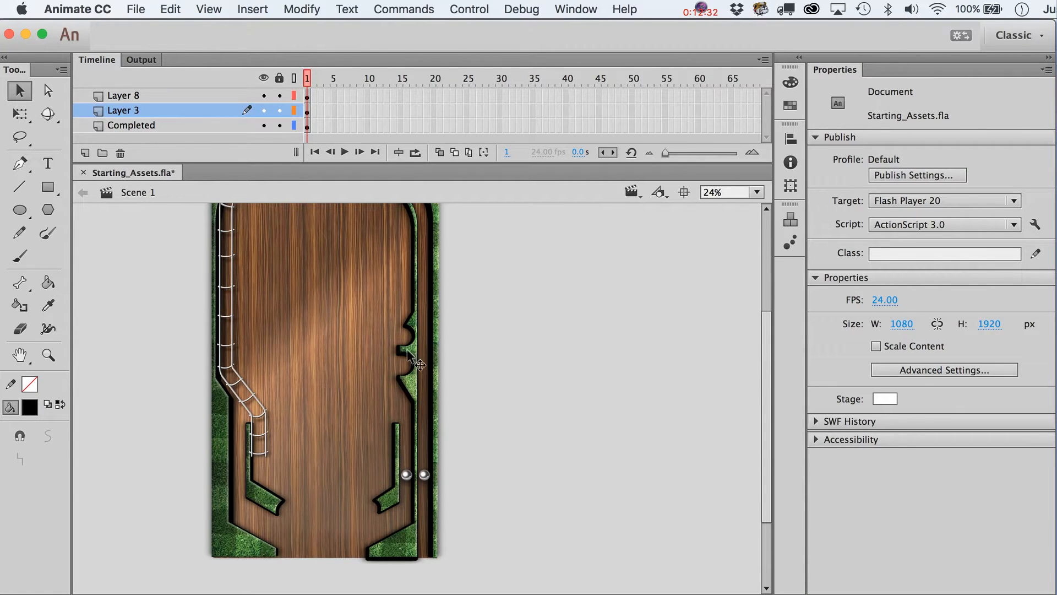
- Inspect the InnerWall and InnerWall copy instances and their filters along the inner lane
{"action": "left_click", "coordinate": [48, 355]}
{"action": "left_click_drag", "start_coordinate": [184, 229], "coordinate": [480, 442]}
{"action": "scroll", "coordinate": [511, 443], "scroll_direction": "up", "scroll_amount": 3}
{"action": "key", "text": "v"}
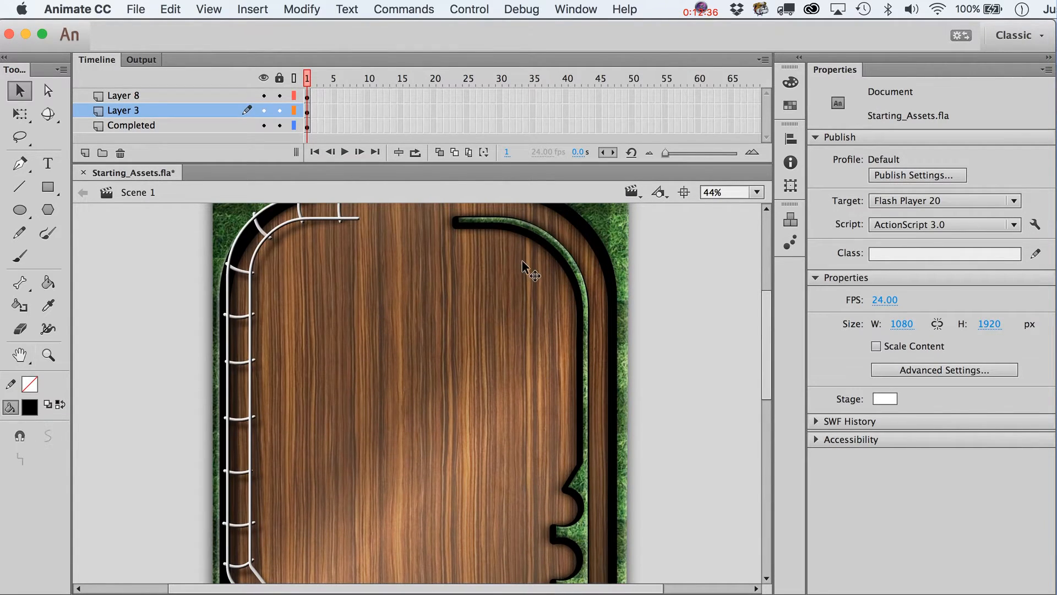
{"action": "left_click", "coordinate": [583, 481]}
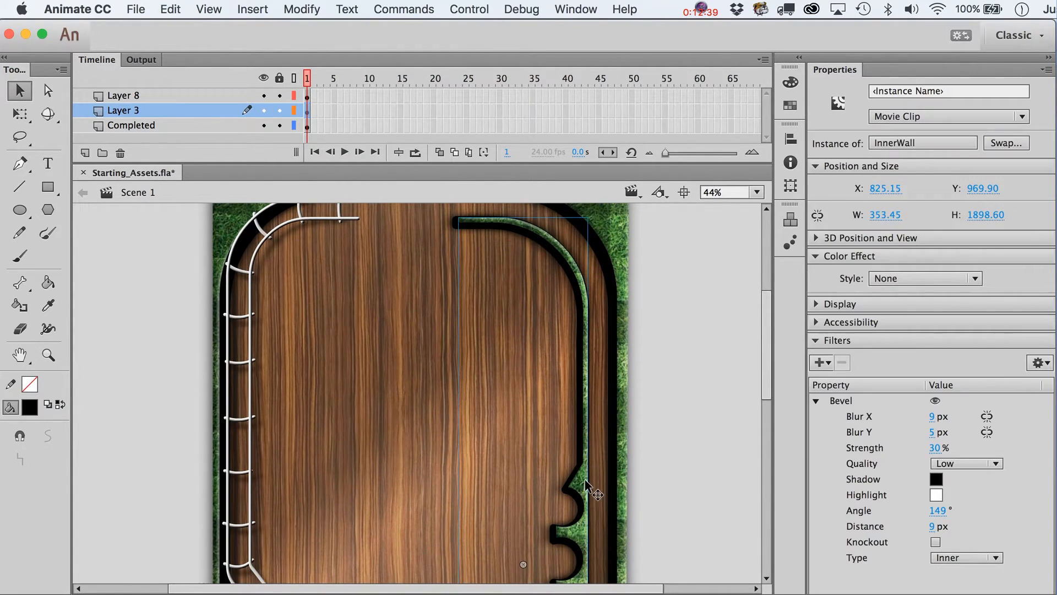
{"action": "left_click", "coordinate": [477, 228]}
{"action": "left_click_drag", "start_coordinate": [477, 227], "coordinate": [477, 228]}
{"action": "scroll", "coordinate": [477, 227], "scroll_direction": "down", "scroll_amount": 5}
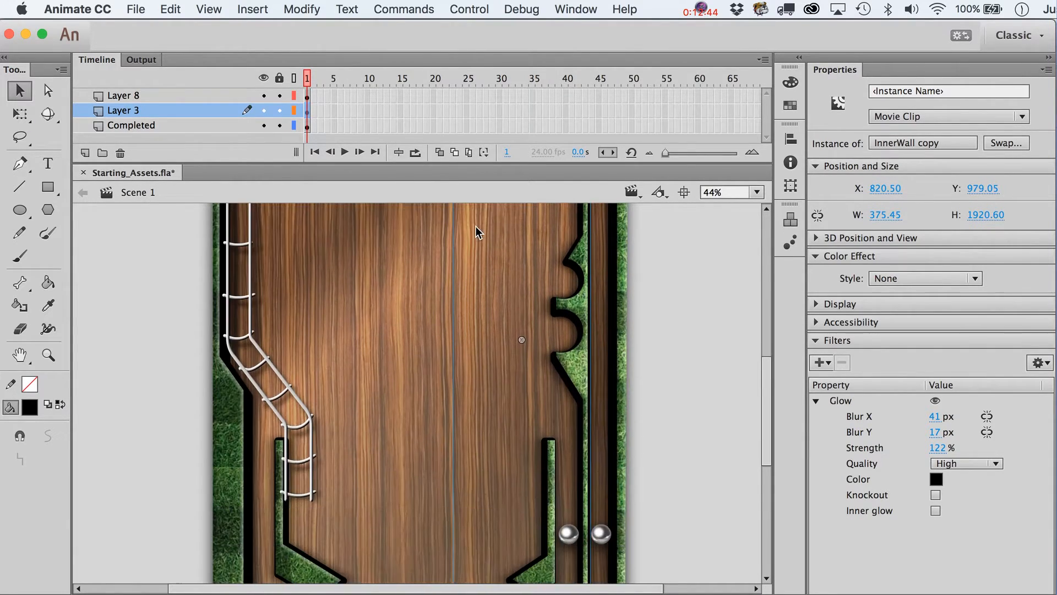
{"action": "scroll", "coordinate": [477, 227], "scroll_direction": "up", "scroll_amount": 3}
- Open the InnerWall symbol and delete the unused left portion of its Layer 2 grass
{"action": "left_click", "coordinate": [590, 412]}
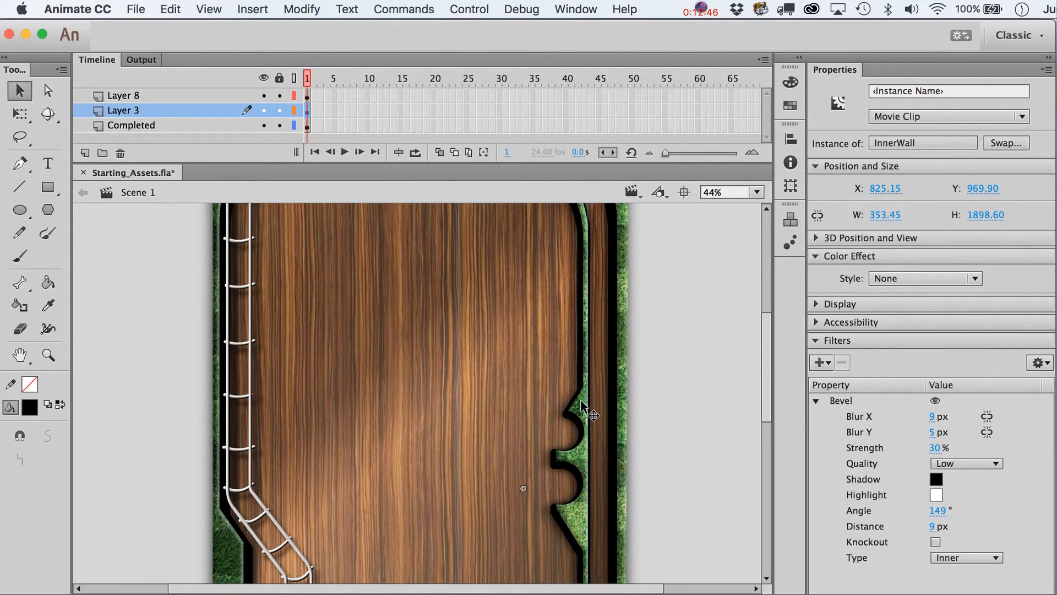
{"action": "double_click", "coordinate": [590, 412]}
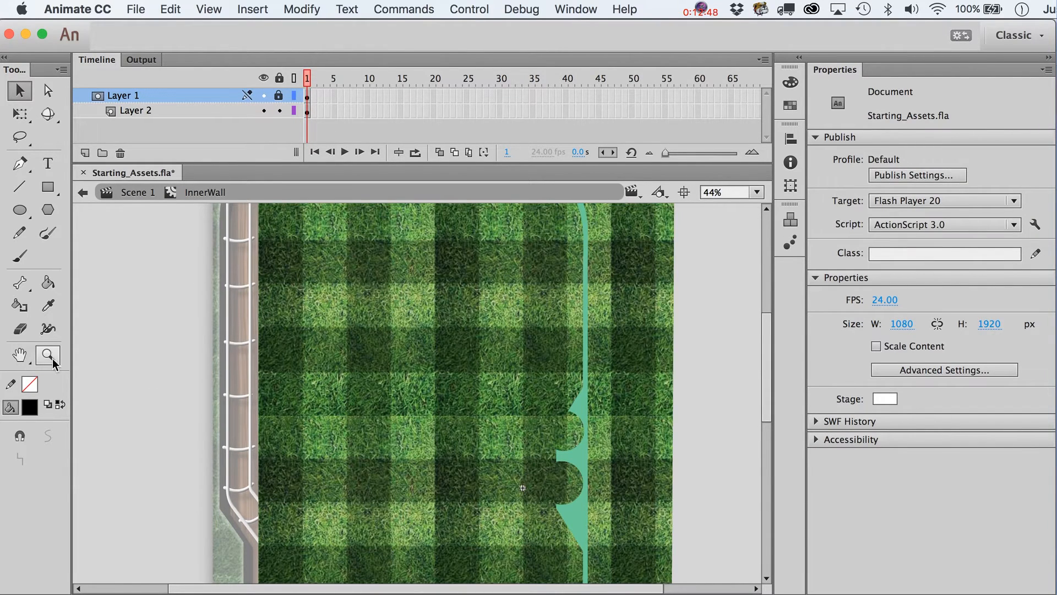
{"action": "left_click", "coordinate": [52, 357]}
{"action": "left_click", "coordinate": [480, 413], "text": "alt"}
{"action": "key", "text": "v"}
{"action": "scroll", "coordinate": [204, 254], "scroll_direction": "down", "scroll_amount": 3}
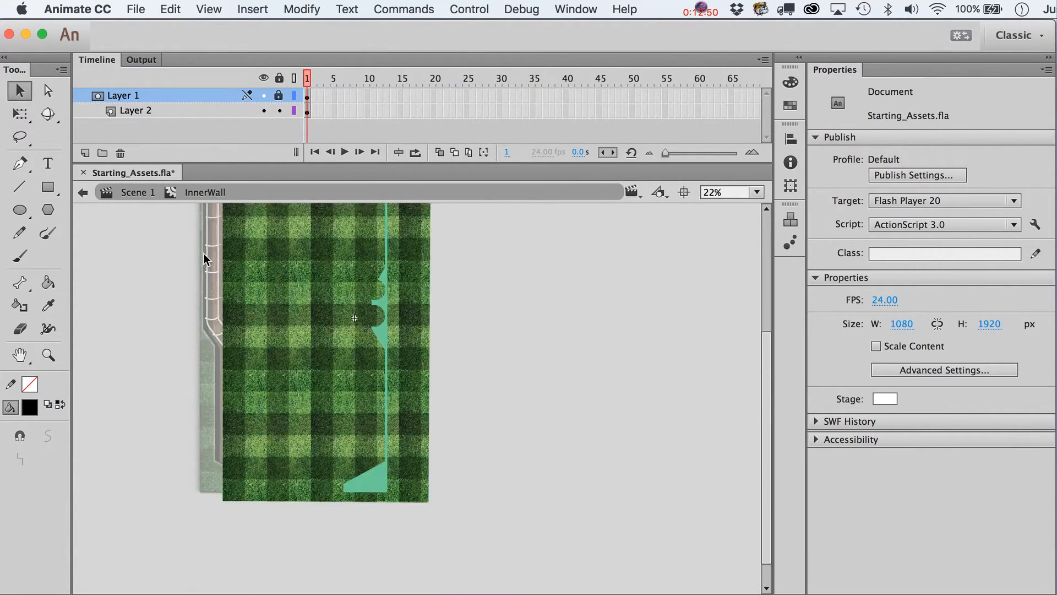
{"action": "scroll", "coordinate": [204, 254], "scroll_direction": "down", "scroll_amount": 2}
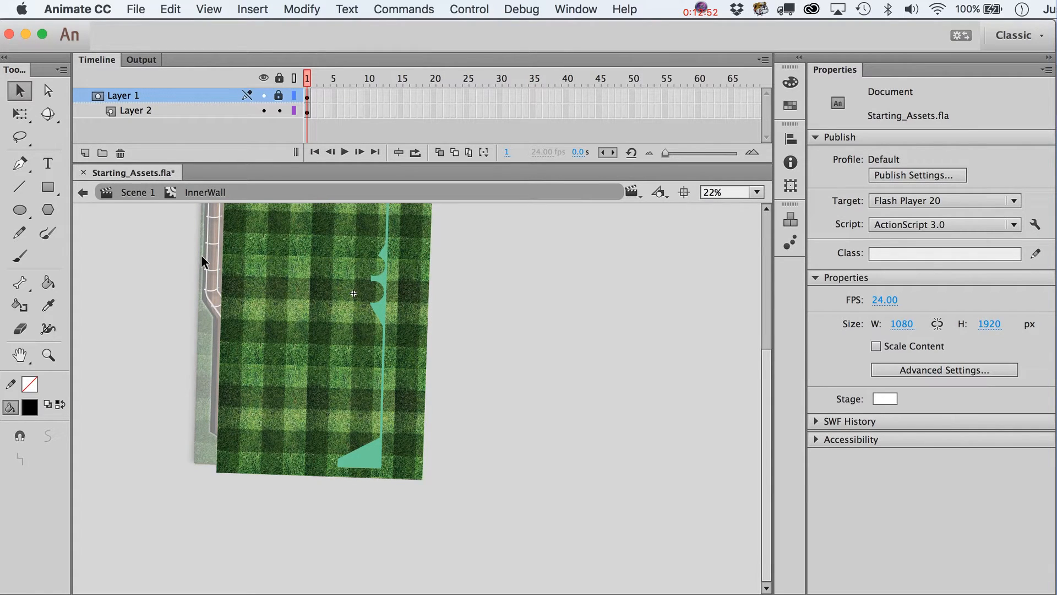
{"action": "scroll", "coordinate": [269, 522], "scroll_direction": "down", "scroll_amount": 1}
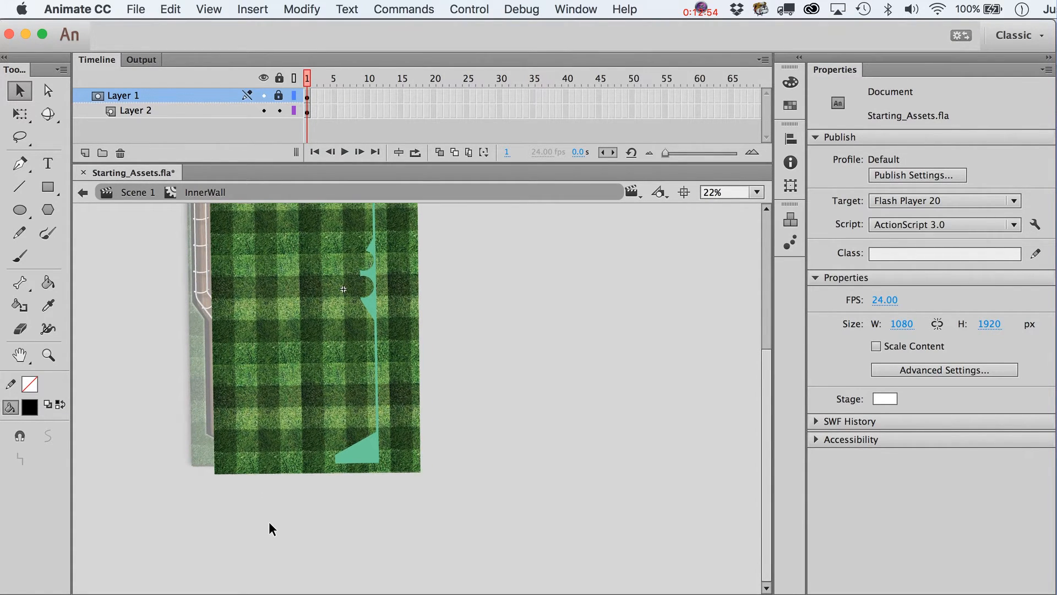
{"action": "scroll", "coordinate": [269, 522], "scroll_direction": "up", "scroll_amount": 1}
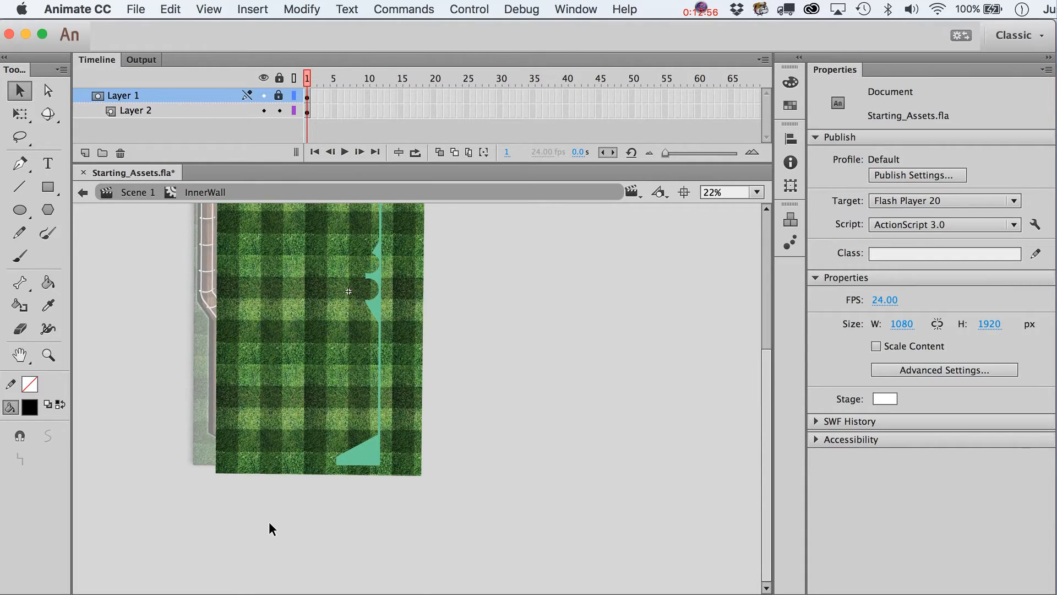
{"action": "scroll", "coordinate": [270, 523], "scroll_direction": "up", "scroll_amount": 5}
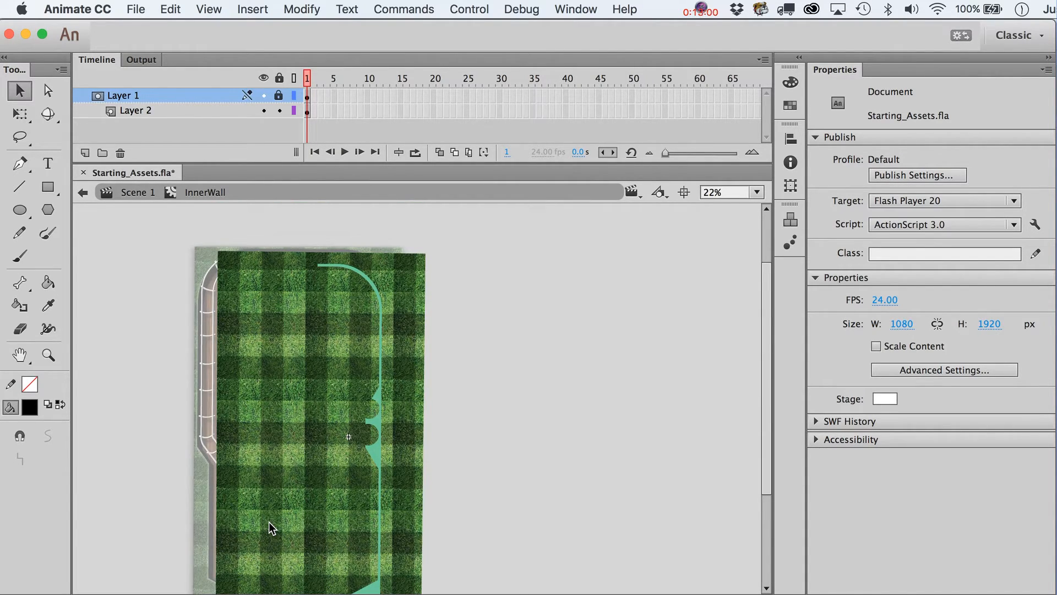
{"action": "left_click_drag", "start_coordinate": [186, 227], "coordinate": [303, 594]}
{"action": "key", "text": "Delete"}
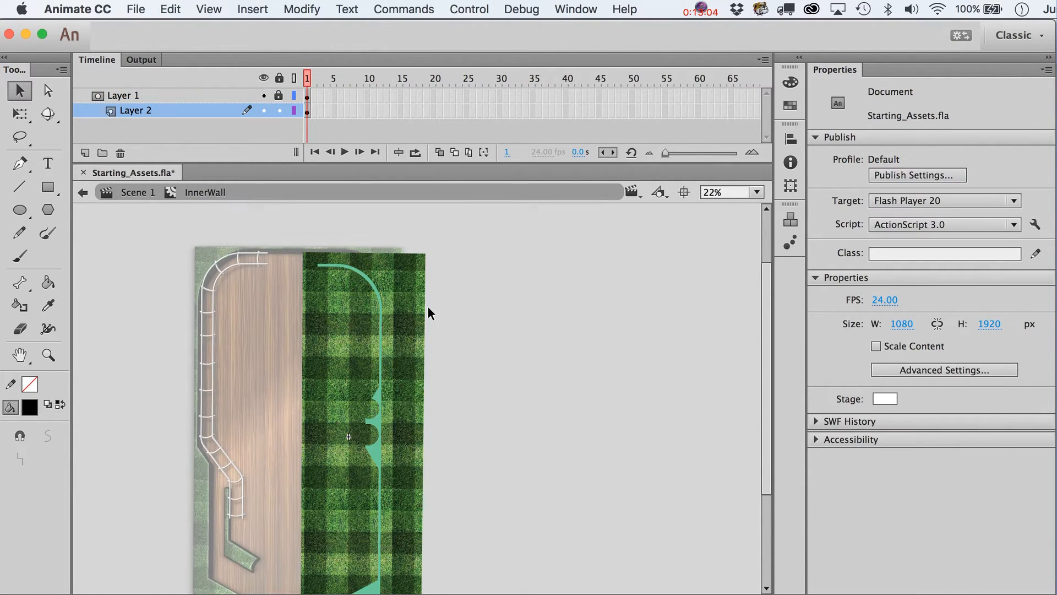
- Scale the remaining grass fill to 422.60 × 1269.30 and move it down to X -131.10, Y -195.25
{"action": "left_click", "coordinate": [423, 266]}
{"action": "key", "text": "q"}
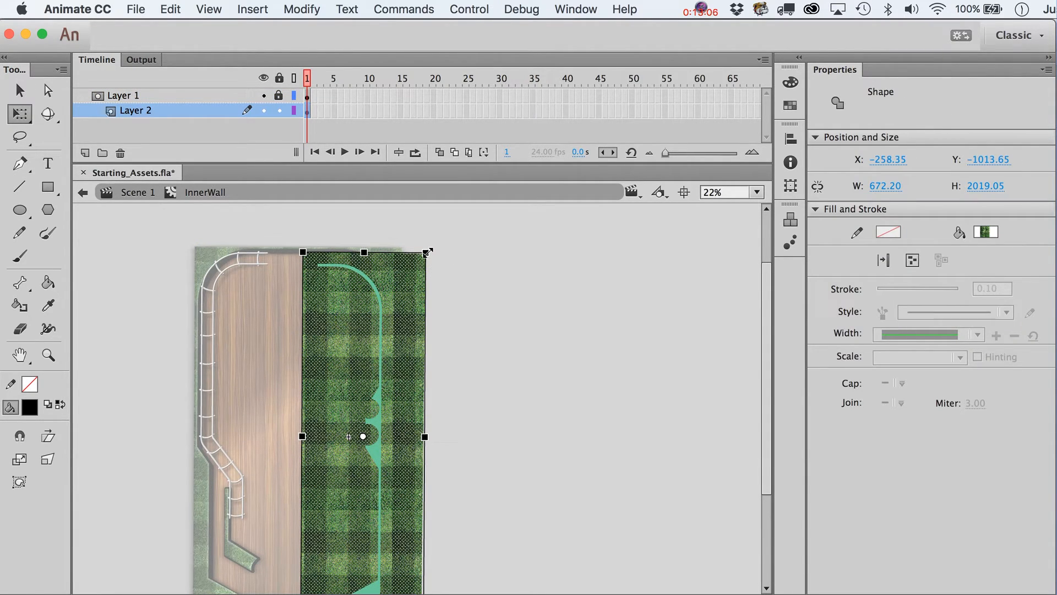
{"action": "left_click_drag", "start_coordinate": [427, 253], "coordinate": [403, 322]}
{"action": "key", "text": "v"}
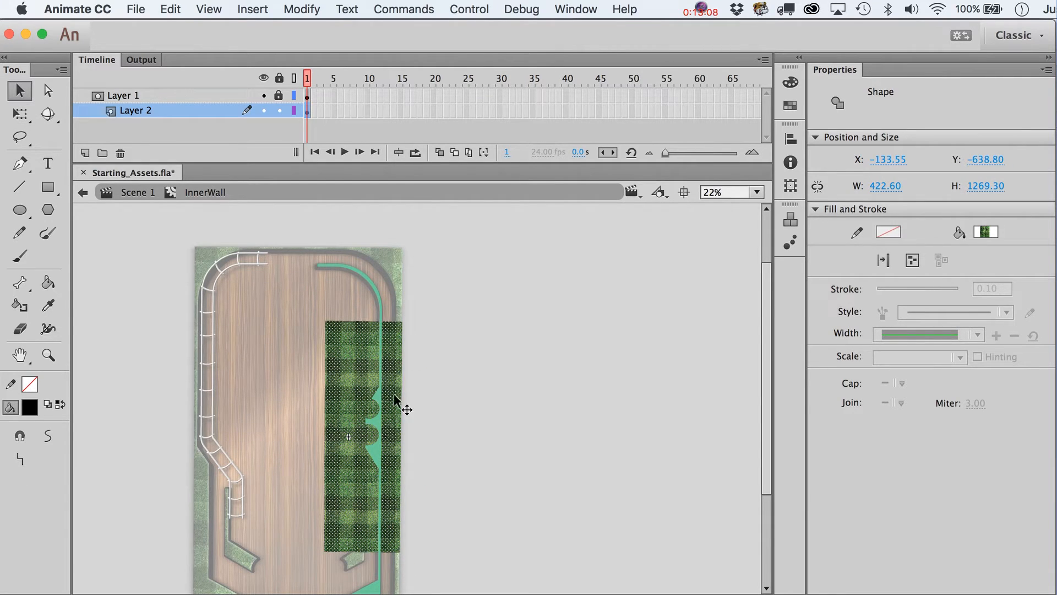
{"action": "left_click_drag", "start_coordinate": [394, 396], "coordinate": [392, 478]}
{"action": "scroll", "coordinate": [392, 478], "scroll_direction": "down", "scroll_amount": 3}
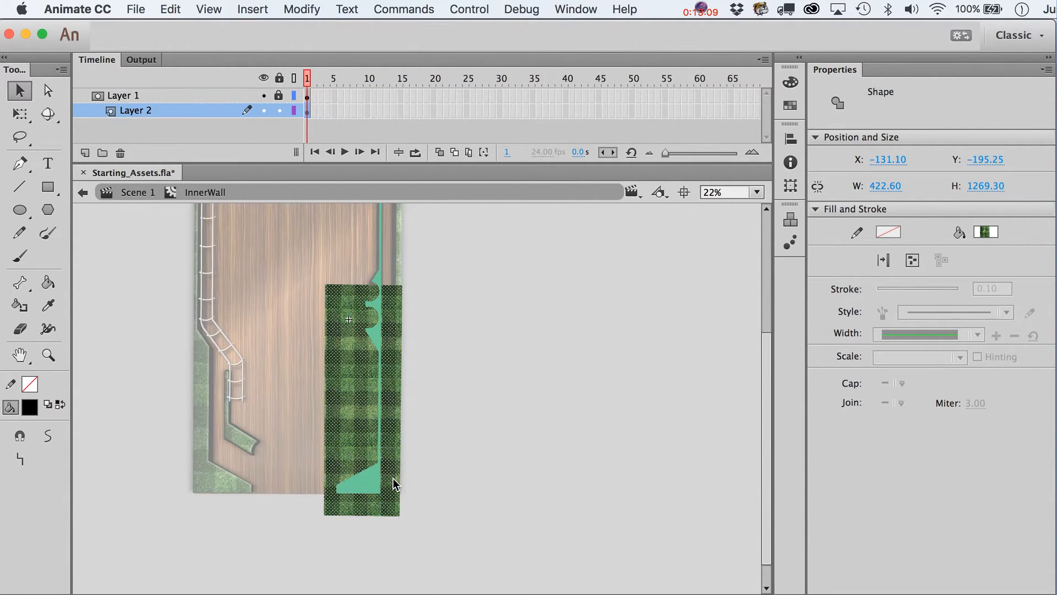
- Stretch the grass fill's two upper corners upward to cover the top of the inner wall and return to Scene 1
{"action": "left_click", "coordinate": [447, 504]}
{"action": "scroll", "coordinate": [349, 384], "scroll_direction": "up", "scroll_amount": 2}
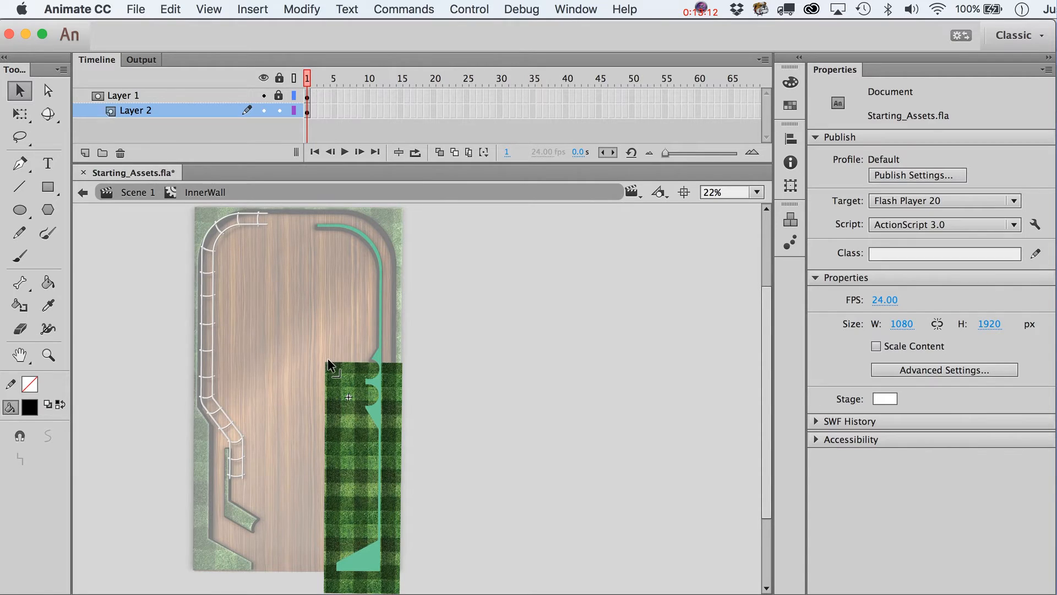
{"action": "left_click_drag", "start_coordinate": [327, 360], "coordinate": [312, 199]}
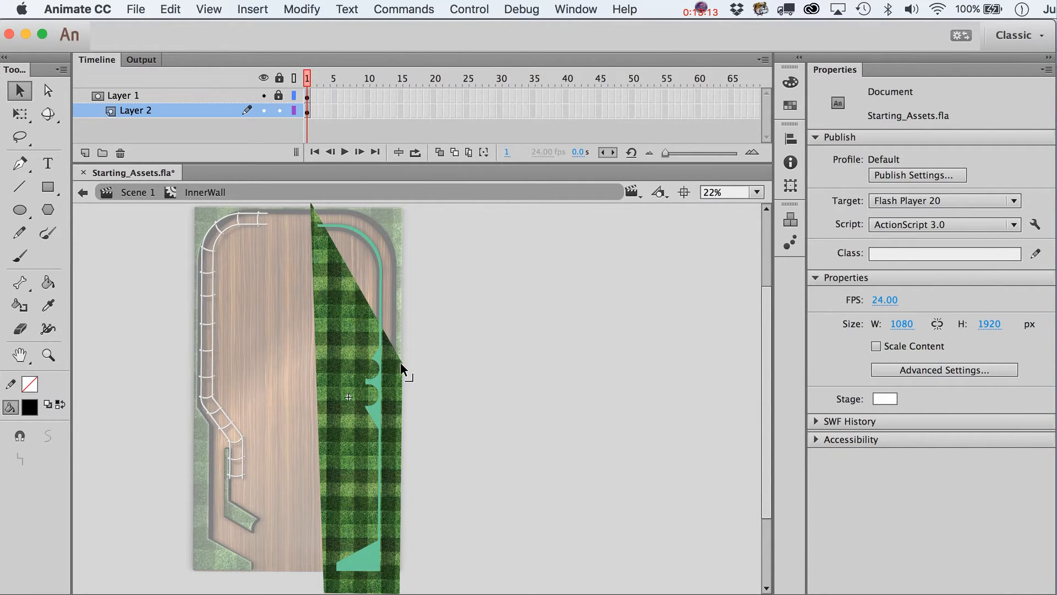
{"action": "left_click_drag", "start_coordinate": [401, 362], "coordinate": [408, 218]}
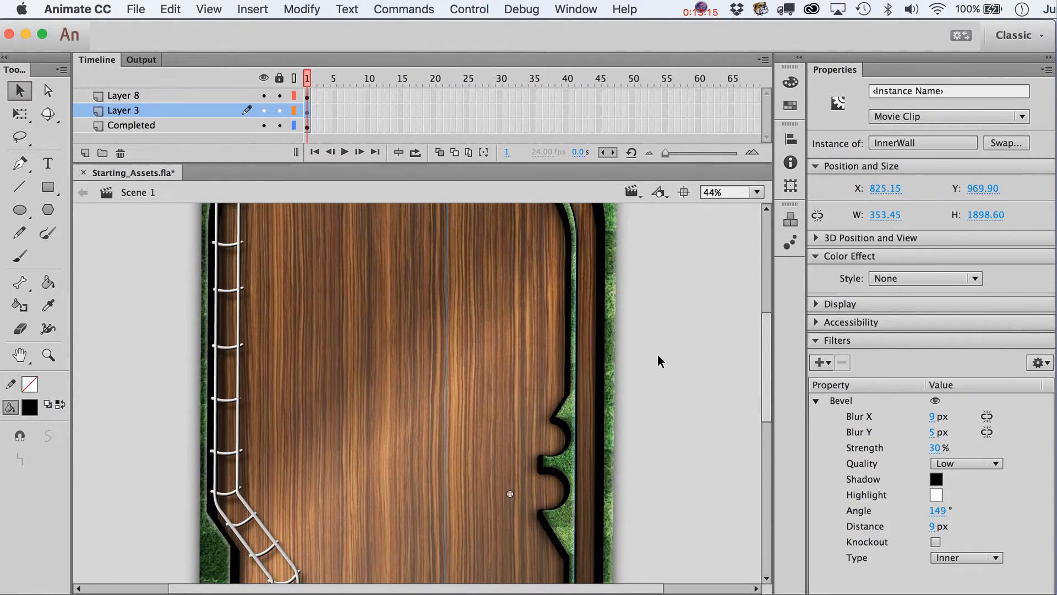
{"action": "left_click", "coordinate": [658, 356]}
- Collapse the timeline and examine the grass walls, ramps and edges over the whole pinball table
{"action": "left_click", "coordinate": [48, 355]}
{"action": "left_click", "coordinate": [365, 419], "text": "alt"}
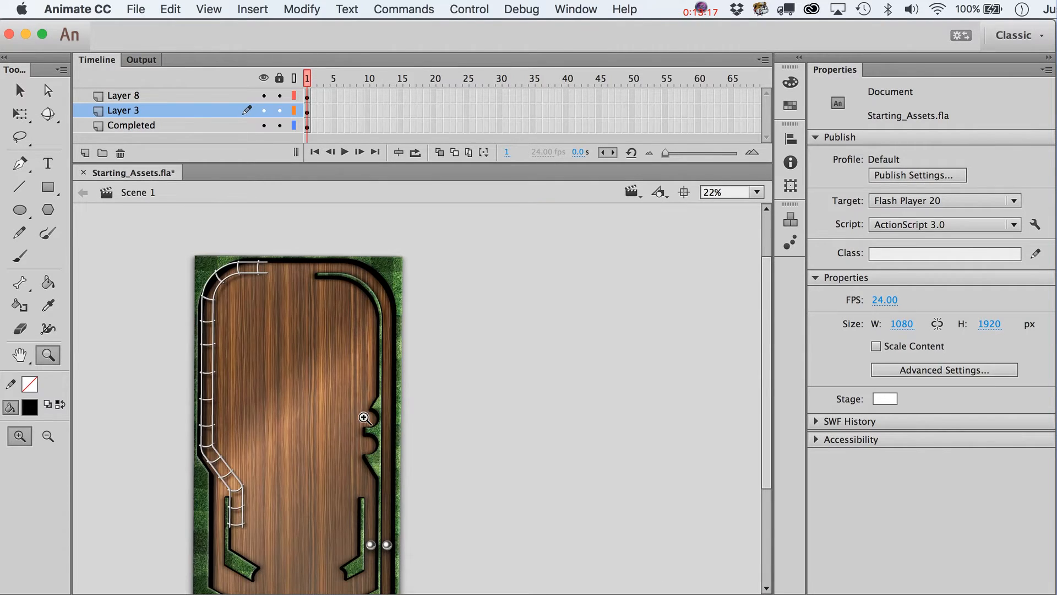
{"action": "left_click_drag", "start_coordinate": [174, 268], "coordinate": [461, 588]}
{"action": "key", "text": "v"}
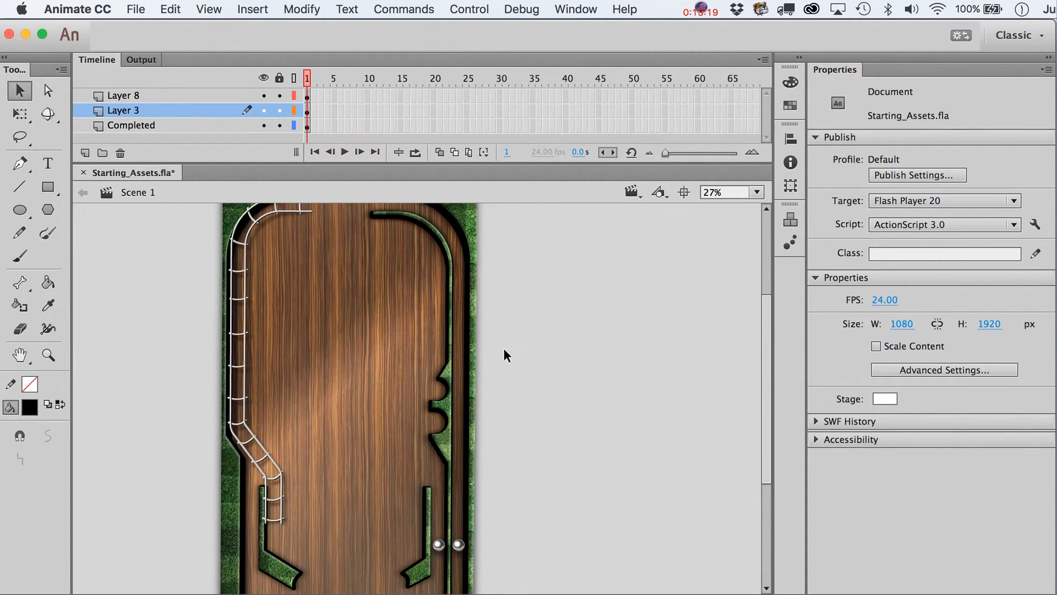
{"action": "double_click", "coordinate": [101, 67]}
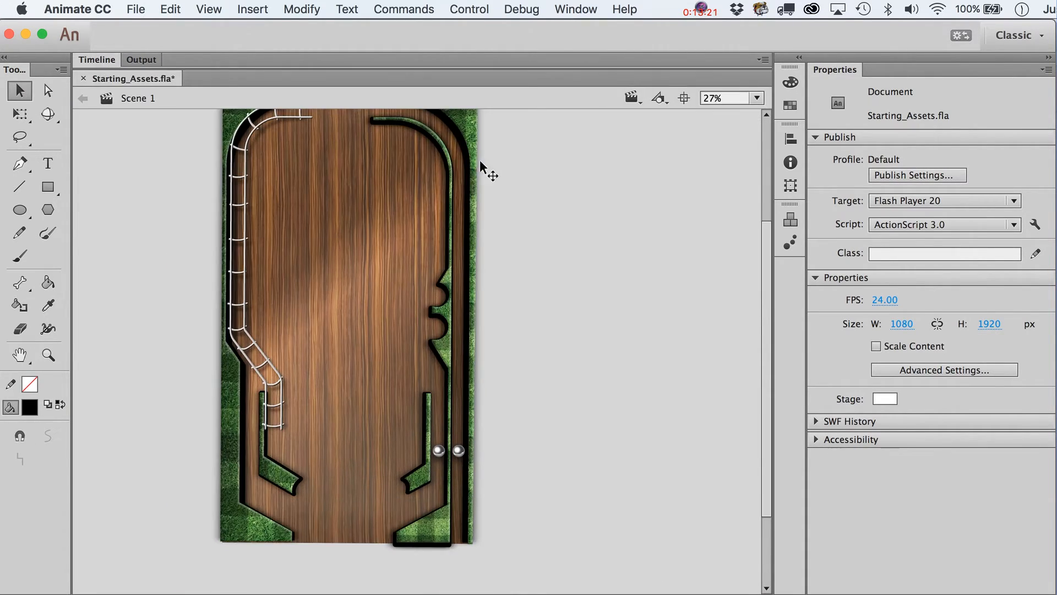
{"action": "scroll", "coordinate": [604, 307], "scroll_direction": "up", "scroll_amount": 3}
{"action": "left_click", "coordinate": [733, 98]}
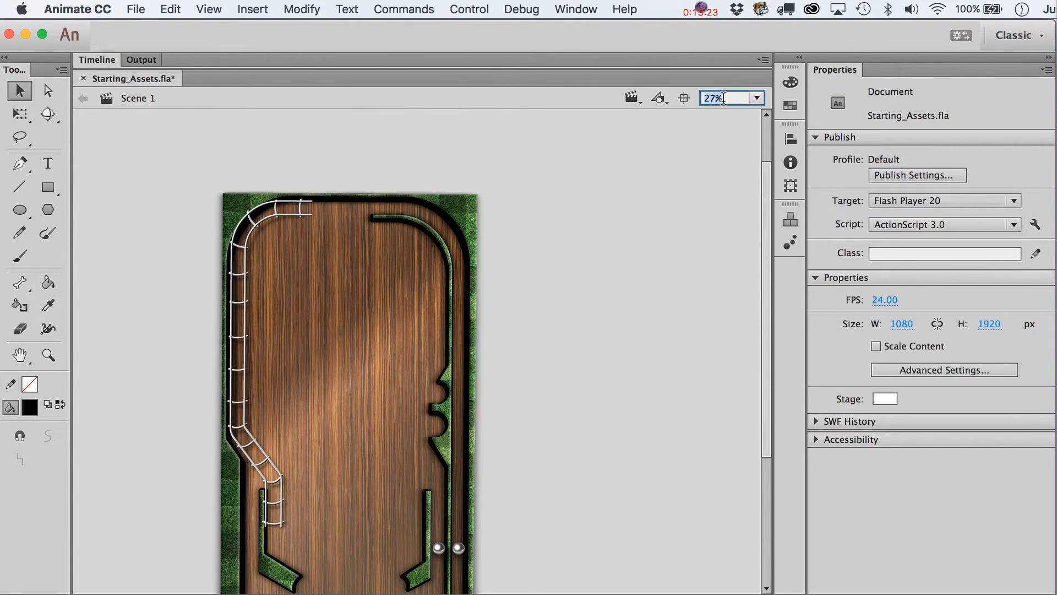
{"action": "scroll", "coordinate": [497, 437], "scroll_direction": "down", "scroll_amount": 2}
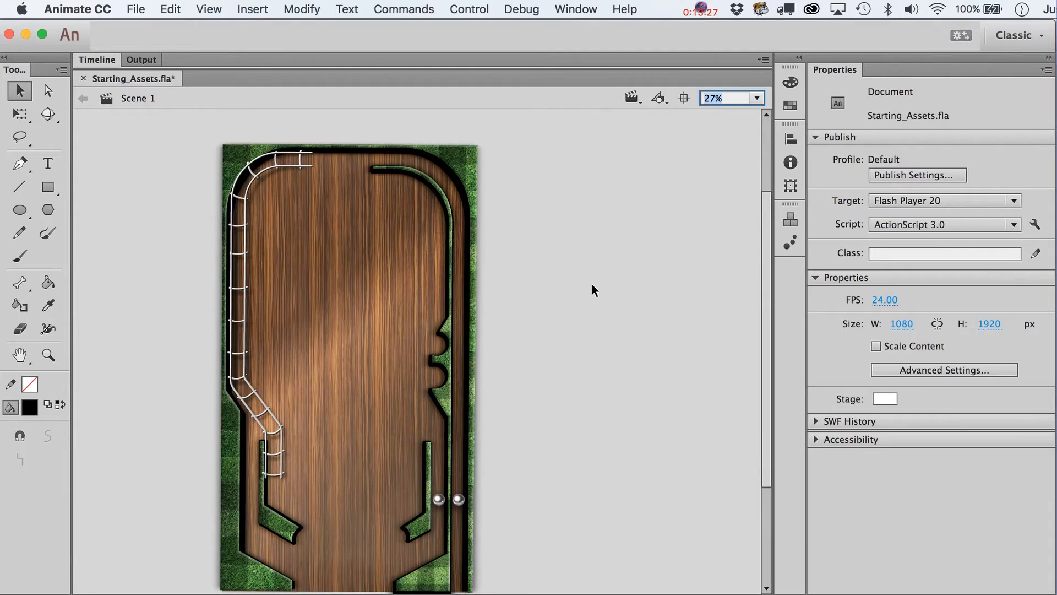
{"action": "scroll", "coordinate": [591, 283], "scroll_direction": "down", "scroll_amount": 1}
{"action": "scroll", "coordinate": [591, 283], "scroll_direction": "down", "scroll_amount": 5}
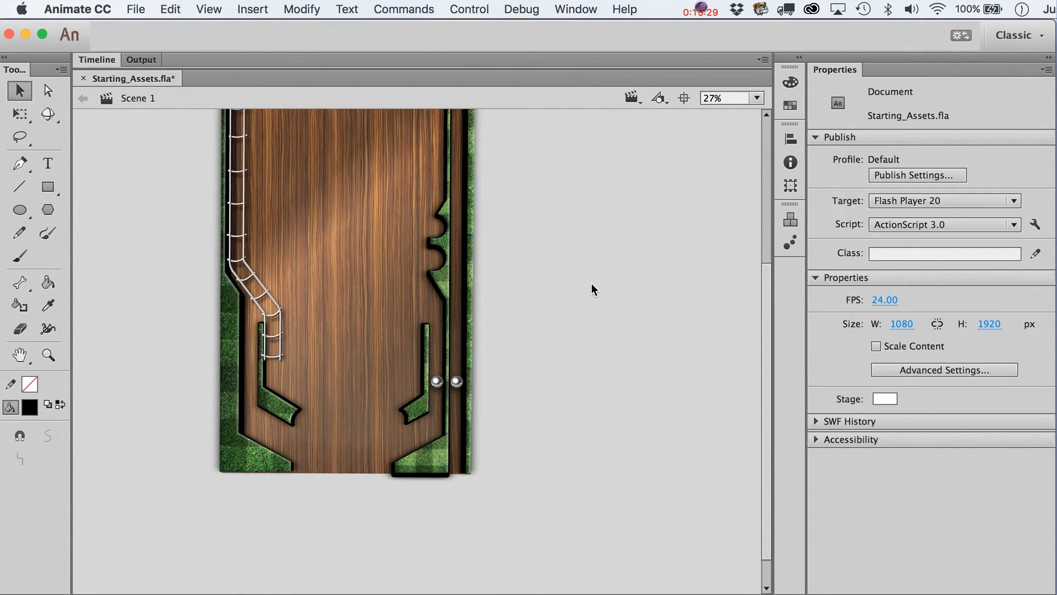
- Examine the rail, grass walls, black edges and ball lanes across the pinball table at 100% zoom
{"action": "scroll", "coordinate": [591, 283], "scroll_direction": "up", "scroll_amount": 2}
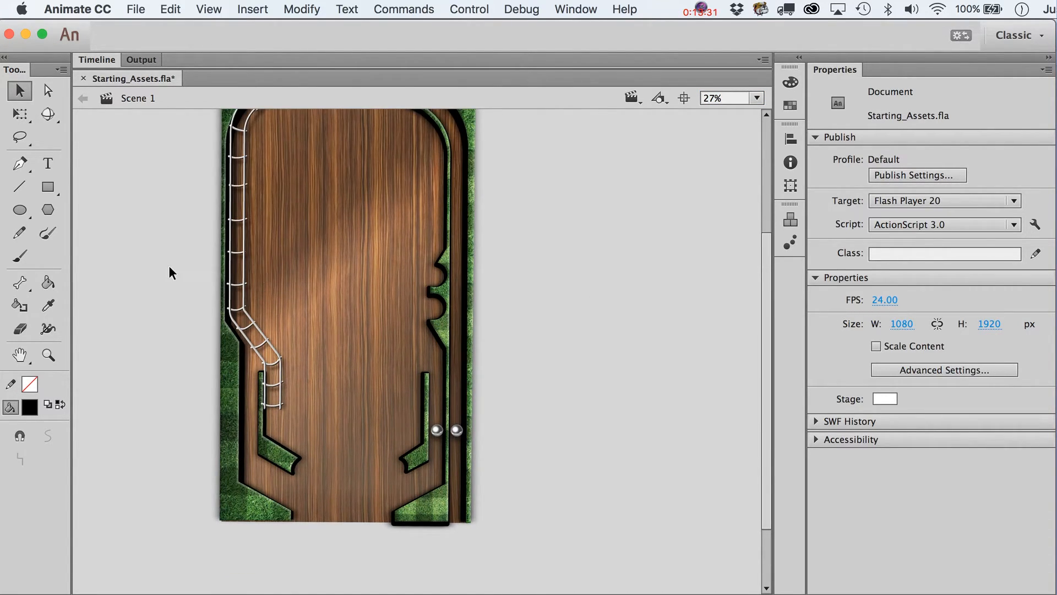
{"action": "key", "text": "super+1"}
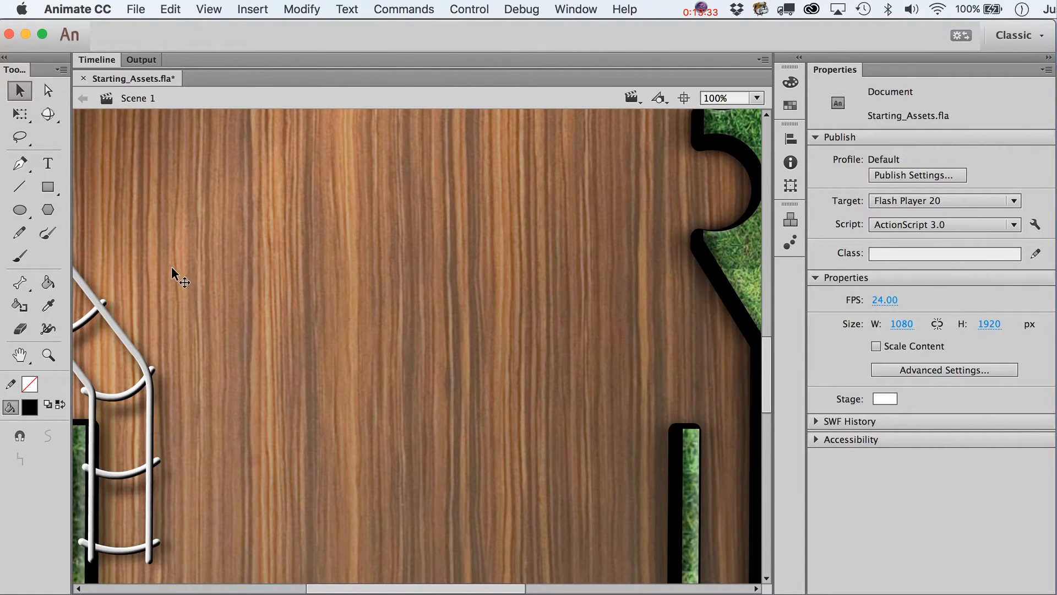
{"action": "scroll", "coordinate": [308, 369], "scroll_direction": "left", "scroll_amount": 5}
{"action": "scroll", "coordinate": [309, 369], "scroll_direction": "up", "scroll_amount": 10}
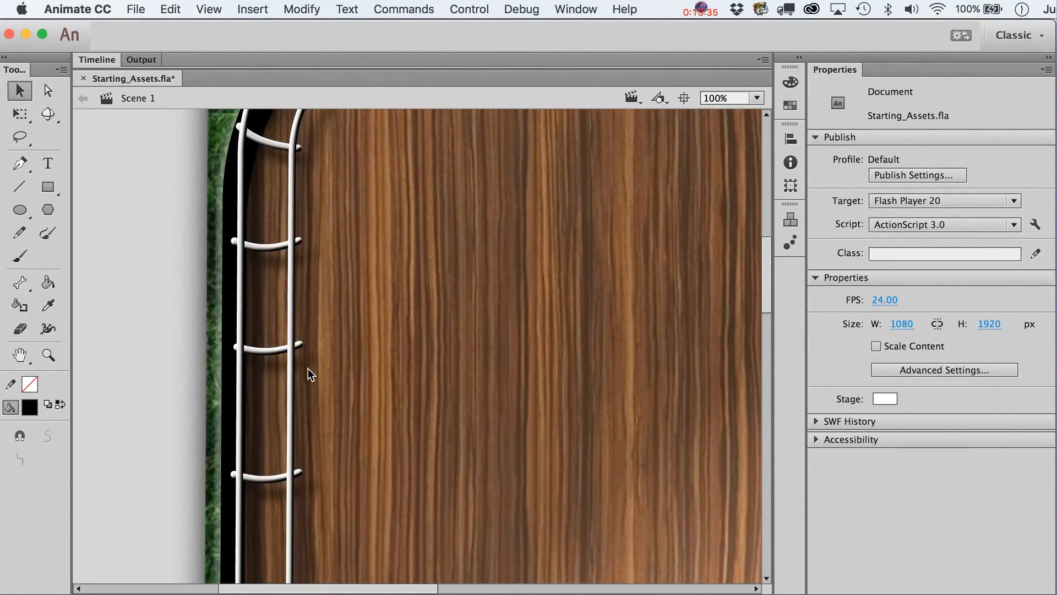
{"action": "scroll", "coordinate": [309, 368], "scroll_direction": "right", "scroll_amount": 10}
{"action": "scroll", "coordinate": [308, 368], "scroll_direction": "down", "scroll_amount": 2}
{"action": "scroll", "coordinate": [308, 369], "scroll_direction": "down", "scroll_amount": 15}
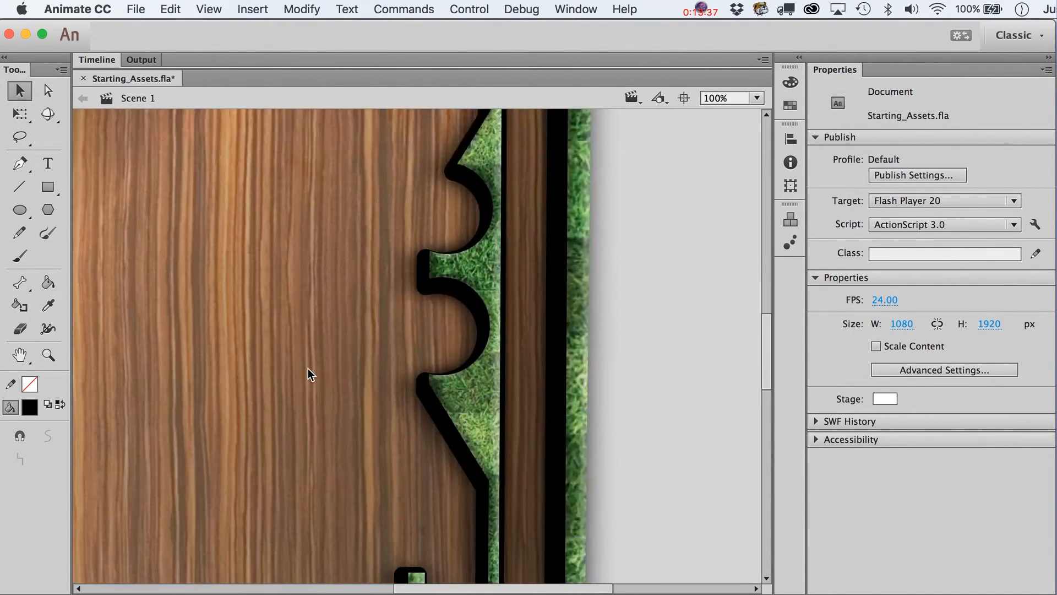
{"action": "scroll", "coordinate": [309, 368], "scroll_direction": "left", "scroll_amount": 3}
{"action": "scroll", "coordinate": [308, 368], "scroll_direction": "up", "scroll_amount": 3}
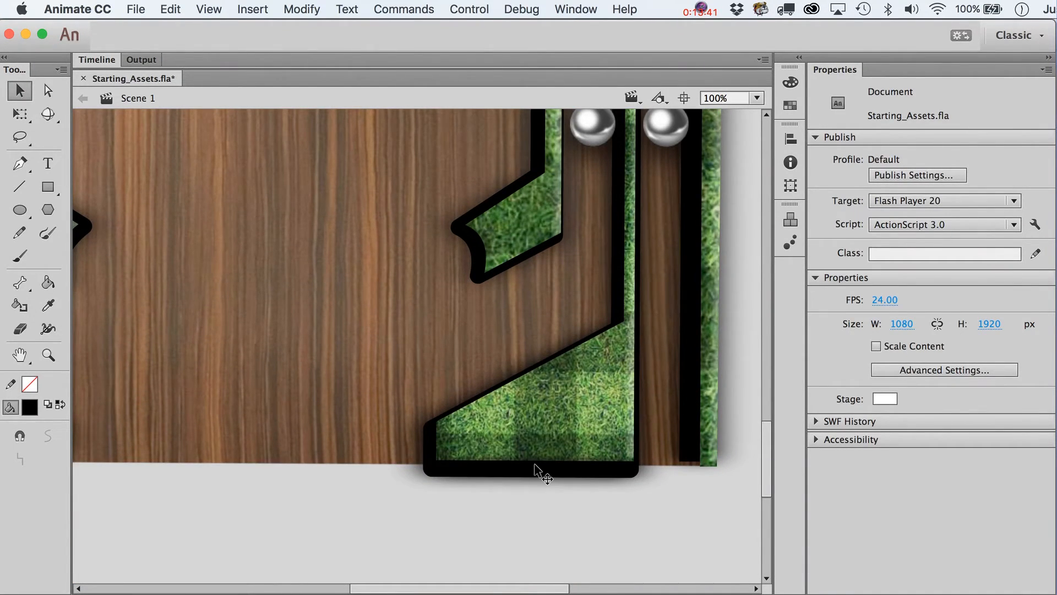
{"action": "scroll", "coordinate": [537, 465], "scroll_direction": "up", "scroll_amount": 6}
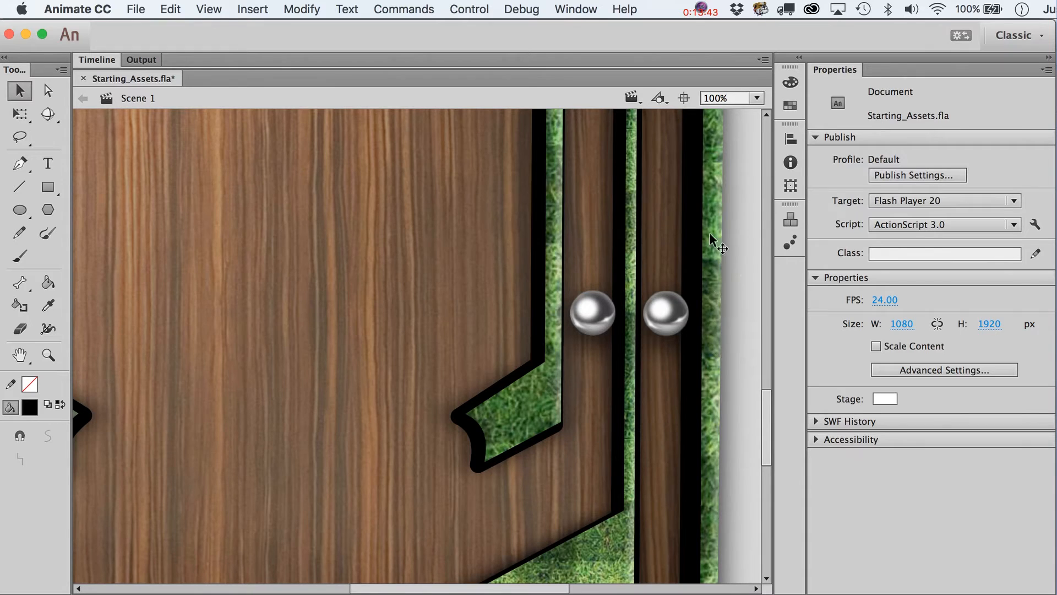
{"action": "scroll", "coordinate": [710, 514], "scroll_direction": "up", "scroll_amount": 5}
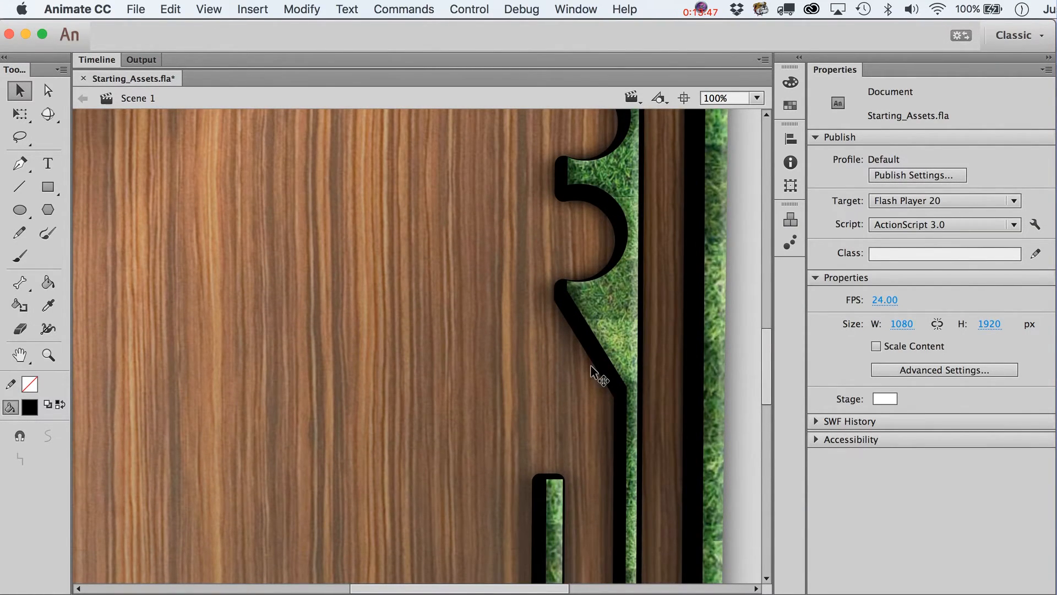
{"action": "scroll", "coordinate": [590, 364], "scroll_direction": "left", "scroll_amount": 15}
{"action": "scroll", "coordinate": [591, 364], "scroll_direction": "down", "scroll_amount": 3}
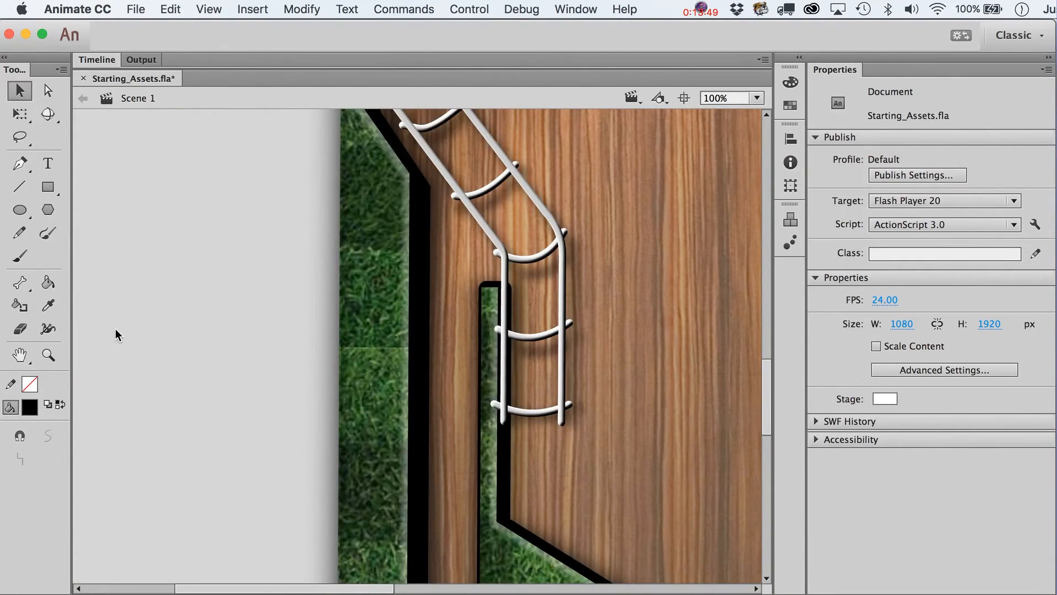
- Examine the table's overall depth and shading at 50% zoom and in full view, including the wire rail
{"action": "left_click", "coordinate": [48, 355]}
{"action": "left_click", "coordinate": [451, 369], "text": "alt"}
{"action": "key", "text": "v"}
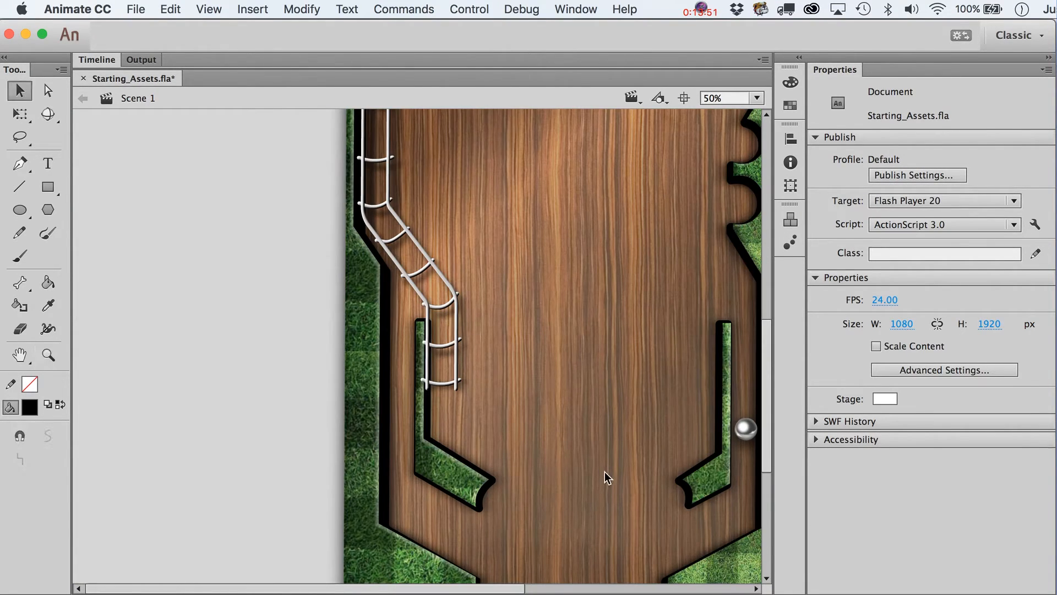
{"action": "scroll", "coordinate": [605, 474], "scroll_direction": "right", "scroll_amount": 5}
{"action": "scroll", "coordinate": [605, 474], "scroll_direction": "up", "scroll_amount": 3}
{"action": "scroll", "coordinate": [604, 471], "scroll_direction": "up", "scroll_amount": 10}
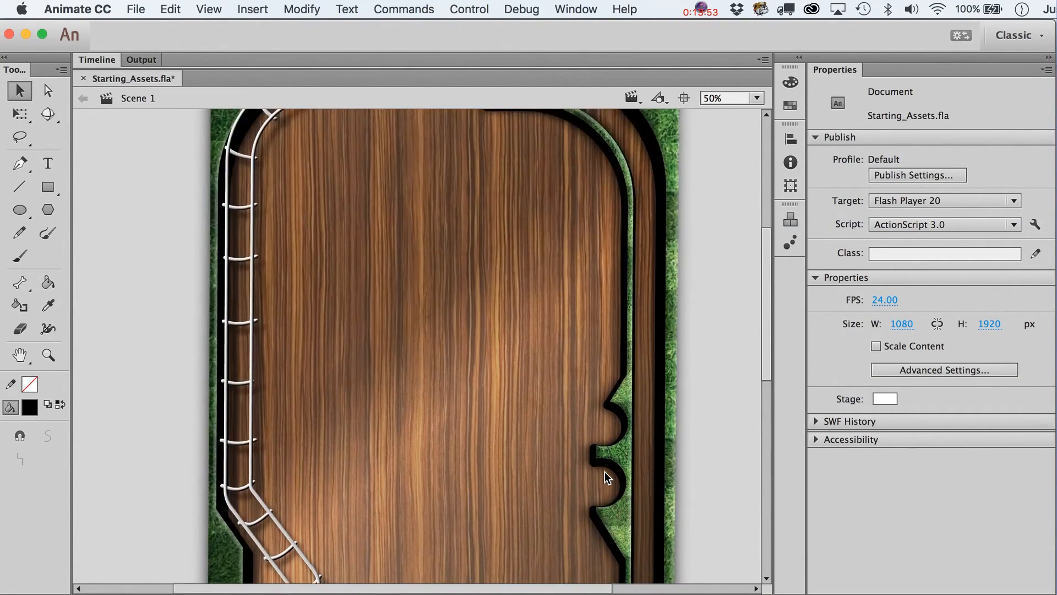
{"action": "scroll", "coordinate": [605, 471], "scroll_direction": "down", "scroll_amount": 15}
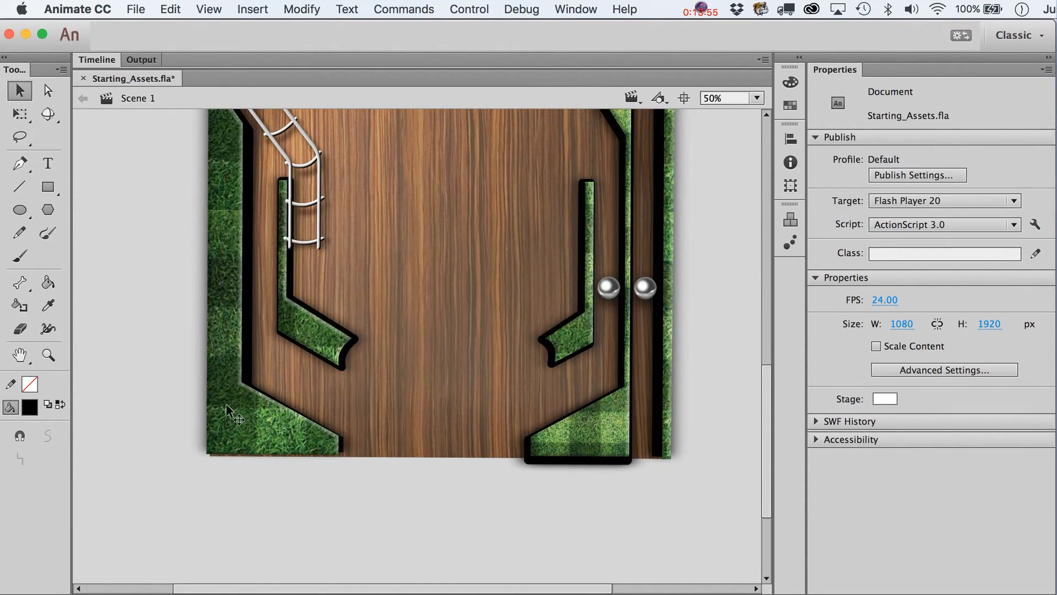
{"action": "left_click", "coordinate": [52, 357]}
{"action": "scroll", "coordinate": [314, 406], "scroll_direction": "up", "scroll_amount": 3}
{"action": "scroll", "coordinate": [314, 406], "scroll_direction": "up", "scroll_amount": 3}
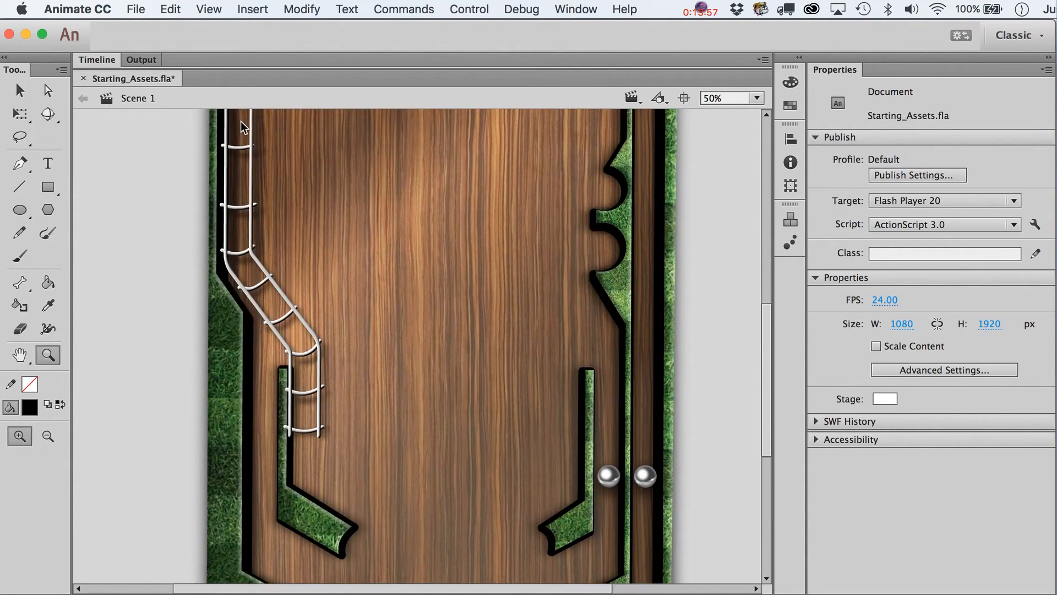
{"action": "left_click", "coordinate": [368, 244], "text": "alt"}
{"action": "left_click_drag", "start_coordinate": [199, 141], "coordinate": [397, 429]}
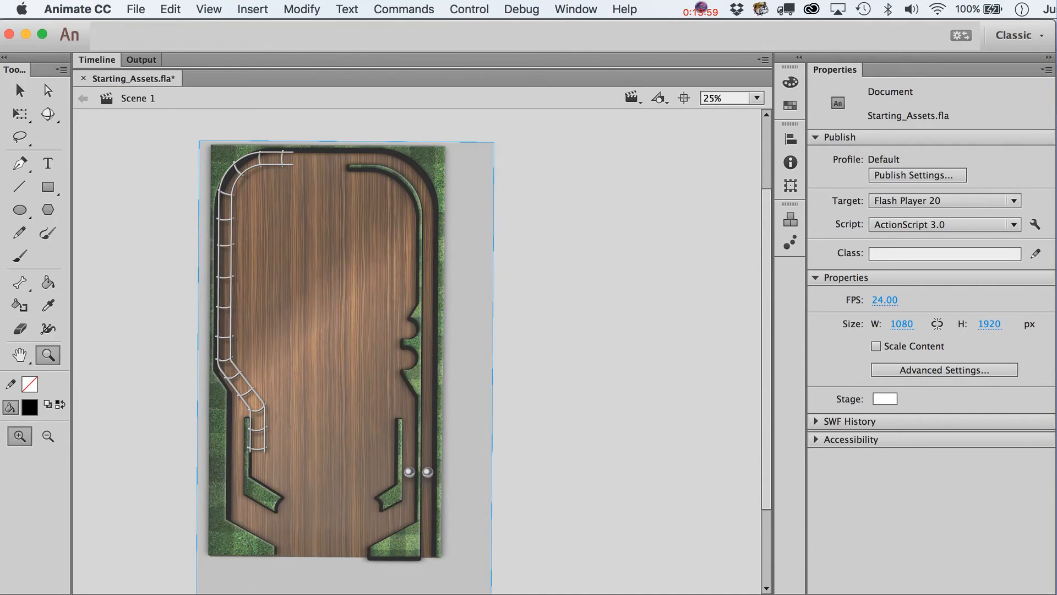
{"action": "key", "text": "v"}
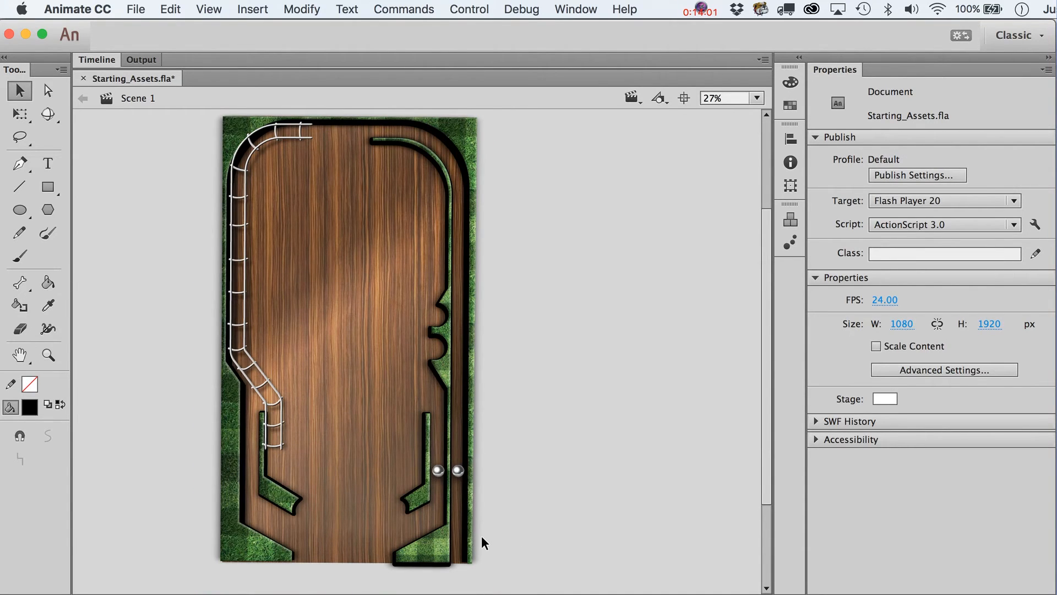
{"action": "left_click", "coordinate": [244, 232]}
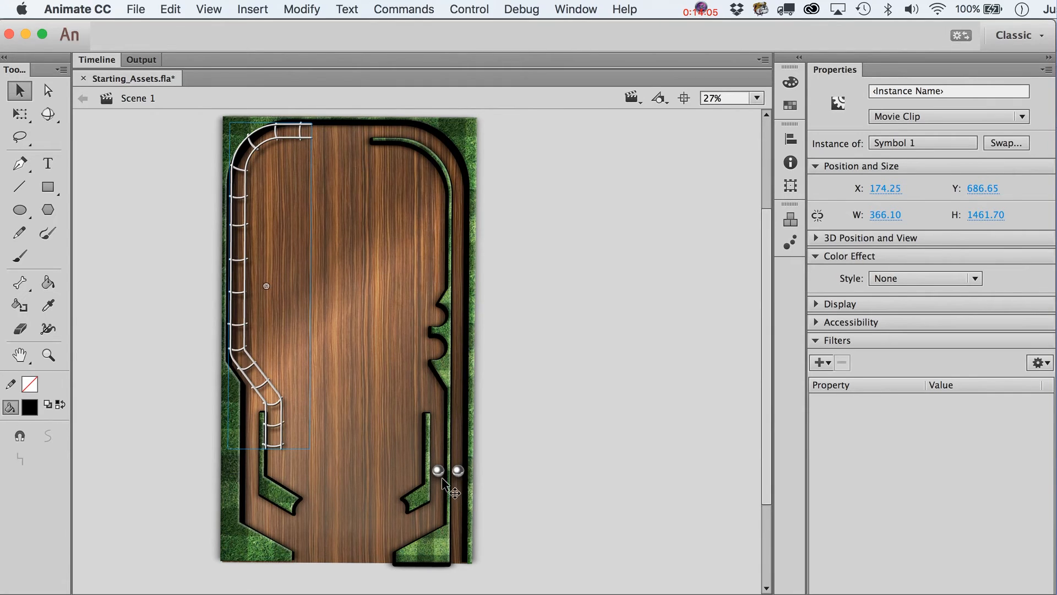
{"action": "left_click", "coordinate": [532, 475]}
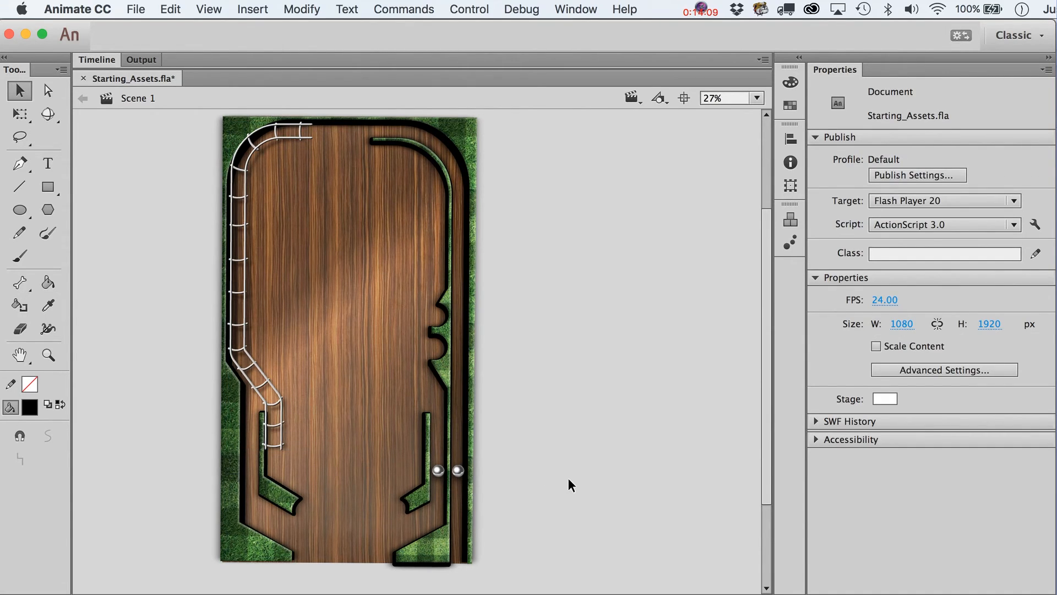
- Set the black glow's Blur X on the inner wall's edge copy to 64 px and deselect it
{"action": "left_click", "coordinate": [433, 377]}
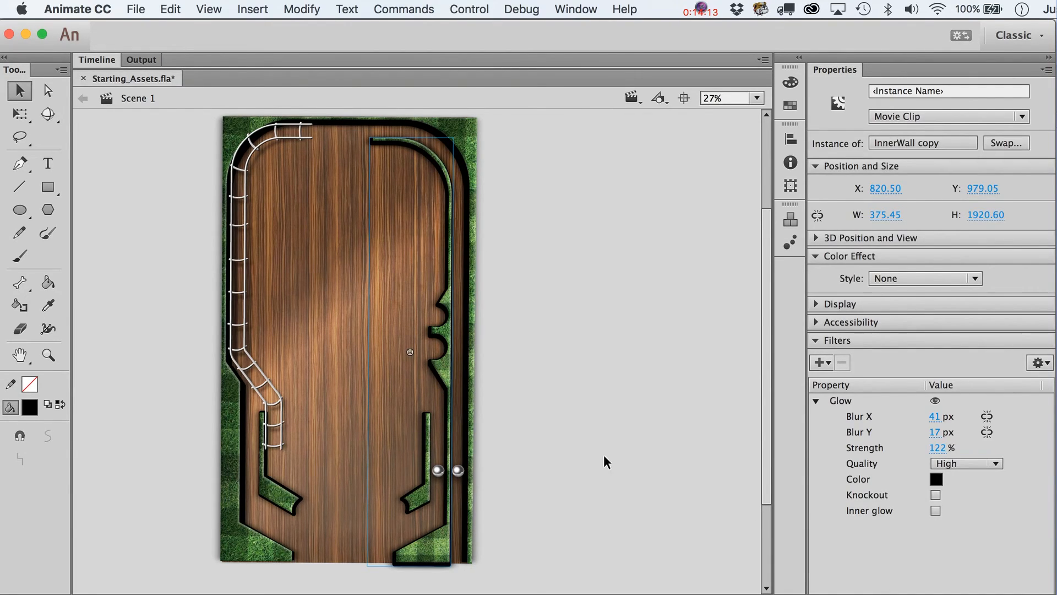
{"action": "left_click_drag", "start_coordinate": [937, 416], "coordinate": [950, 417]}
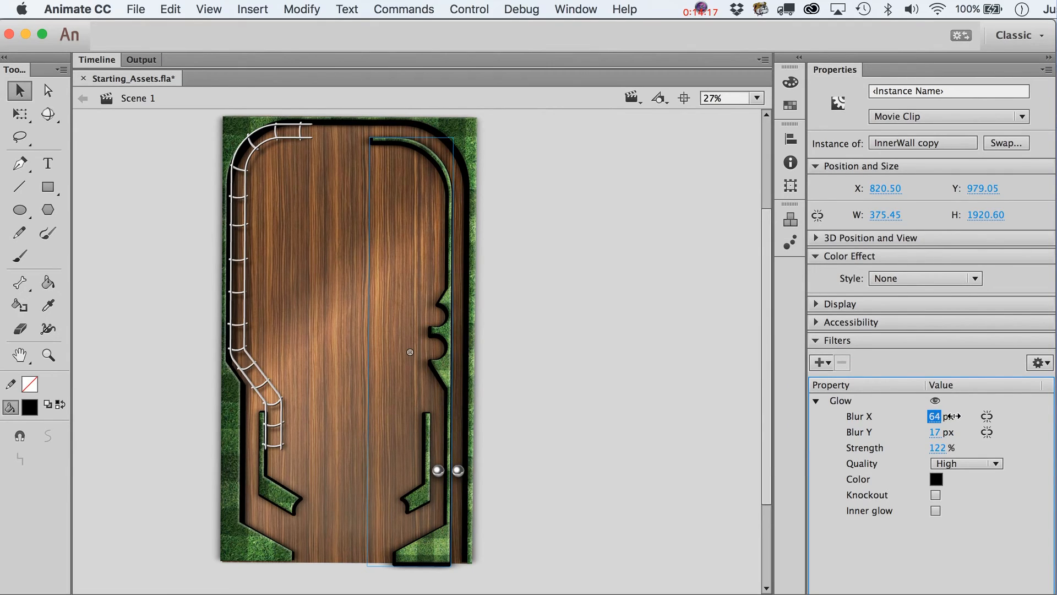
{"action": "left_click", "coordinate": [664, 289]}
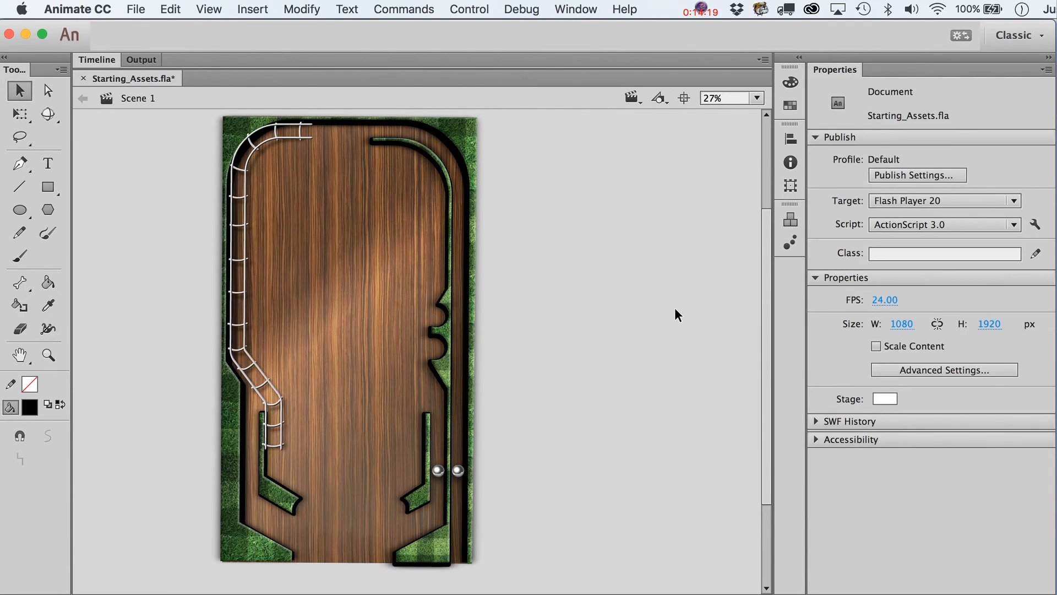